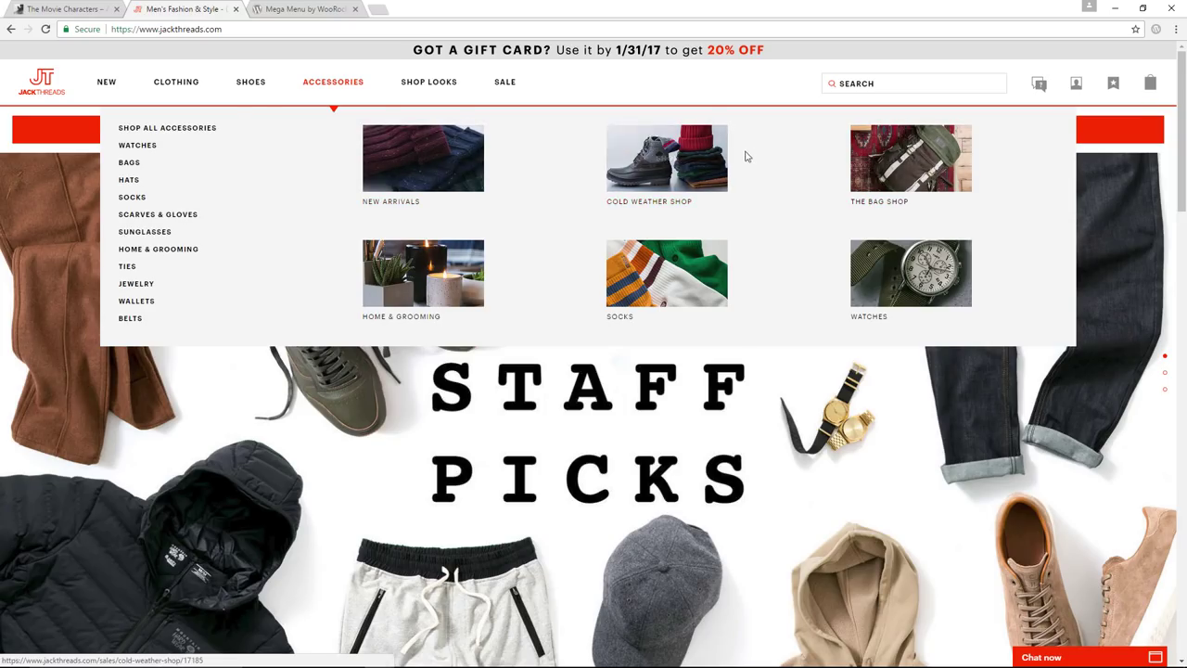
Examine the Accessories and Shop Looks mega menus on JackThreads and the navigation menu on The Movie Characters site.
{"action": "mouse_move", "coordinate": [259, 95]}
{"action": "mouse_move", "coordinate": [441, 91]}
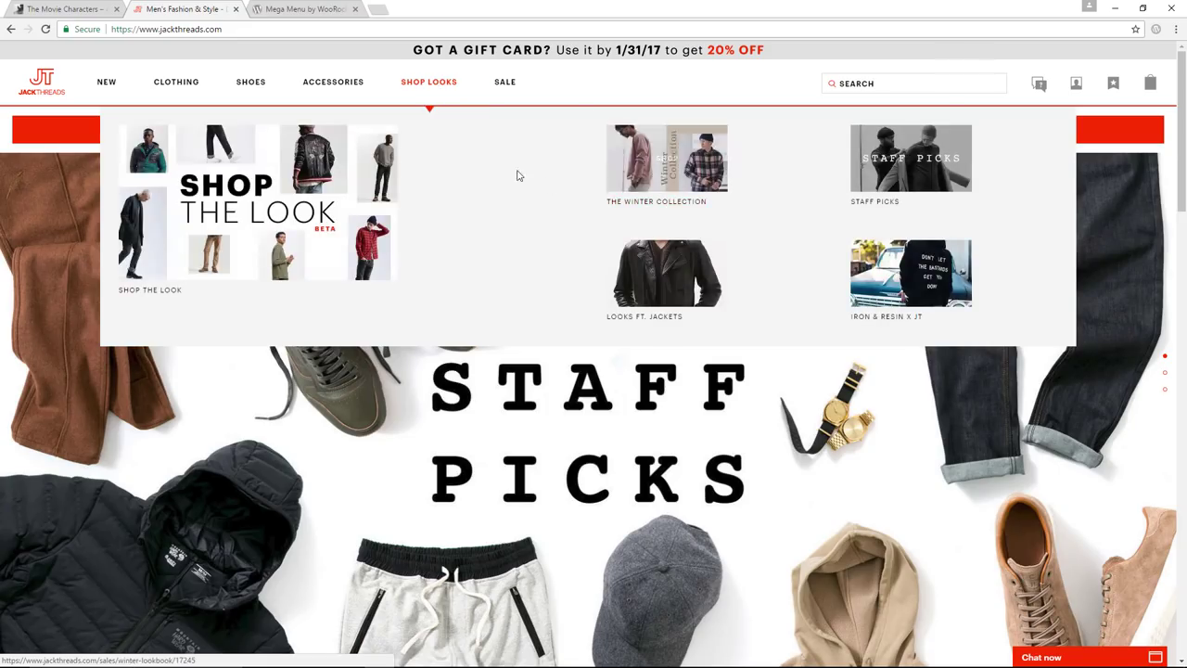
{"action": "left_click", "coordinate": [69, 9]}
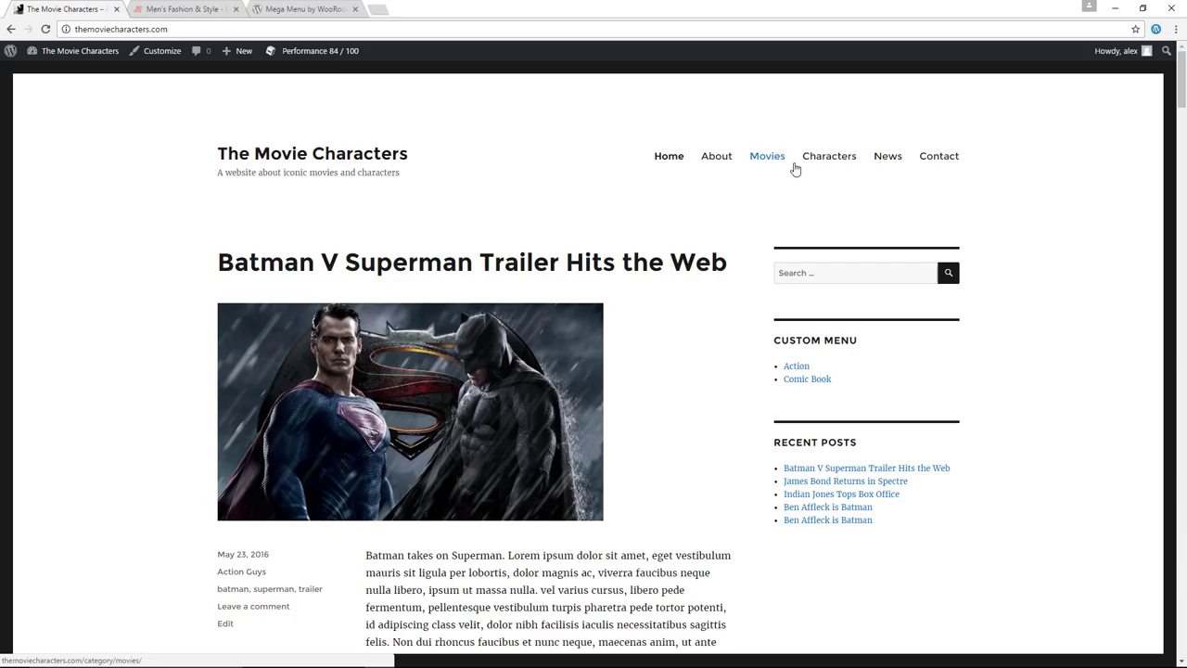
Review the description, compatibility and ratings of the Mega Menu by WooRockets.com plugin on its WordPress.org page.
{"action": "left_click", "coordinate": [313, 11]}
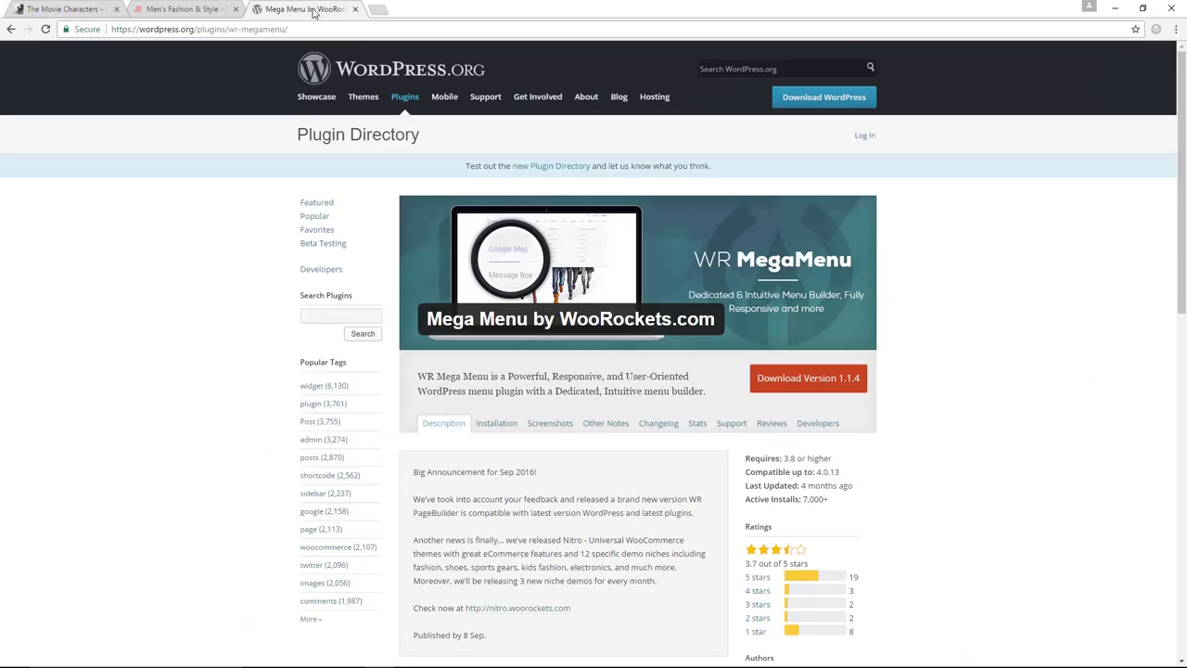
{"action": "scroll", "coordinate": [934, 316], "scroll_direction": "down", "scroll_amount": 1}
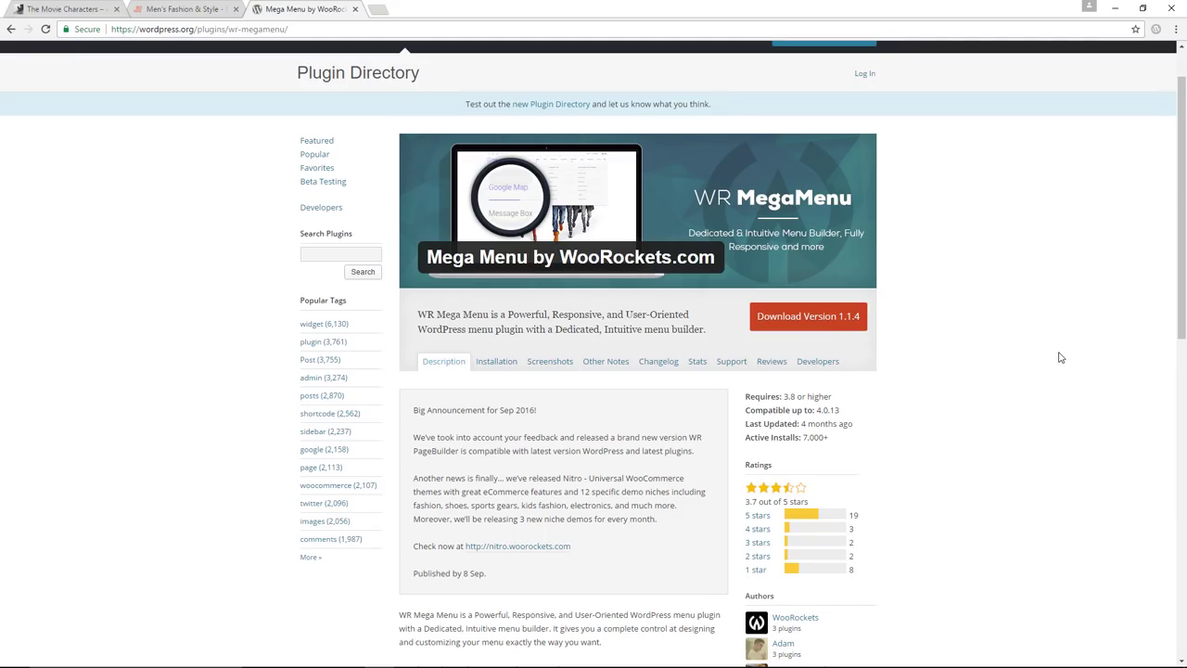
{"action": "scroll", "coordinate": [981, 337], "scroll_direction": "down", "scroll_amount": 3}
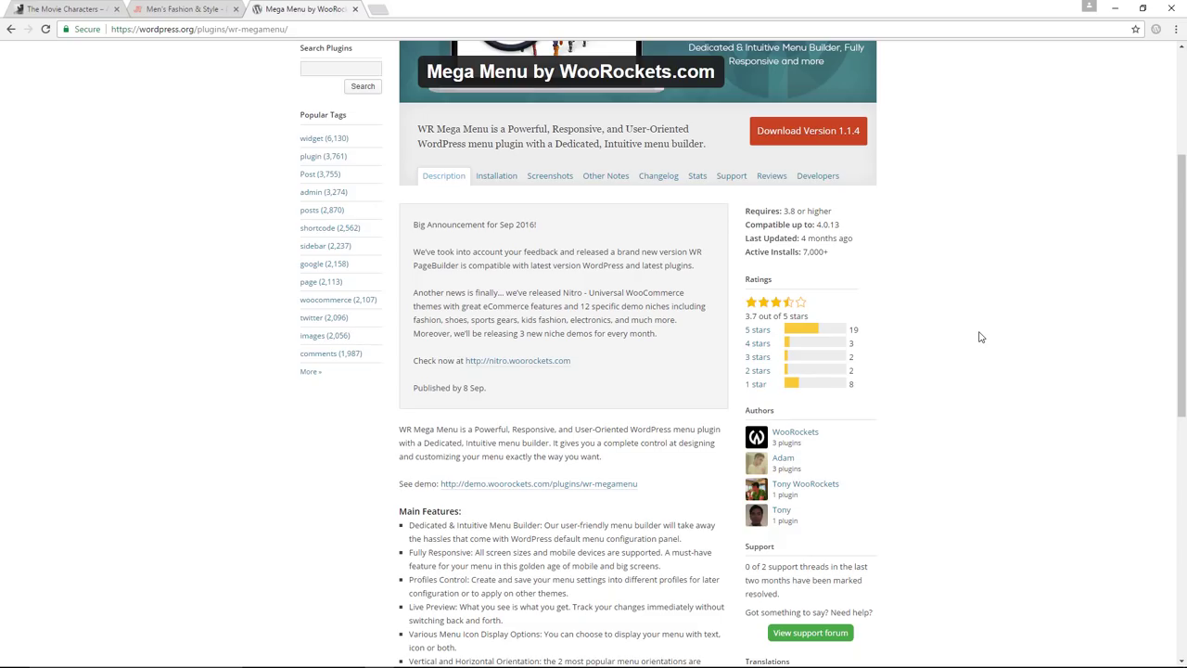
{"action": "scroll", "coordinate": [981, 337], "scroll_direction": "up", "scroll_amount": 3}
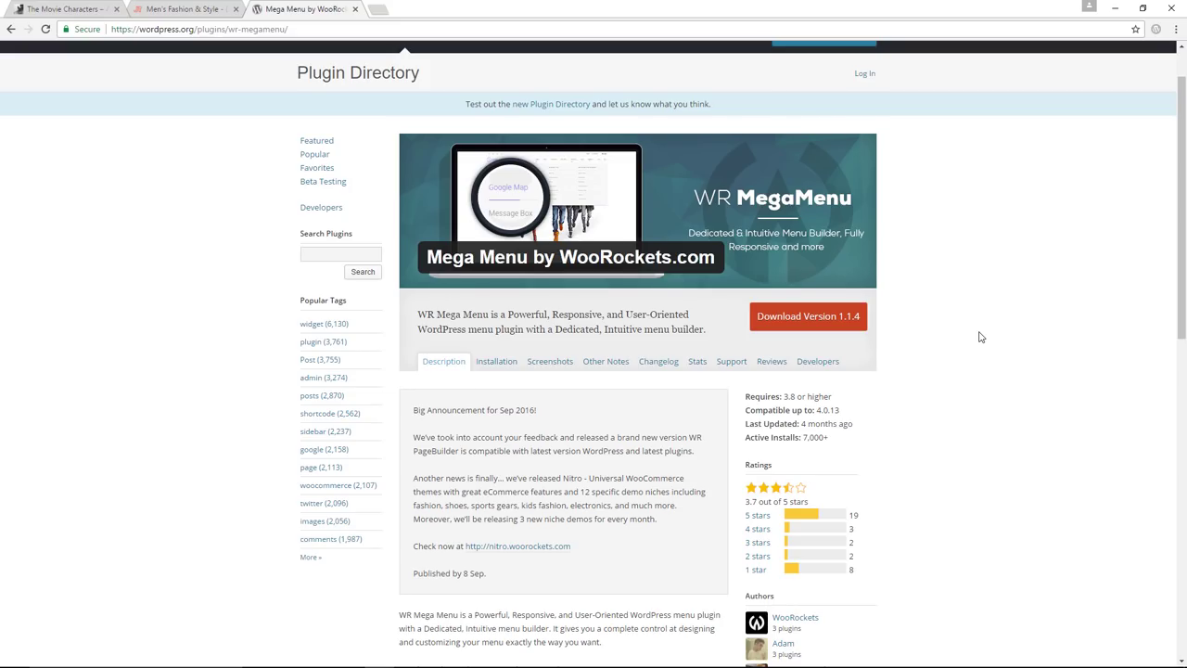
{"action": "scroll", "coordinate": [981, 336], "scroll_direction": "down", "scroll_amount": 2}
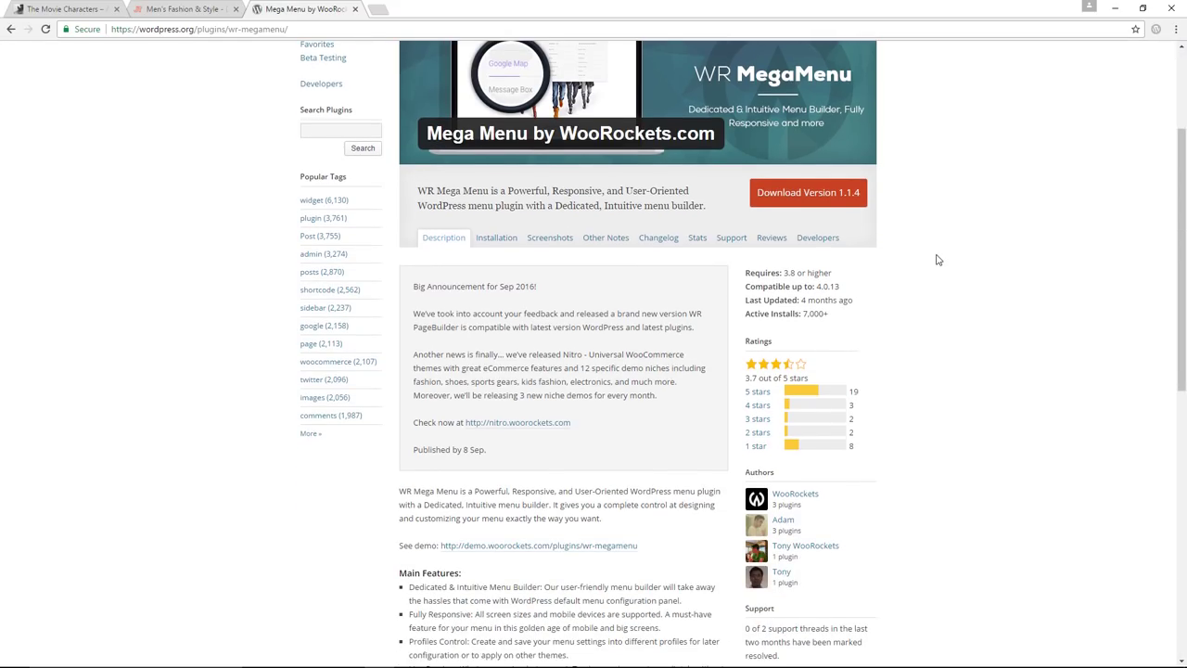
{"action": "scroll", "coordinate": [933, 269], "scroll_direction": "up", "scroll_amount": 1}
{"action": "scroll", "coordinate": [931, 276], "scroll_direction": "up", "scroll_amount": 2}
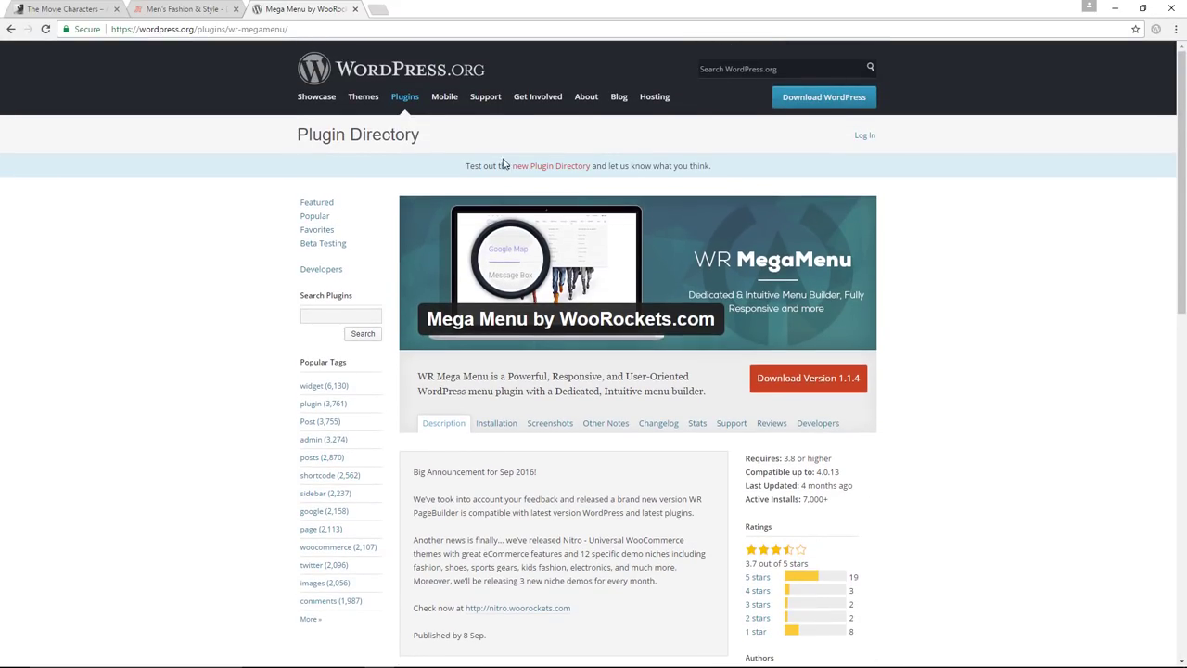
Go to The Movie Characters site's WordPress dashboard and start a new WR MegaMenu profile.
{"action": "left_click", "coordinate": [93, 9]}
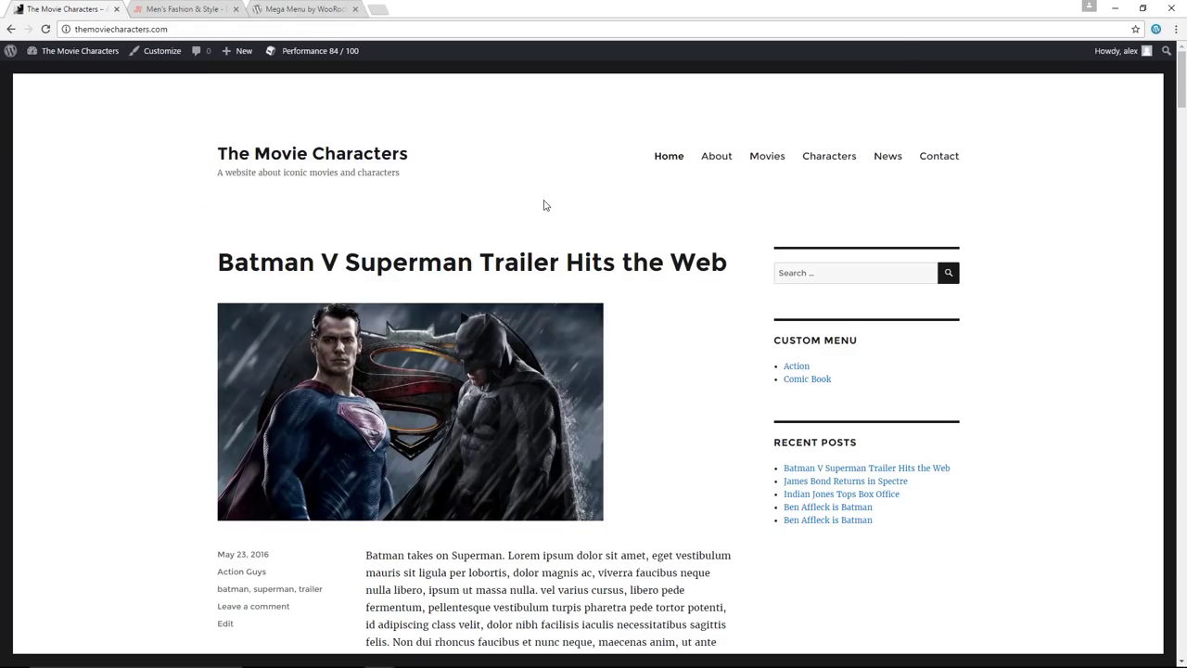
{"action": "left_click", "coordinate": [78, 53]}
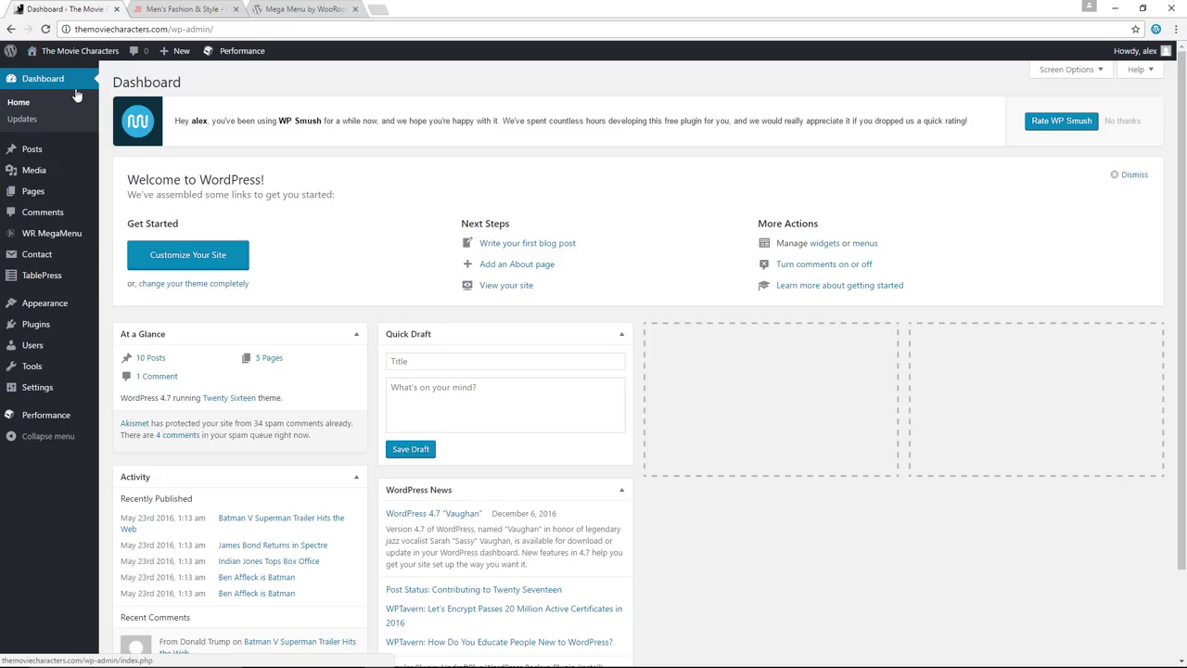
{"action": "mouse_move", "coordinate": [59, 239]}
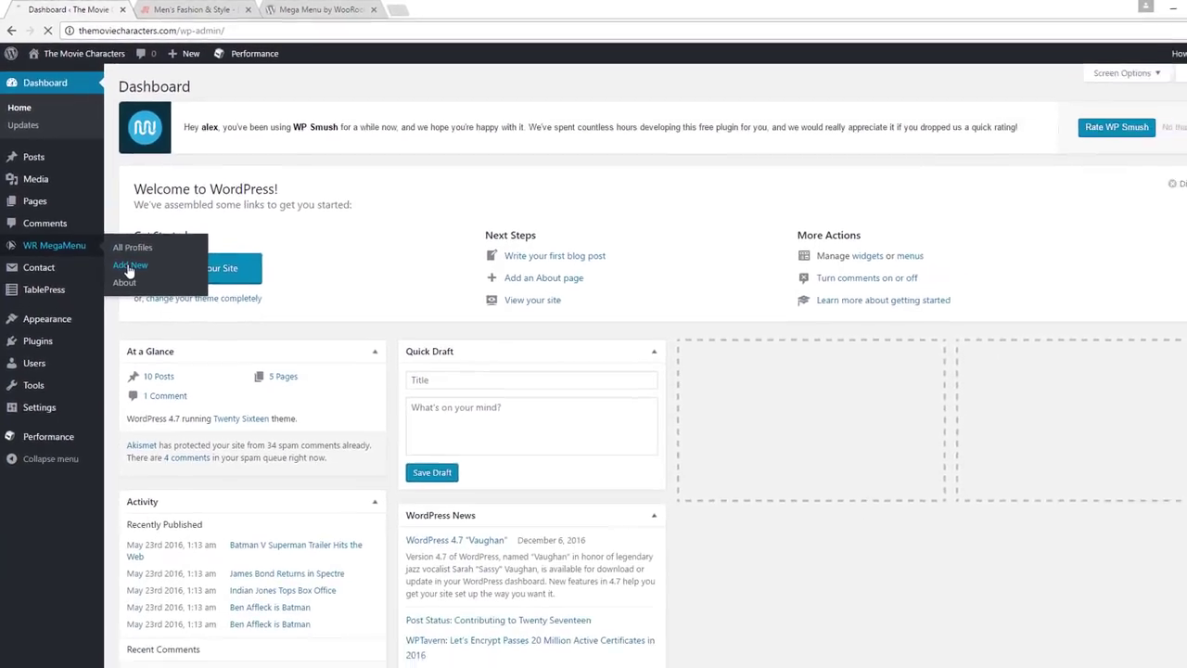
{"action": "left_click", "coordinate": [168, 343]}
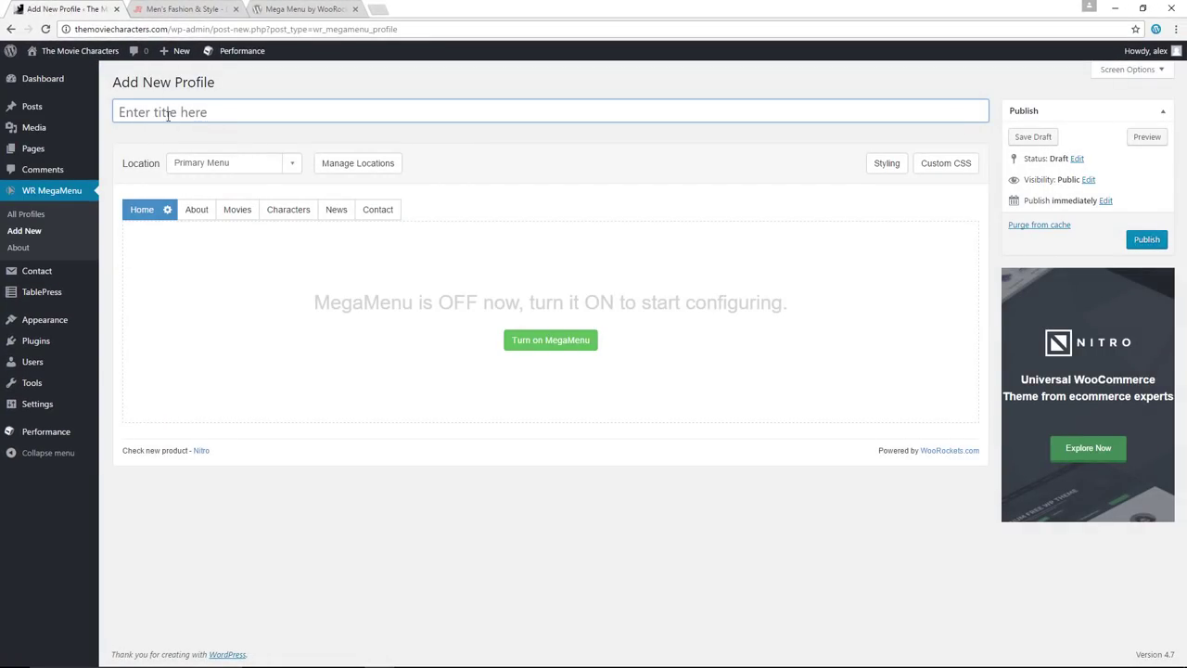
Title the new profile Main Menu and keep Primary Menu as its location.
{"action": "type", "text": "Main Menu"}
{"action": "left_click", "coordinate": [276, 167]}
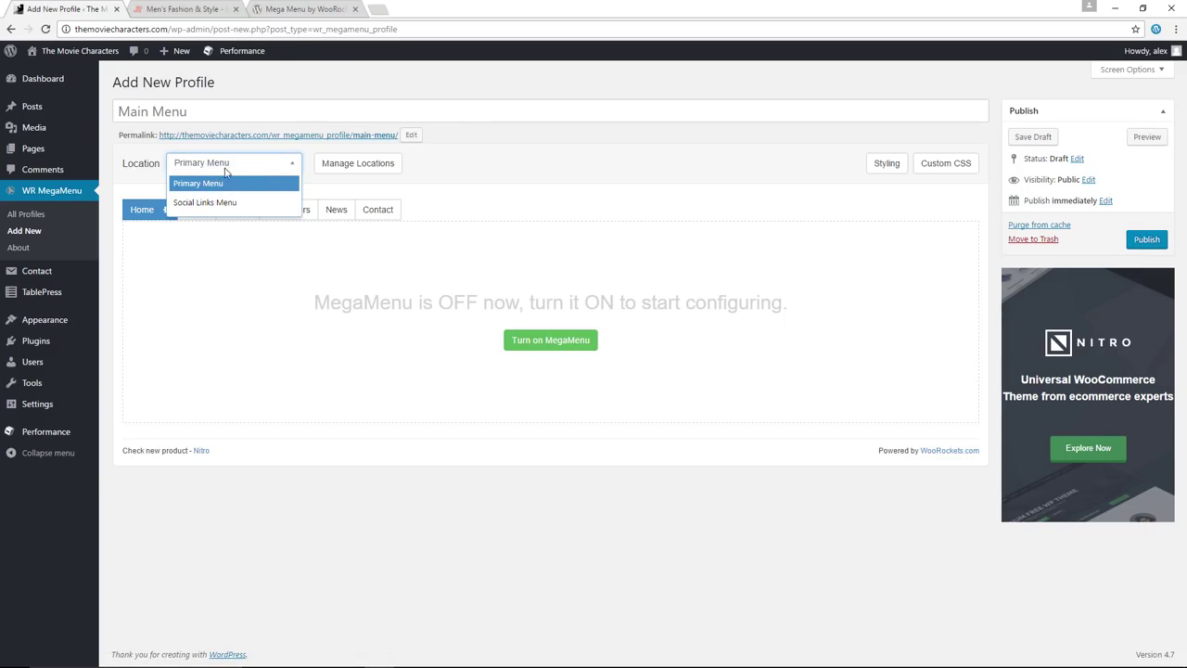
{"action": "left_click", "coordinate": [226, 169]}
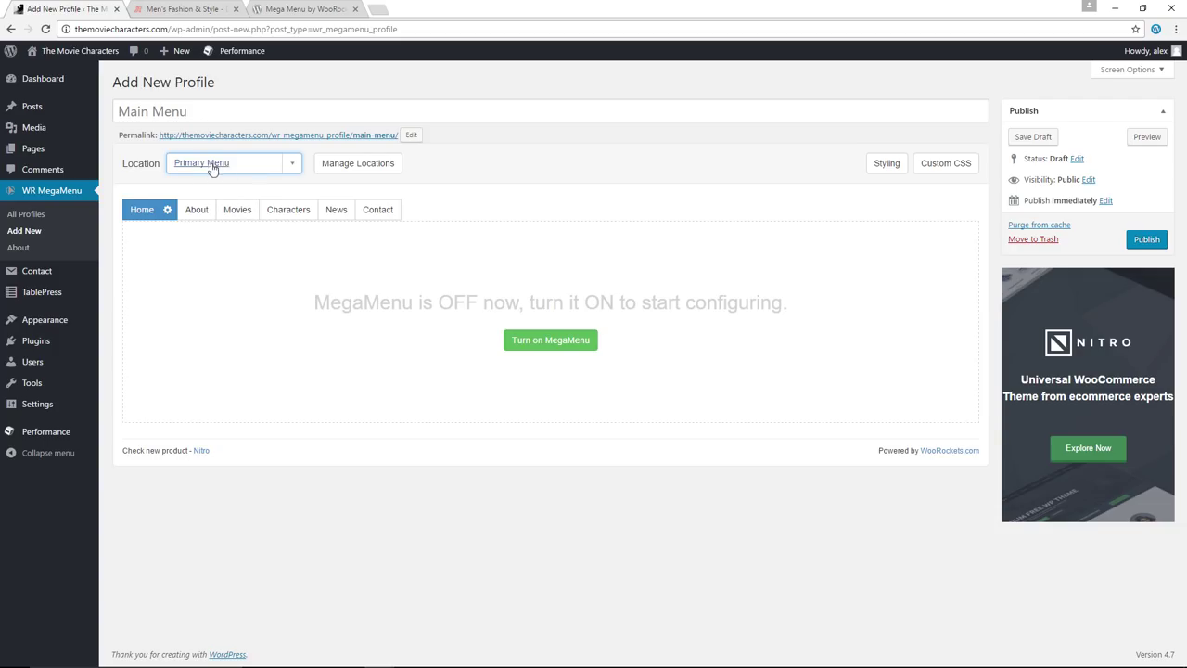
Turn on MegaMenu for the Movies item and split its row into two equal columns.
{"action": "left_click", "coordinate": [238, 212]}
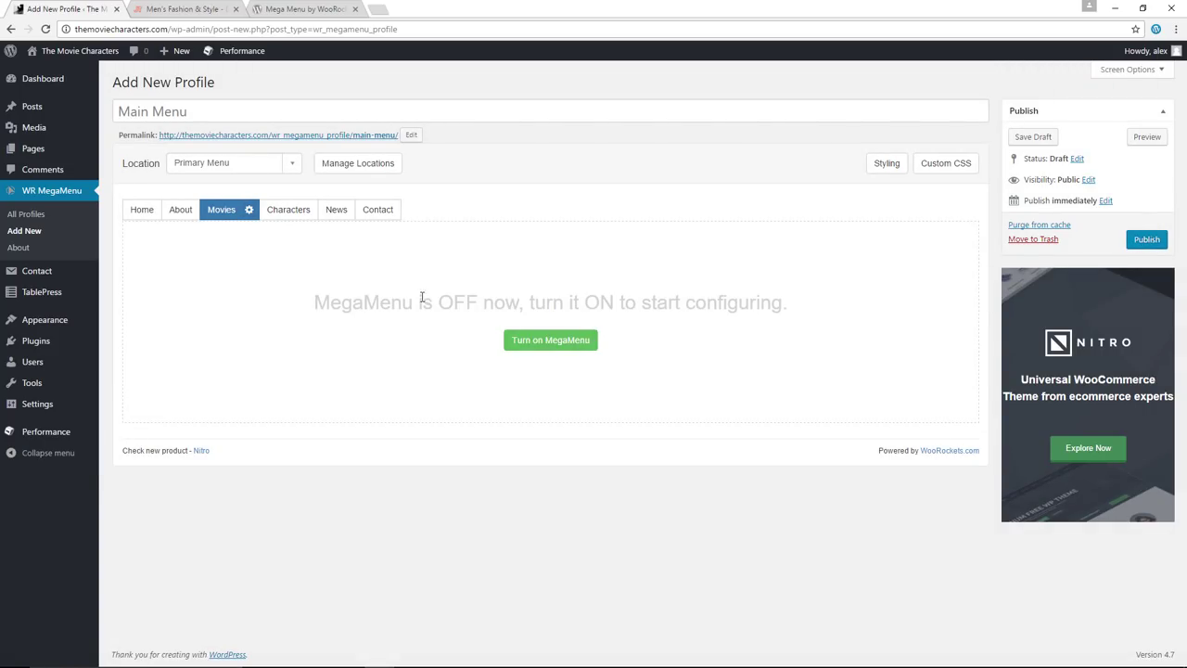
{"action": "left_click", "coordinate": [545, 343]}
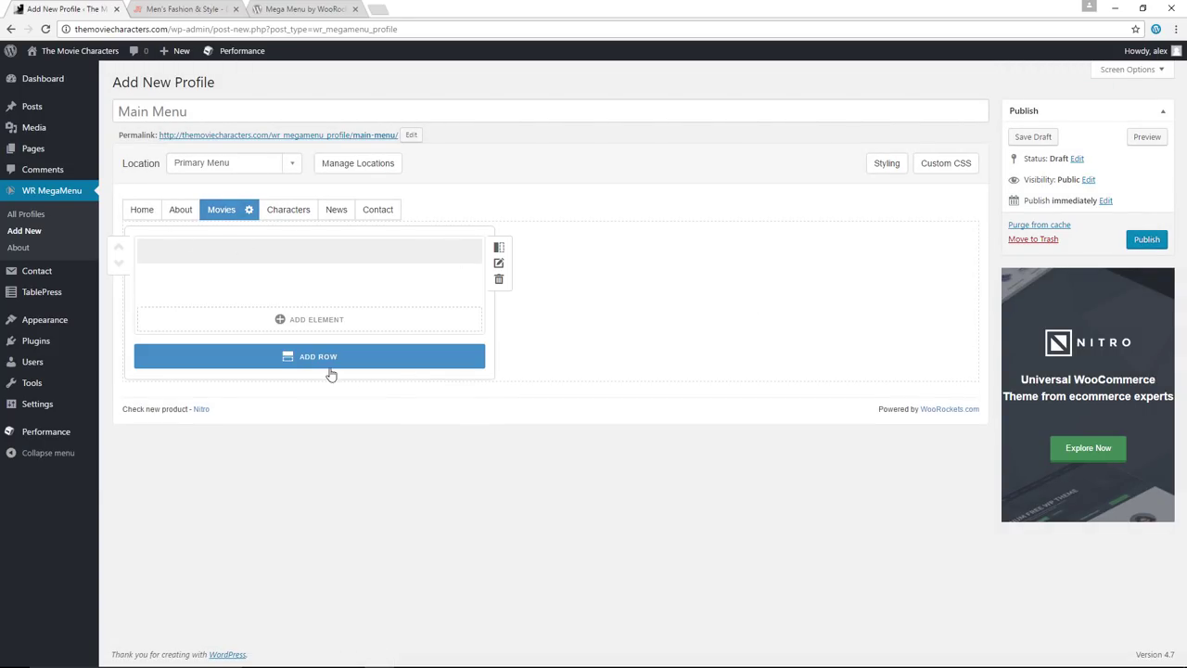
{"action": "left_click", "coordinate": [499, 248]}
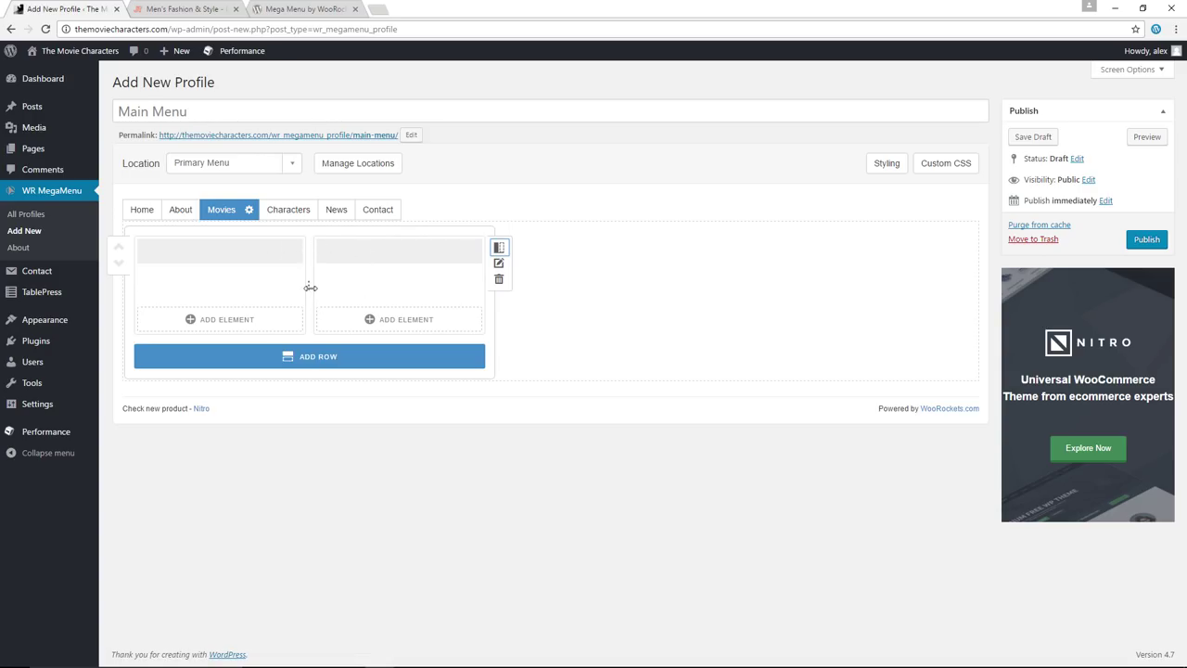
{"action": "mouse_move", "coordinate": [316, 287]}
{"action": "left_mouse_down"}
{"action": "mouse_move", "coordinate": [403, 291]}
{"action": "mouse_move", "coordinate": [297, 287]}
{"action": "mouse_move", "coordinate": [319, 288]}
{"action": "left_mouse_up"}
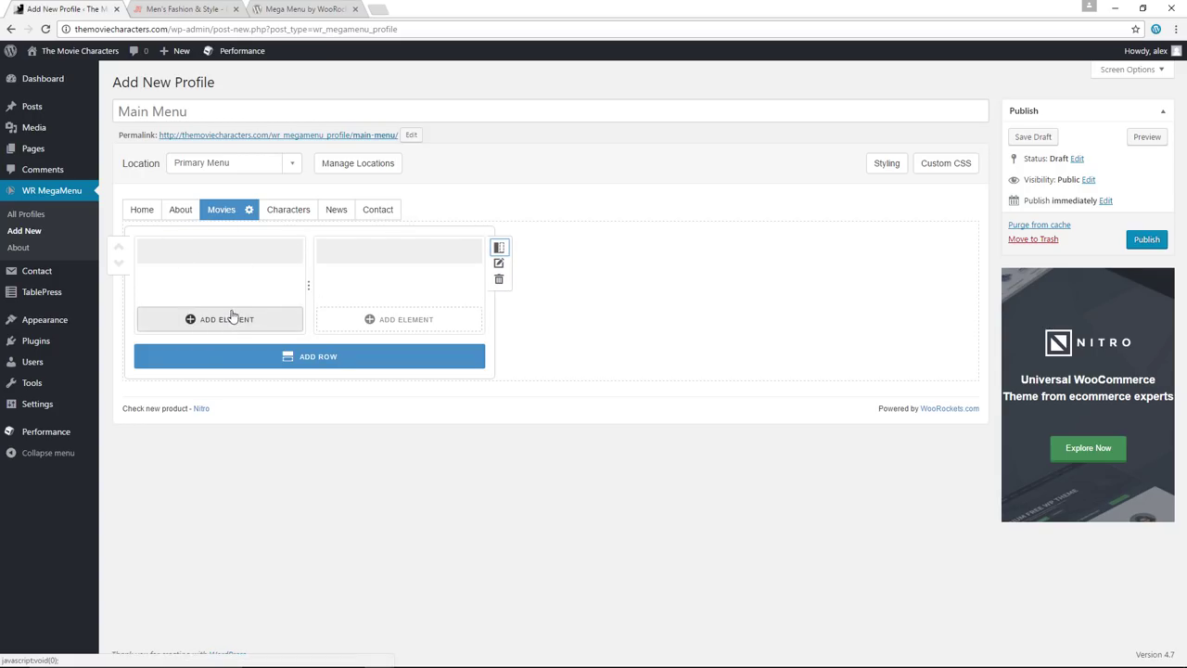
Add an Image element to the Movies menu's first column using the Joker picture 5363908-heath-ledger-joker-the-dark-knight.png from the media library.
{"action": "left_click", "coordinate": [236, 322]}
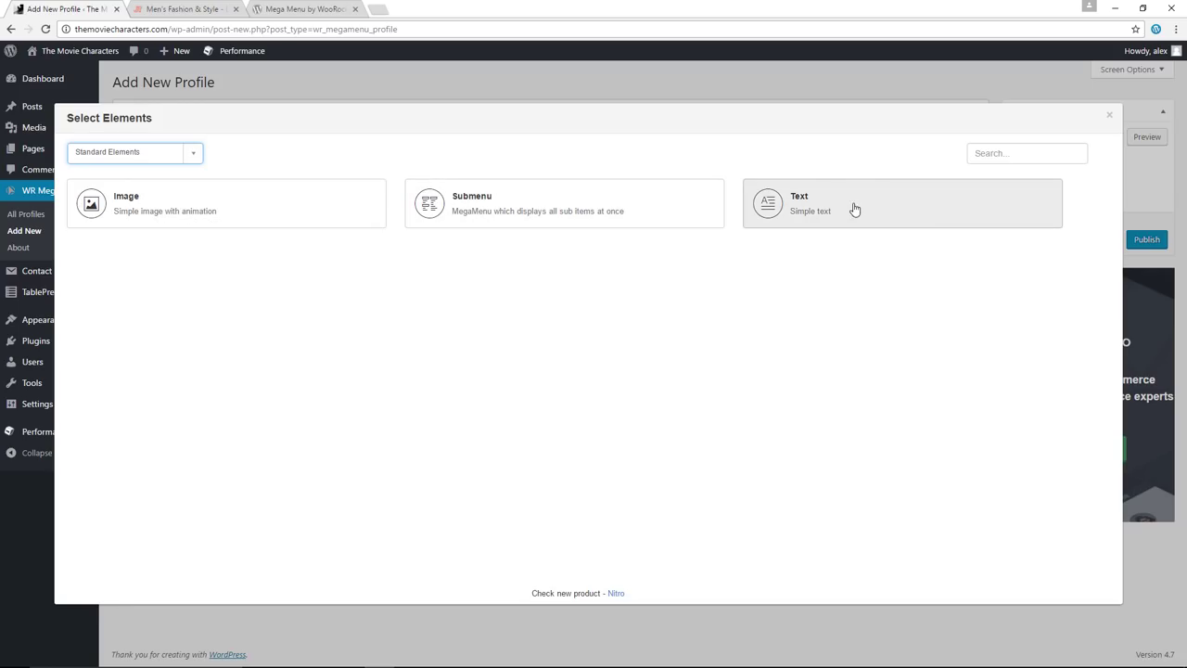
{"action": "left_click", "coordinate": [114, 197]}
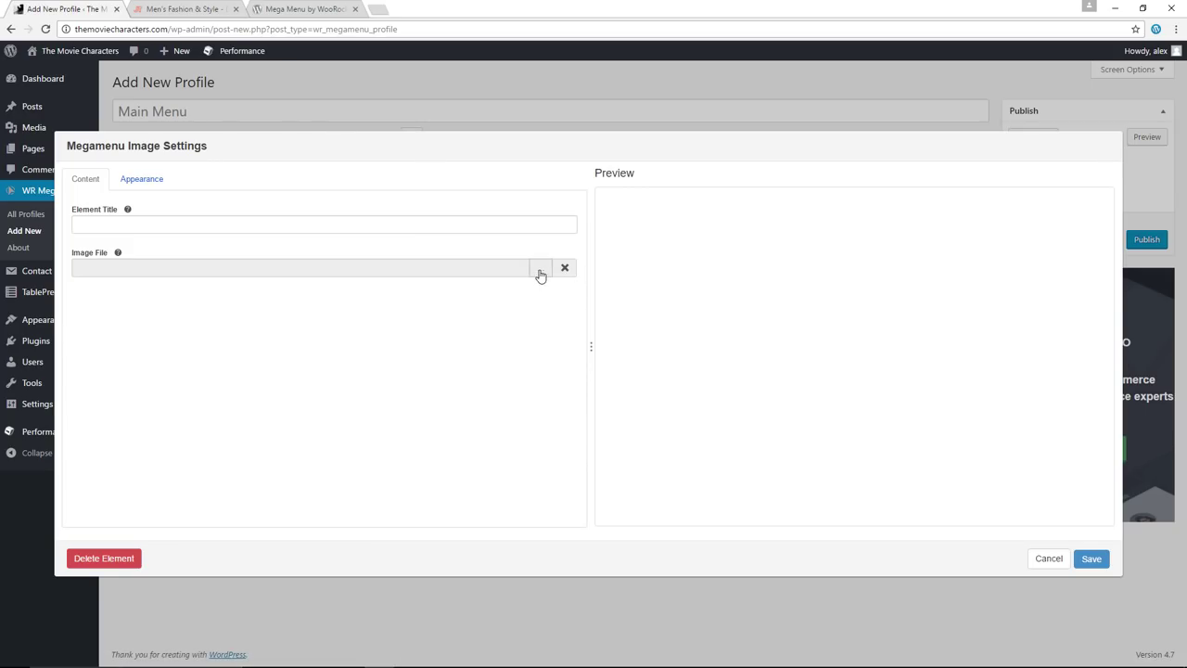
{"action": "left_click", "coordinate": [540, 274]}
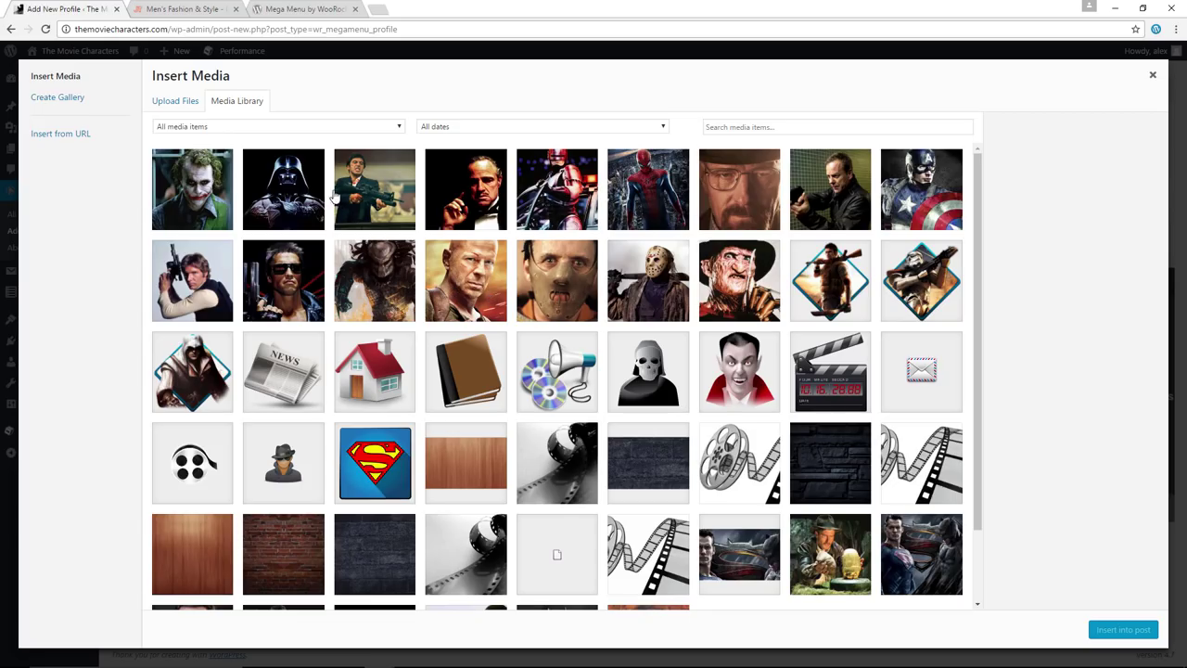
{"action": "left_click", "coordinate": [190, 189]}
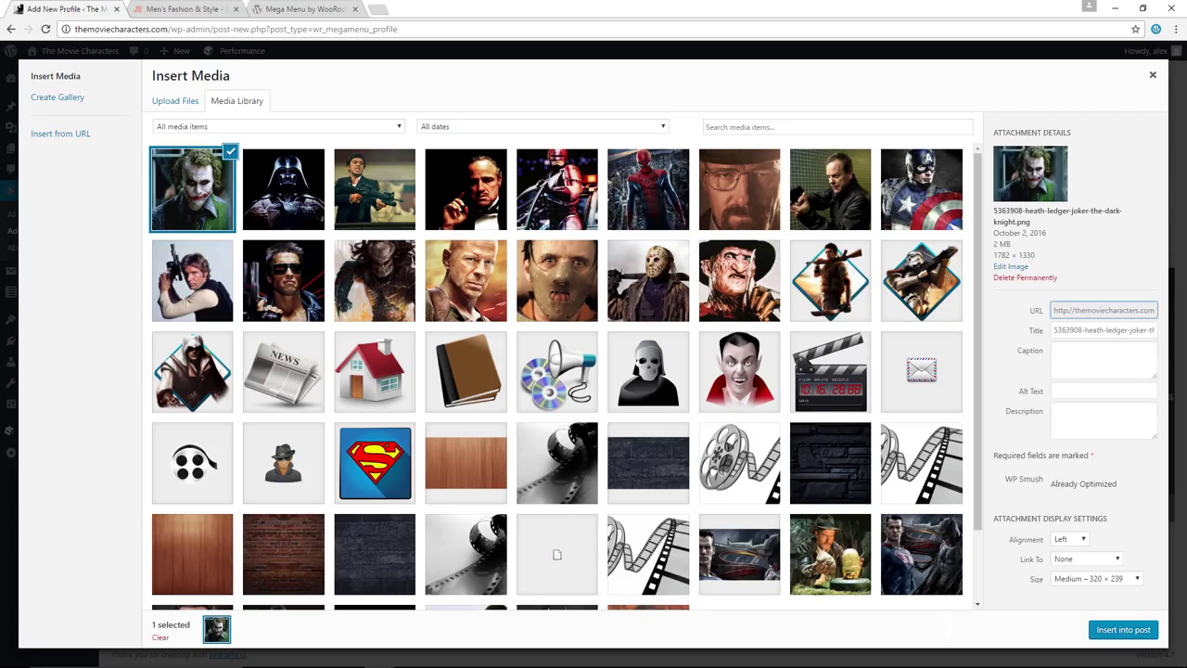
{"action": "left_click", "coordinate": [1123, 629]}
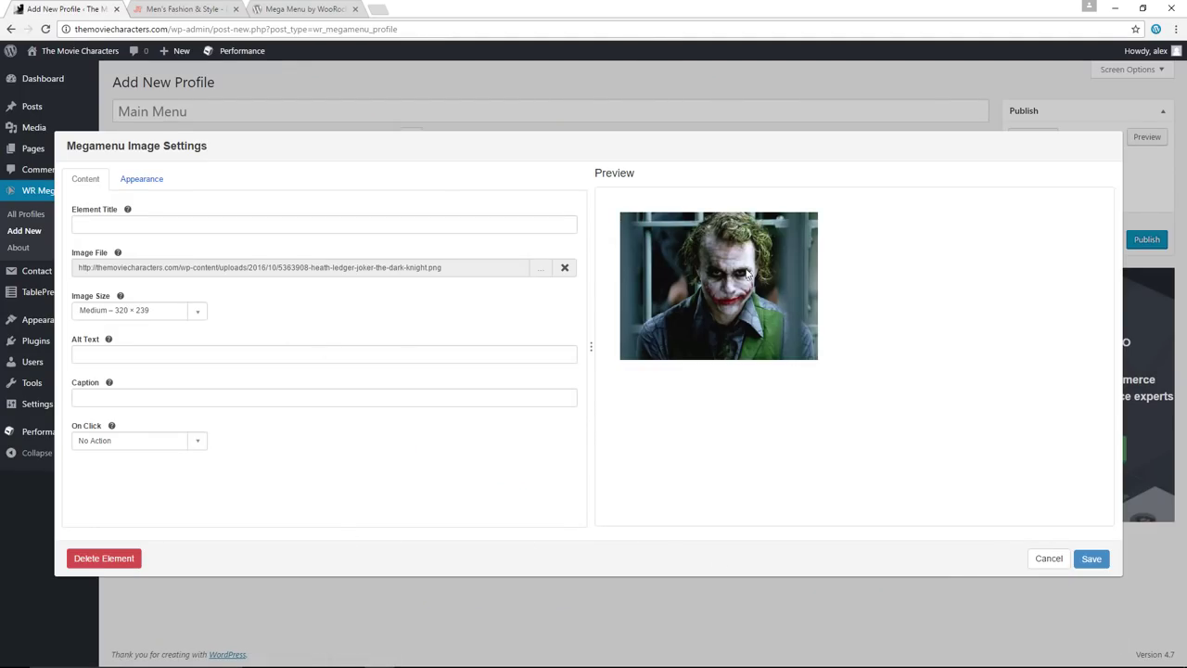
Title the image element Joker Pic, keep its Medium – 320 × 239 size, and save it.
{"action": "left_click", "coordinate": [199, 311]}
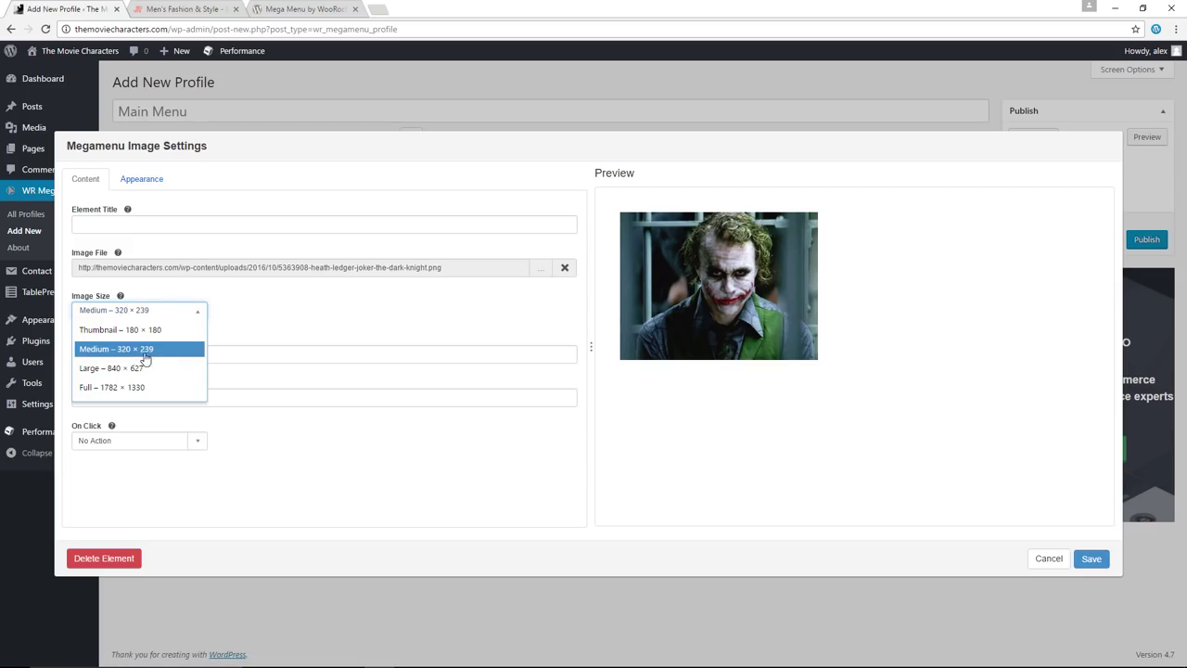
{"action": "left_click", "coordinate": [306, 325]}
{"action": "left_click", "coordinate": [171, 224]}
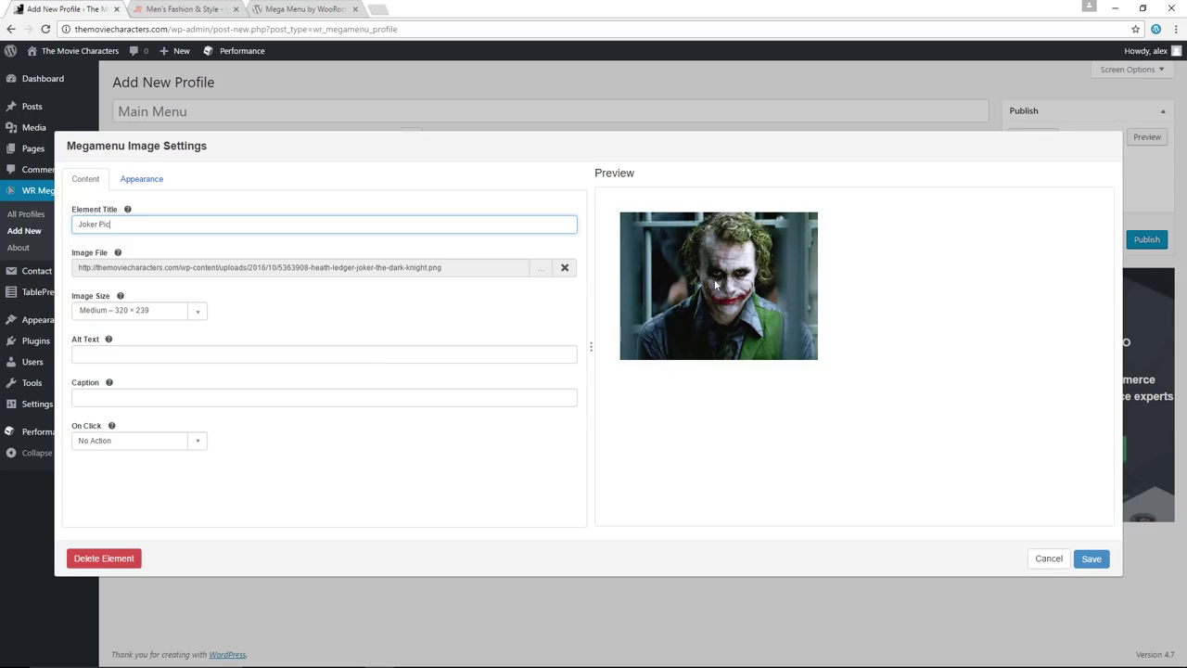
{"action": "left_click", "coordinate": [724, 410]}
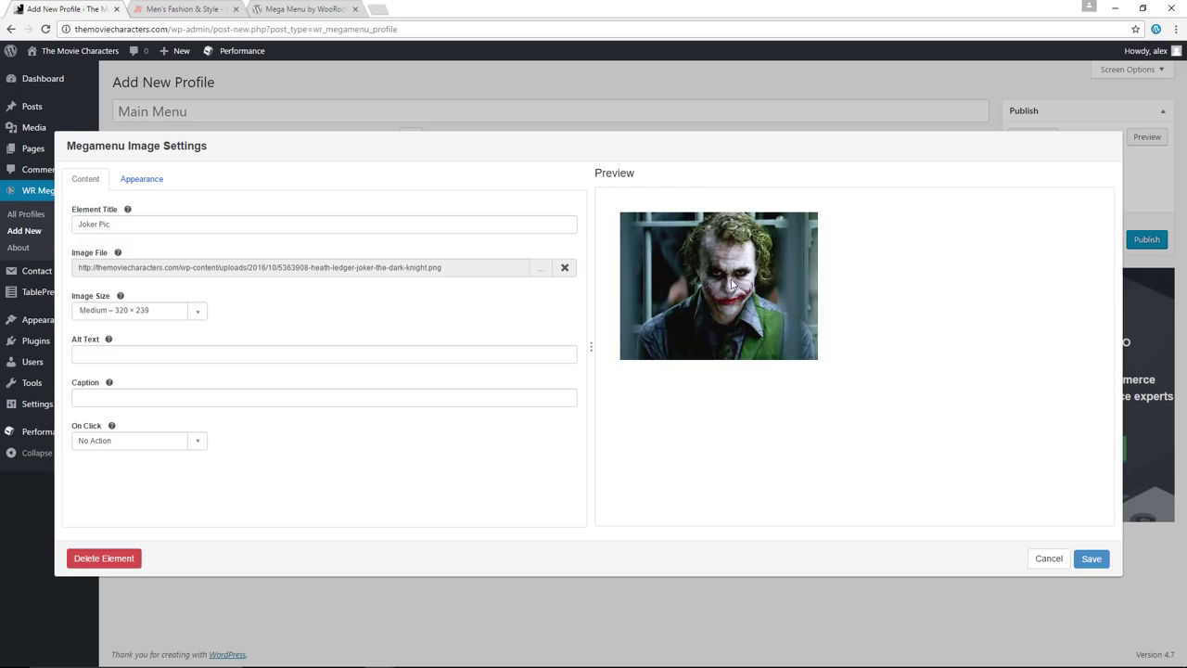
{"action": "left_click", "coordinate": [1092, 559]}
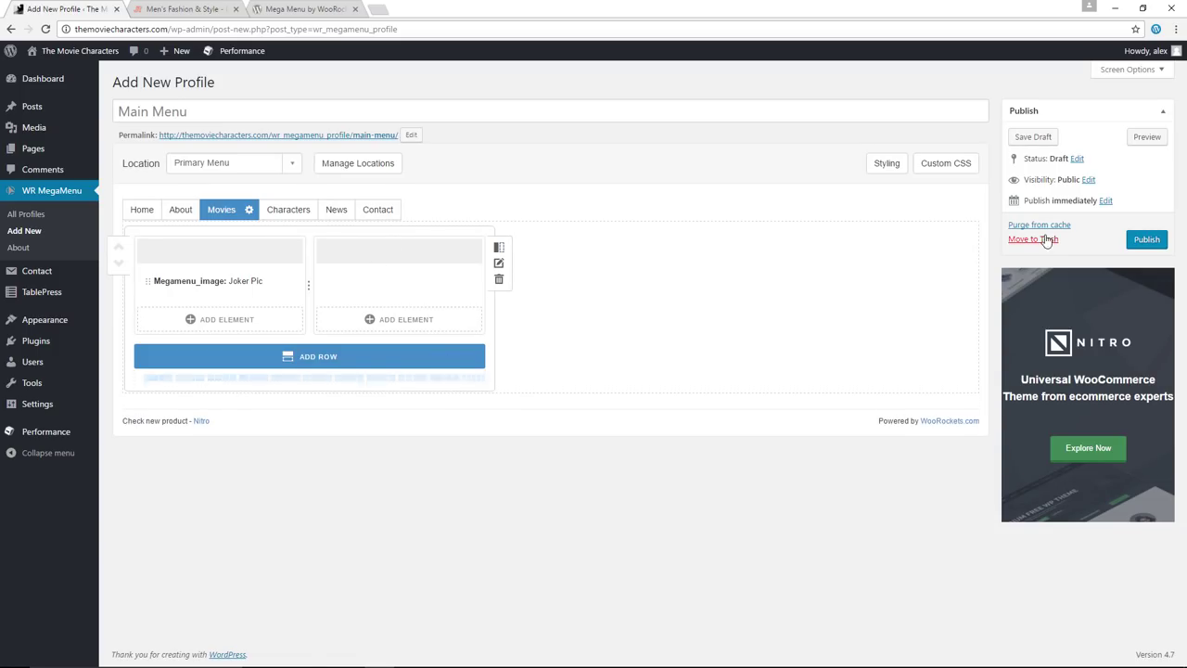
Add a Text element to the second column and delete the placeholder text from the second "adipiscing" through the final "lacinia".
{"action": "left_click", "coordinate": [442, 325]}
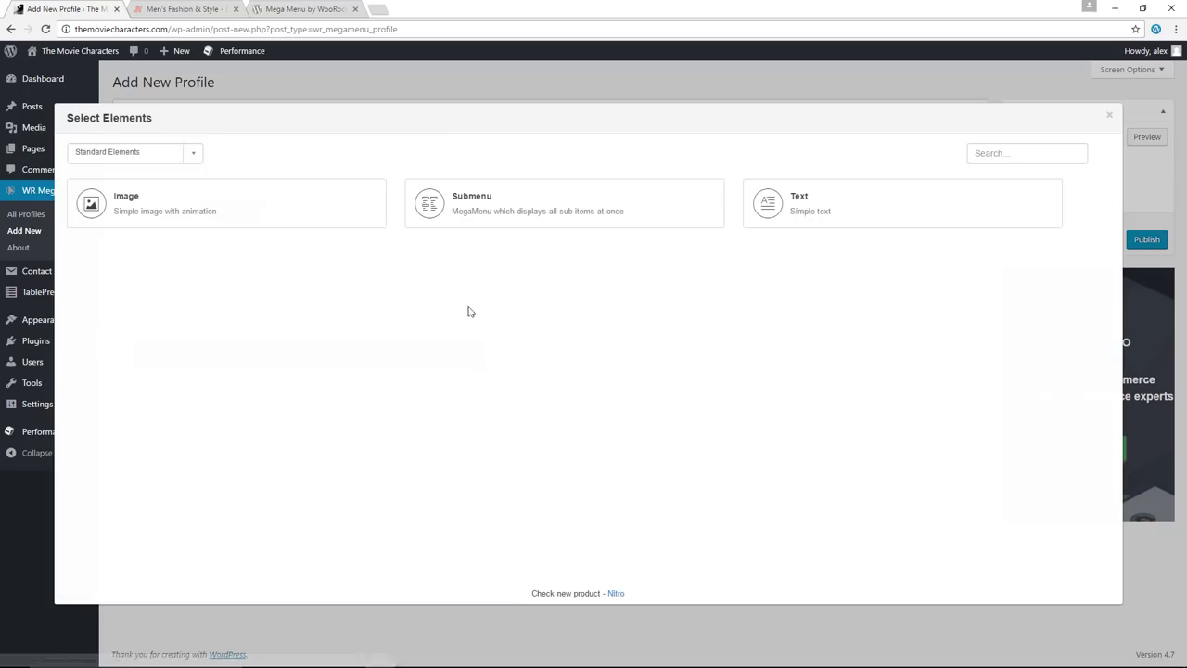
{"action": "left_click", "coordinate": [820, 214]}
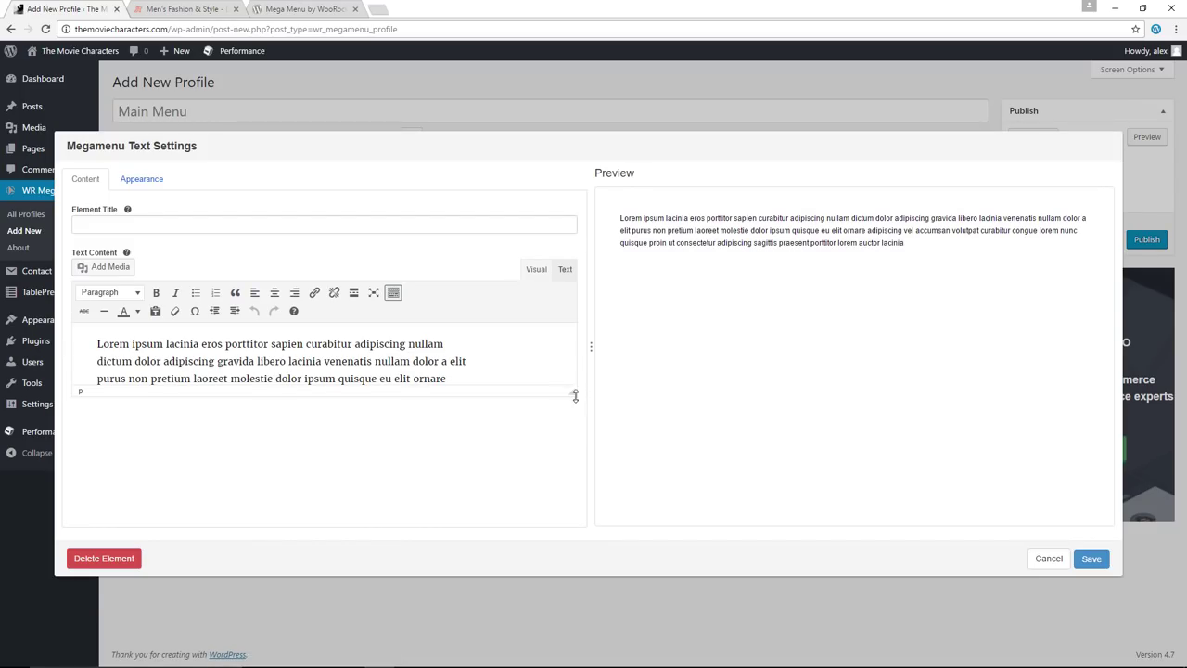
{"action": "left_click_drag", "start_coordinate": [575, 395], "coordinate": [559, 509]}
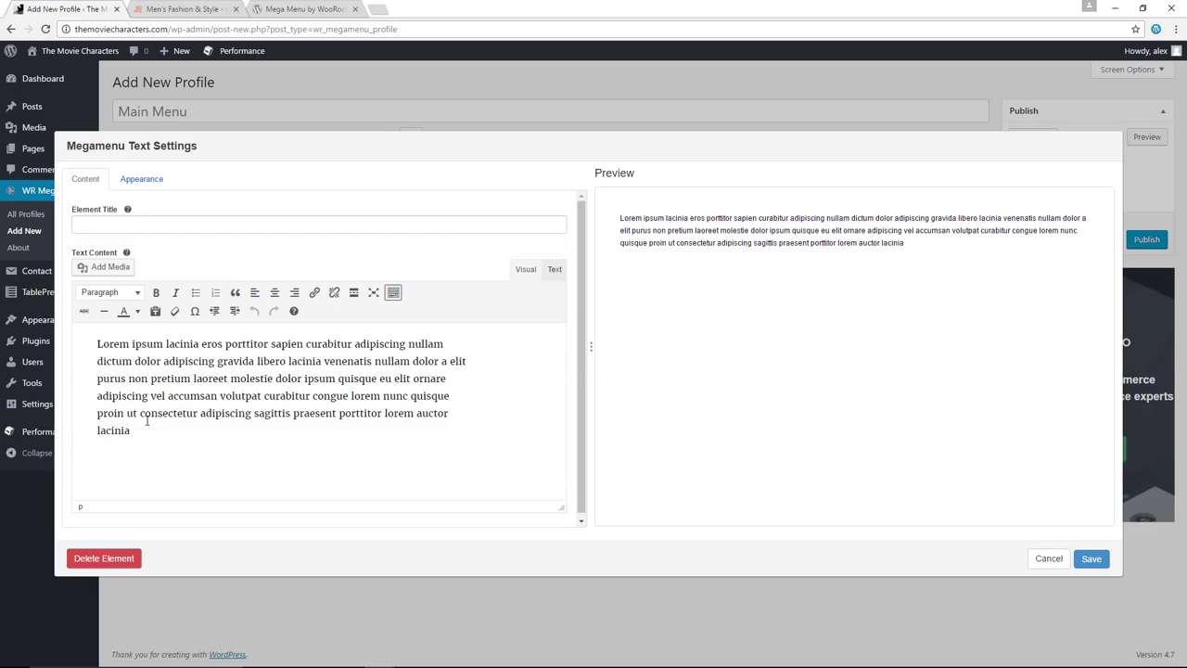
{"action": "left_click_drag", "start_coordinate": [145, 430], "coordinate": [86, 397]}
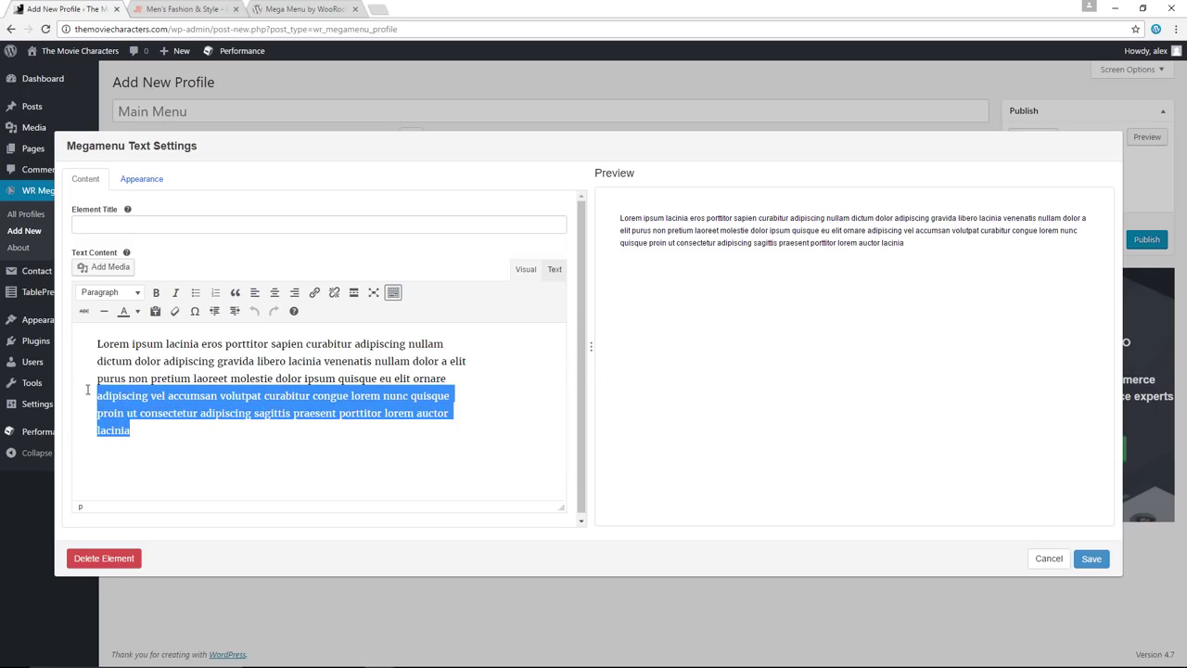
{"action": "key", "text": "BackSpace"}
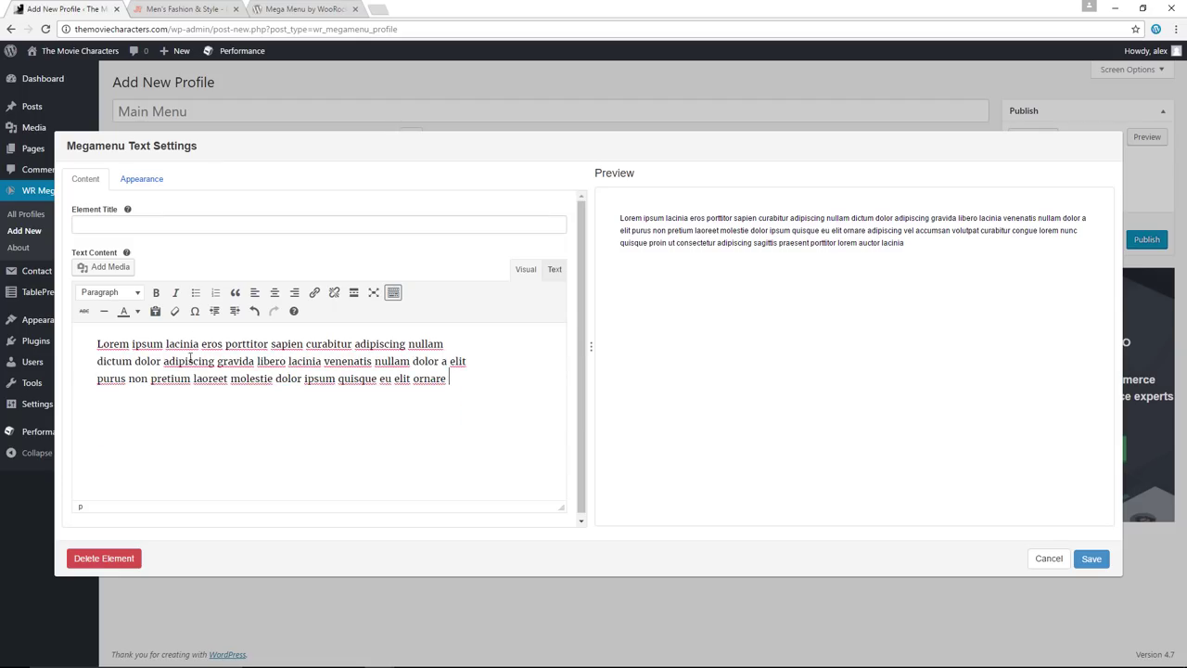
Title the text element Joker Desc and insert the line "The Joker" above the placeholder paragraph.
{"action": "left_click", "coordinate": [135, 224]}
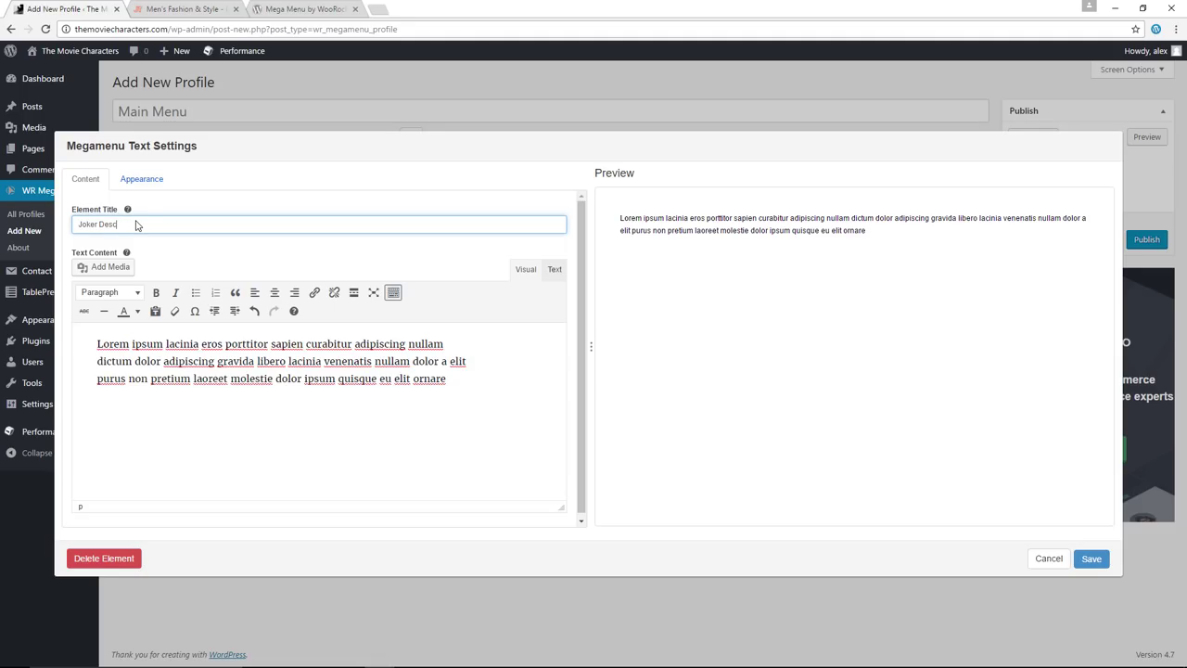
{"action": "left_click", "coordinate": [96, 344]}
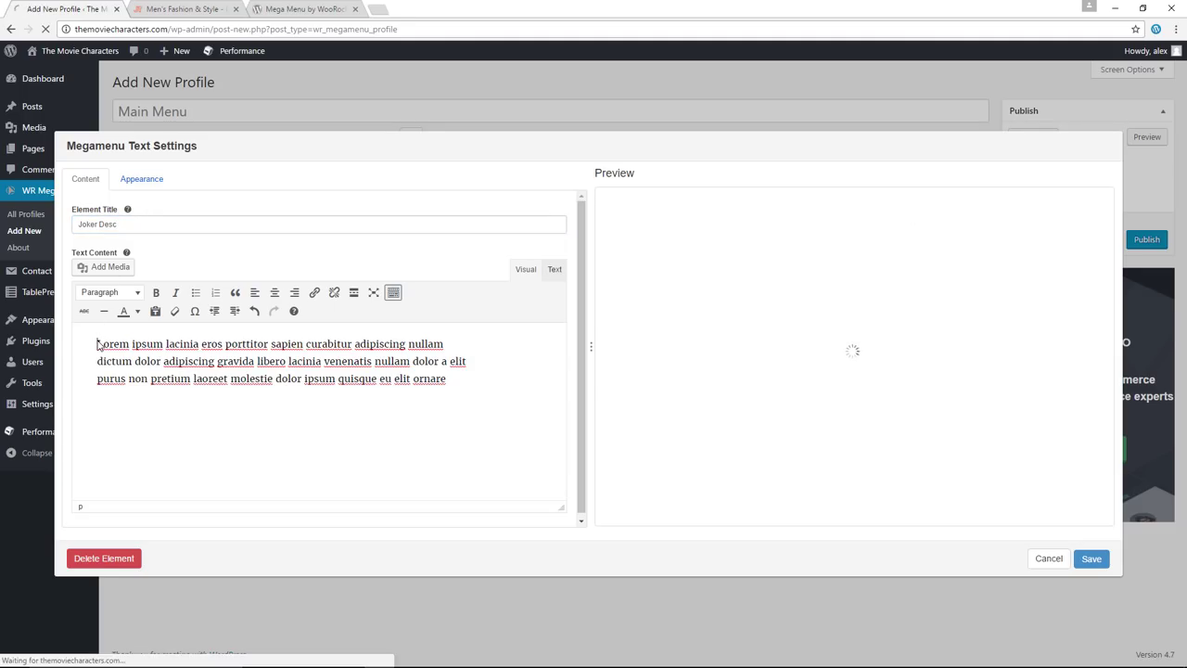
{"action": "key", "text": "Return"}
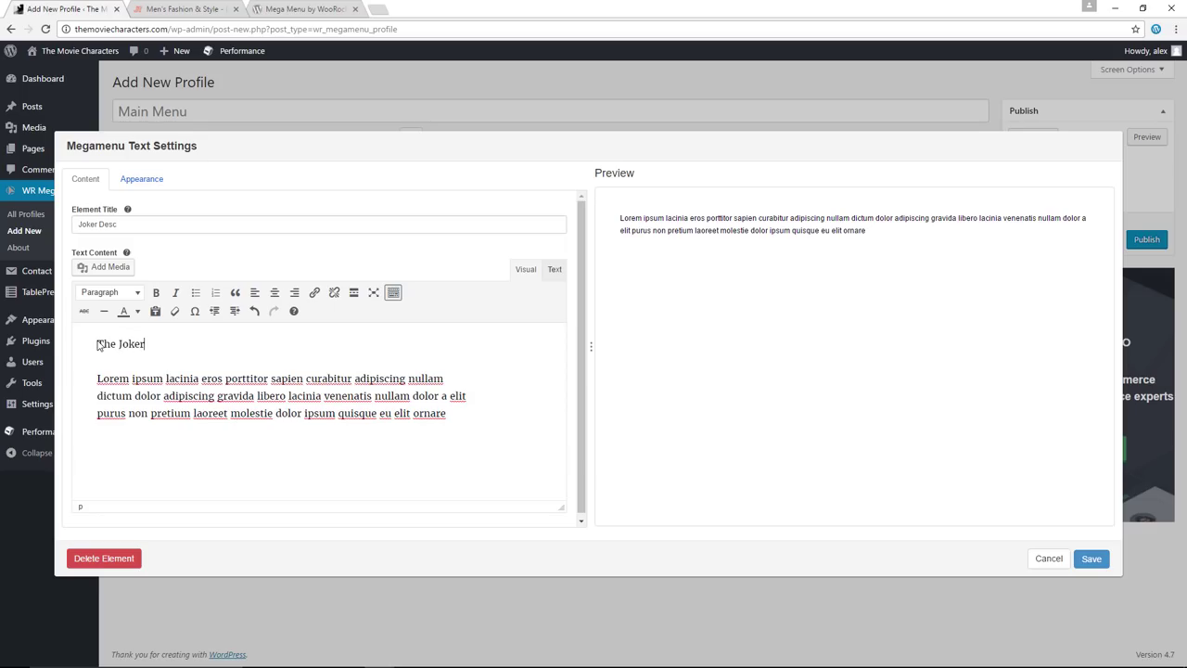
Format the "The Joker" line as Heading 2 and save the text element.
{"action": "left_click_drag", "start_coordinate": [149, 345], "coordinate": [99, 345]}
{"action": "left_click", "coordinate": [126, 289]}
{"action": "left_click", "coordinate": [160, 371]}
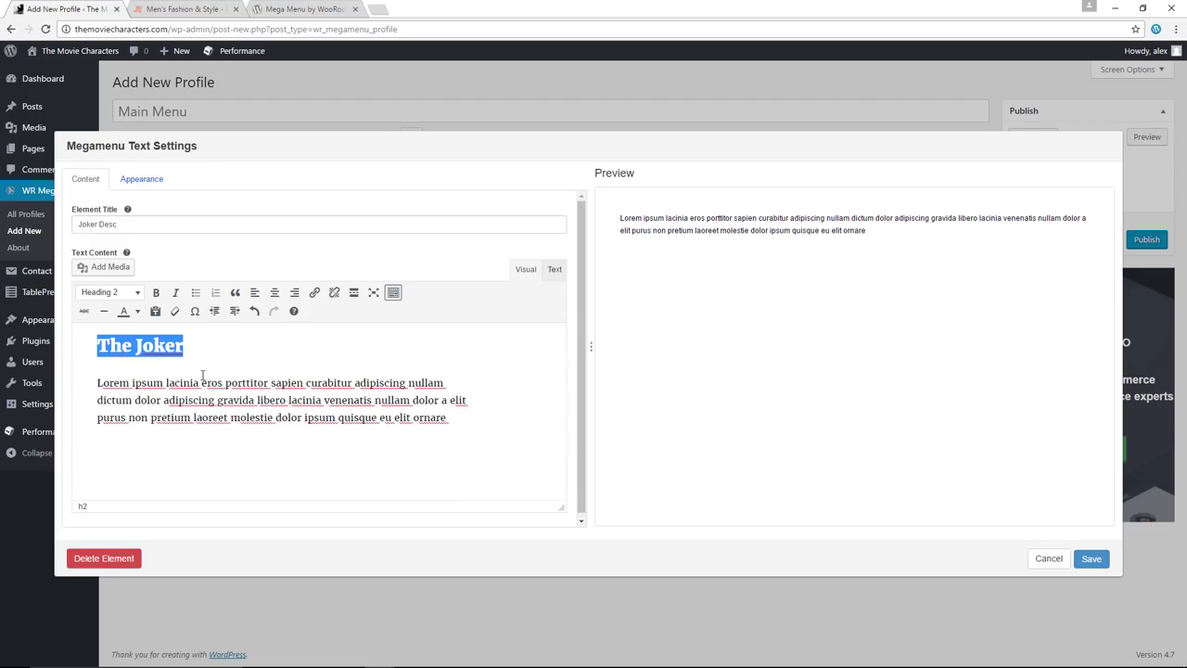
{"action": "left_click", "coordinate": [1090, 558]}
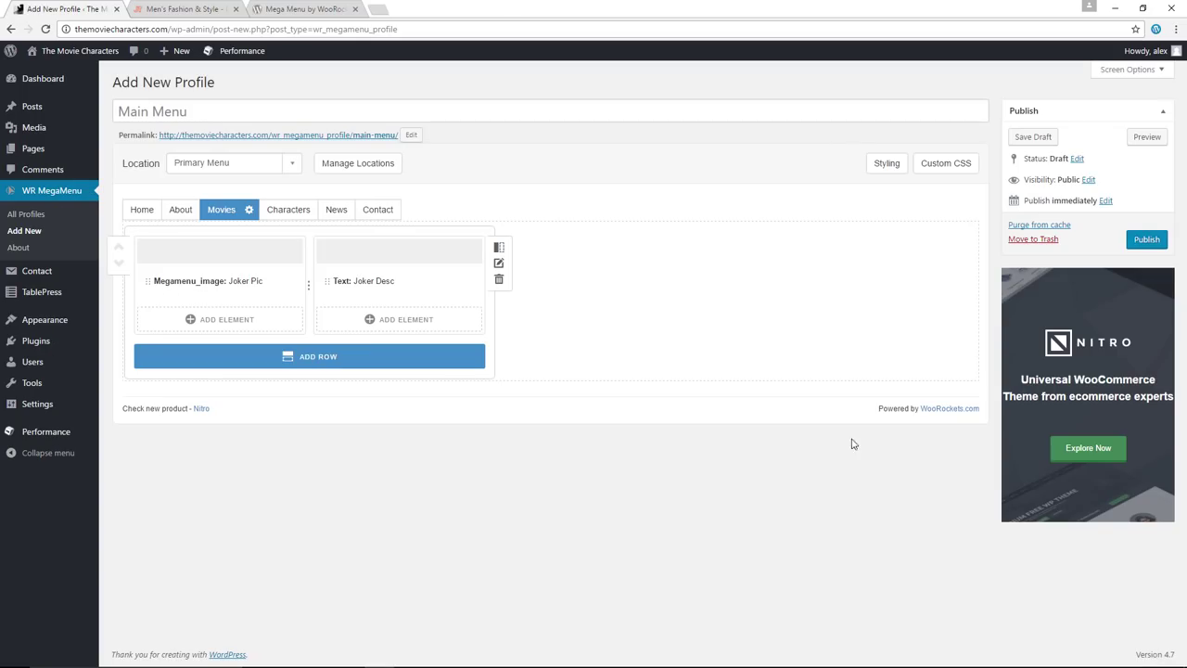
Publish the Main Menu profile and view the Movies mega menu on the live site in a new browser tab.
{"action": "left_click", "coordinate": [1148, 242]}
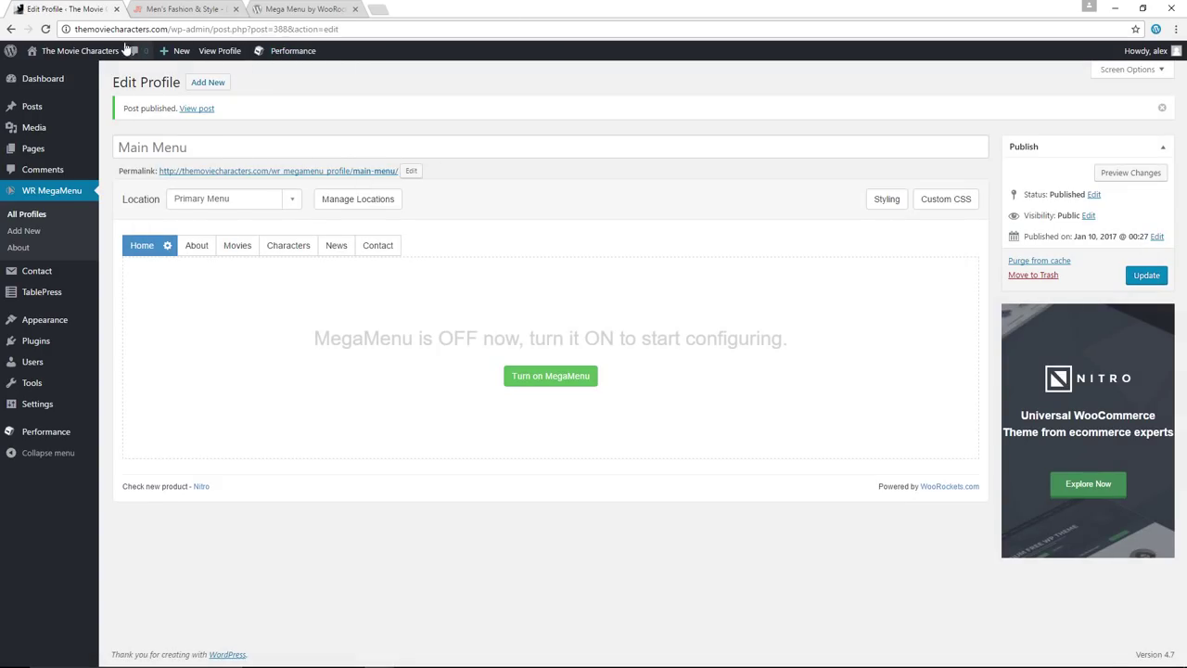
{"action": "right_click", "coordinate": [93, 51]}
{"action": "left_click", "coordinate": [130, 61]}
{"action": "left_click", "coordinate": [173, 13]}
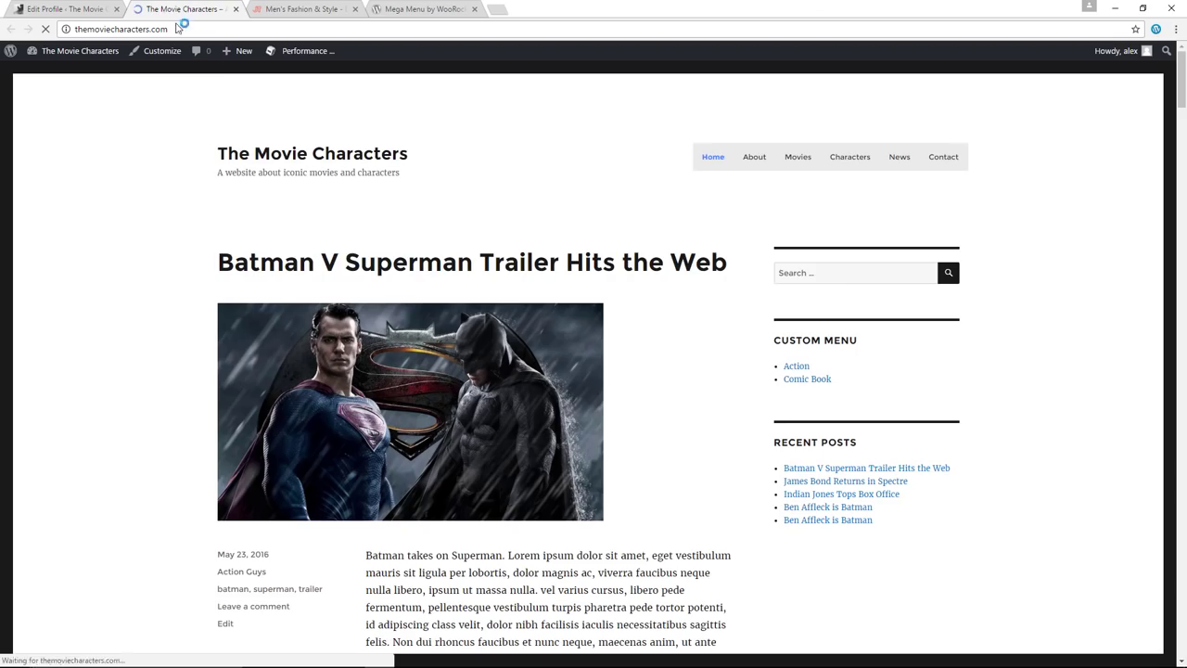
{"action": "mouse_move", "coordinate": [800, 160]}
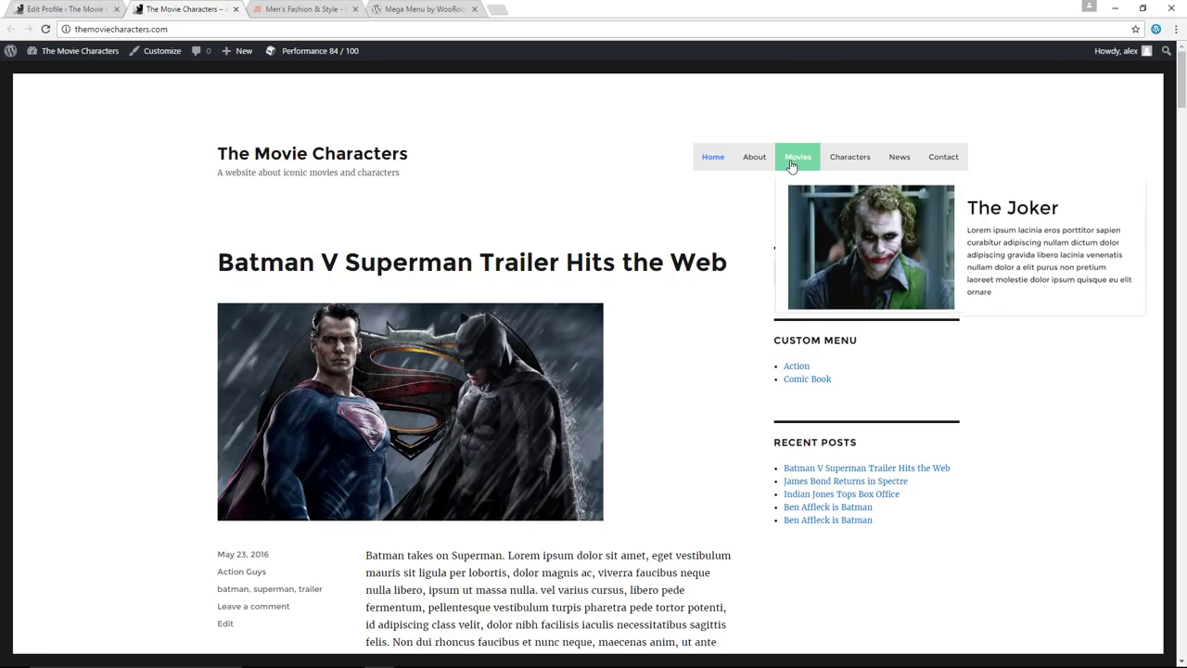
Return to the profile editor and add a second row with the 6x6 two-column layout to the Movies menu.
{"action": "left_click", "coordinate": [60, 9]}
{"action": "left_click", "coordinate": [243, 247]}
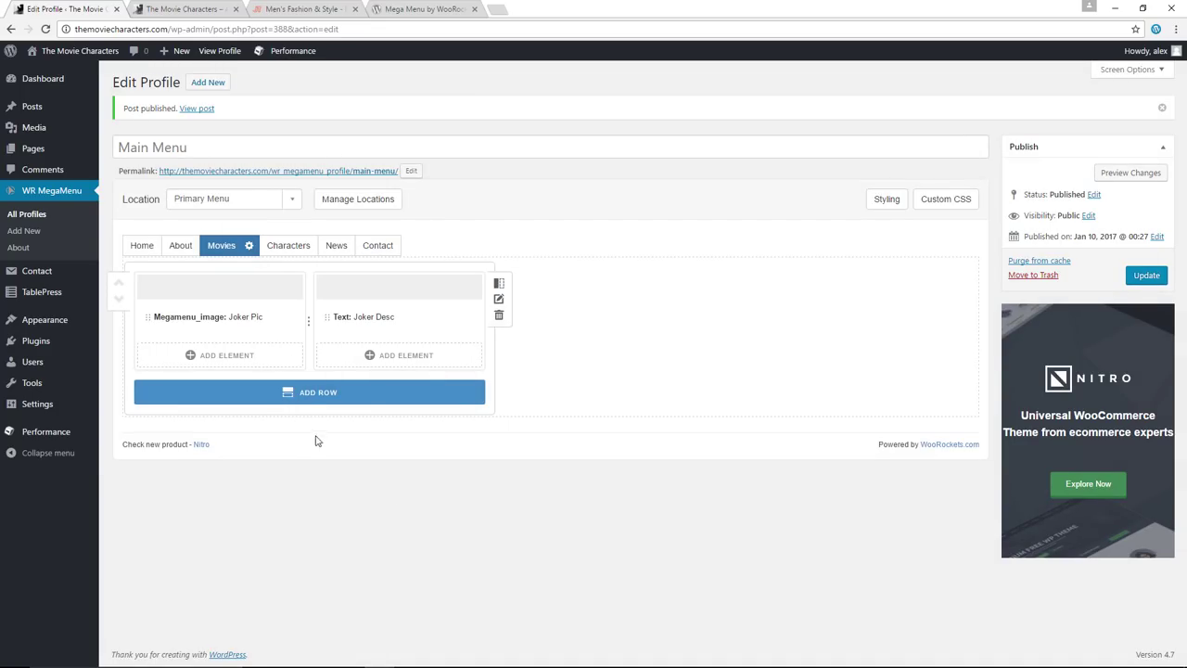
{"action": "left_click", "coordinate": [326, 394]}
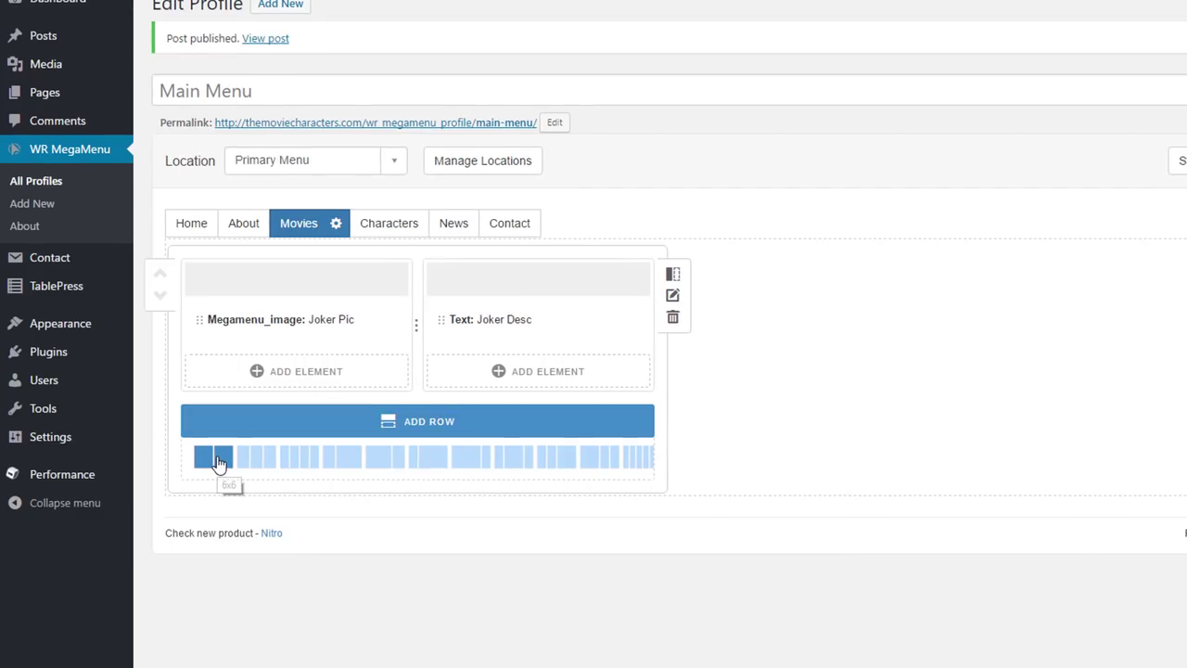
{"action": "left_click", "coordinate": [219, 463]}
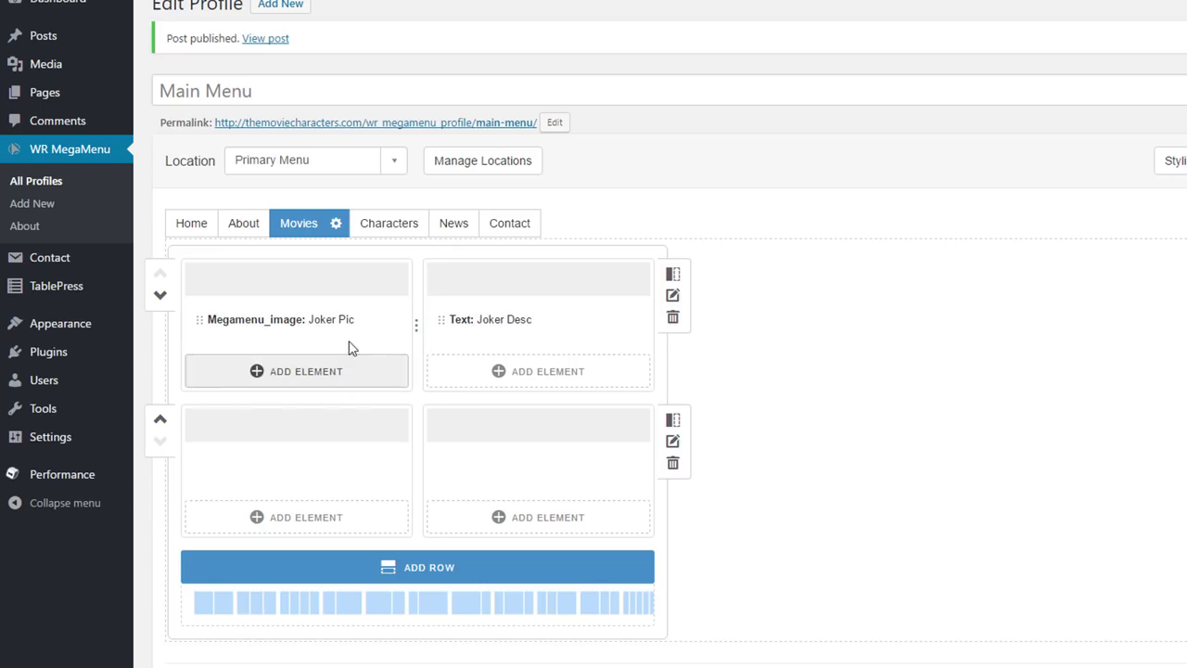
Duplicate the Joker Pic image element and move the copy into the second row's first column.
{"action": "mouse_move", "coordinate": [356, 326]}
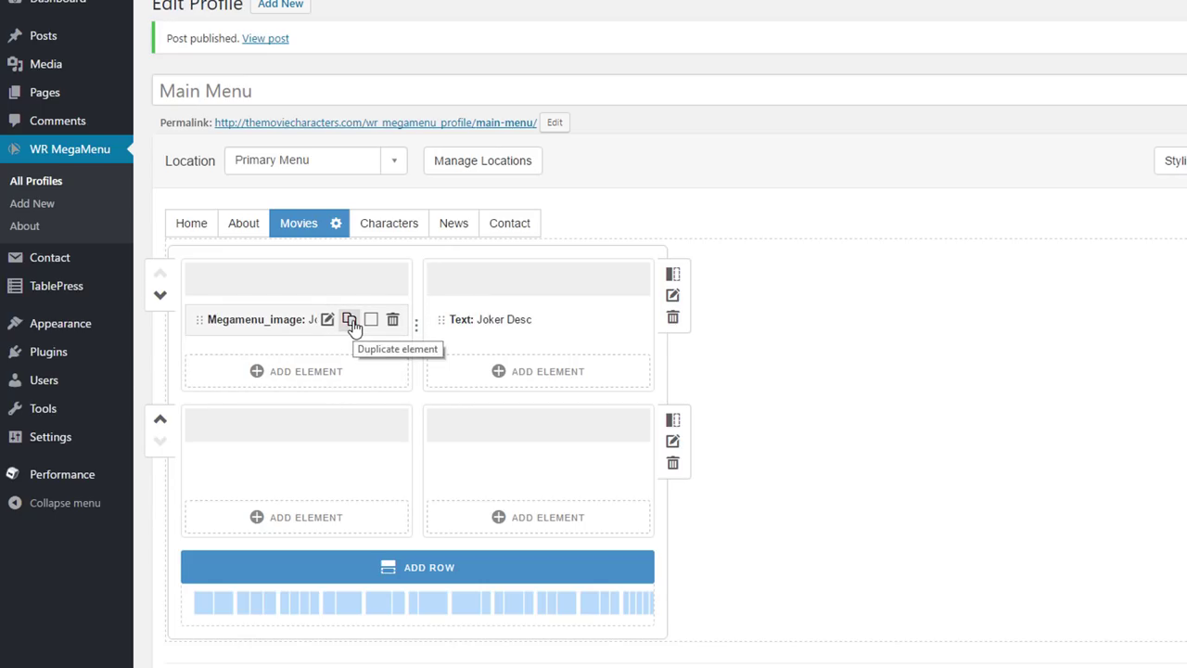
{"action": "left_click", "coordinate": [351, 321]}
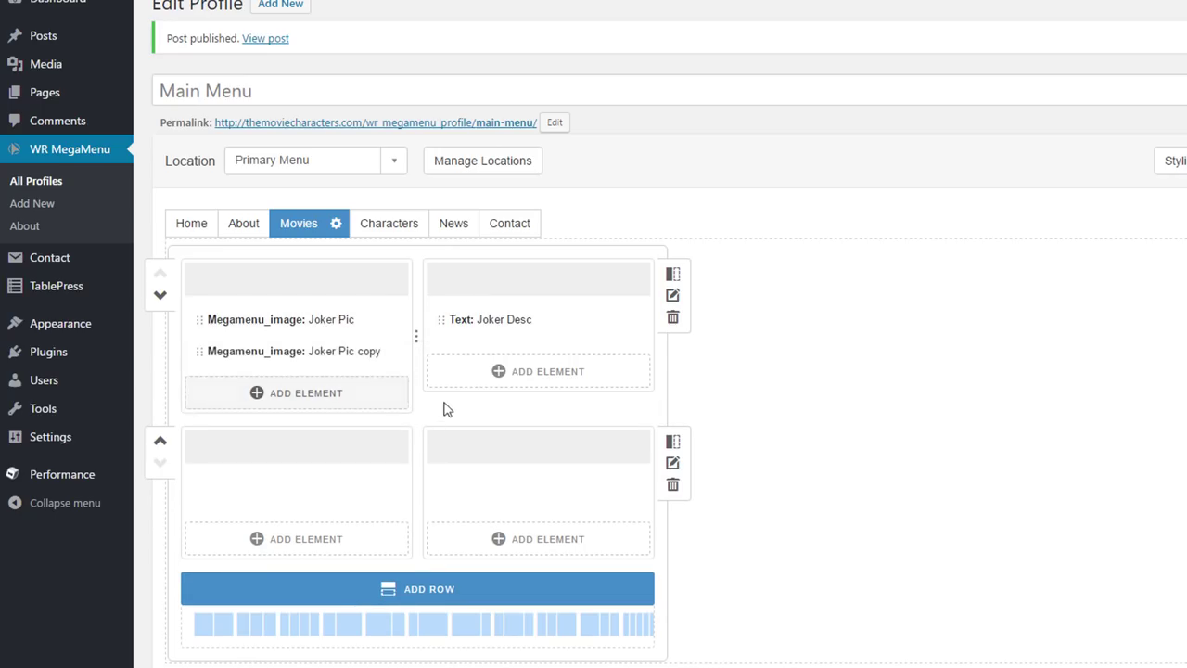
{"action": "left_click_drag", "start_coordinate": [200, 350], "coordinate": [202, 466]}
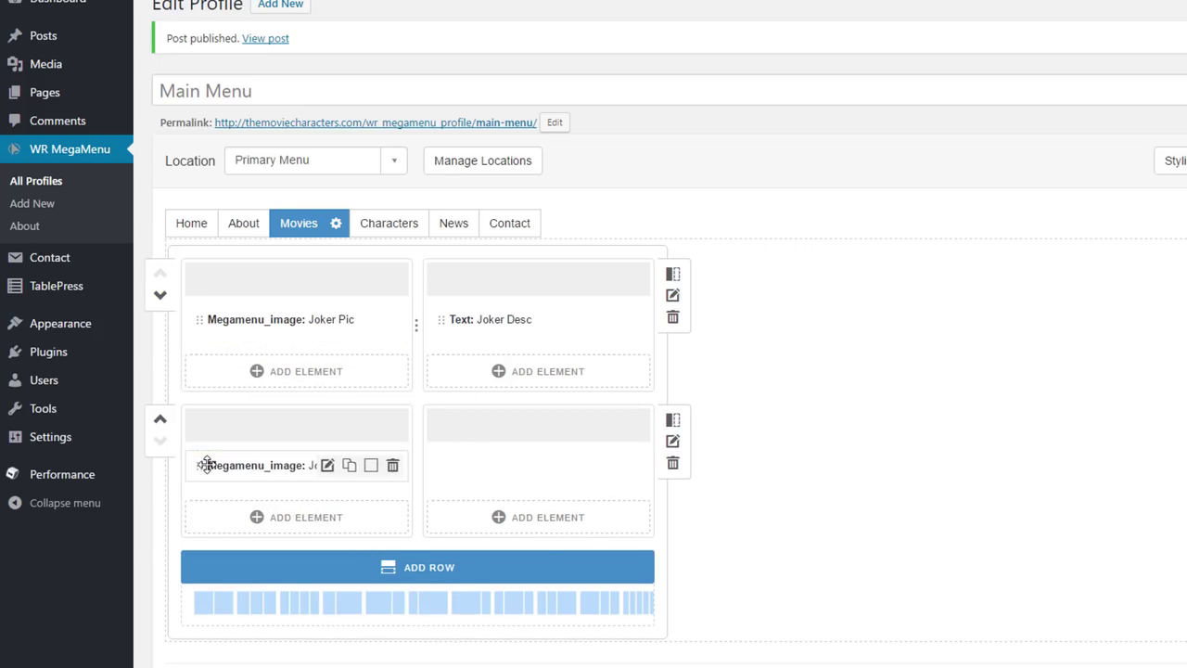
Change the copied image element's picture to Darth-Vader.jpg from the media library, title it Darth Vader Selfie, and save it.
{"action": "left_click", "coordinate": [326, 466]}
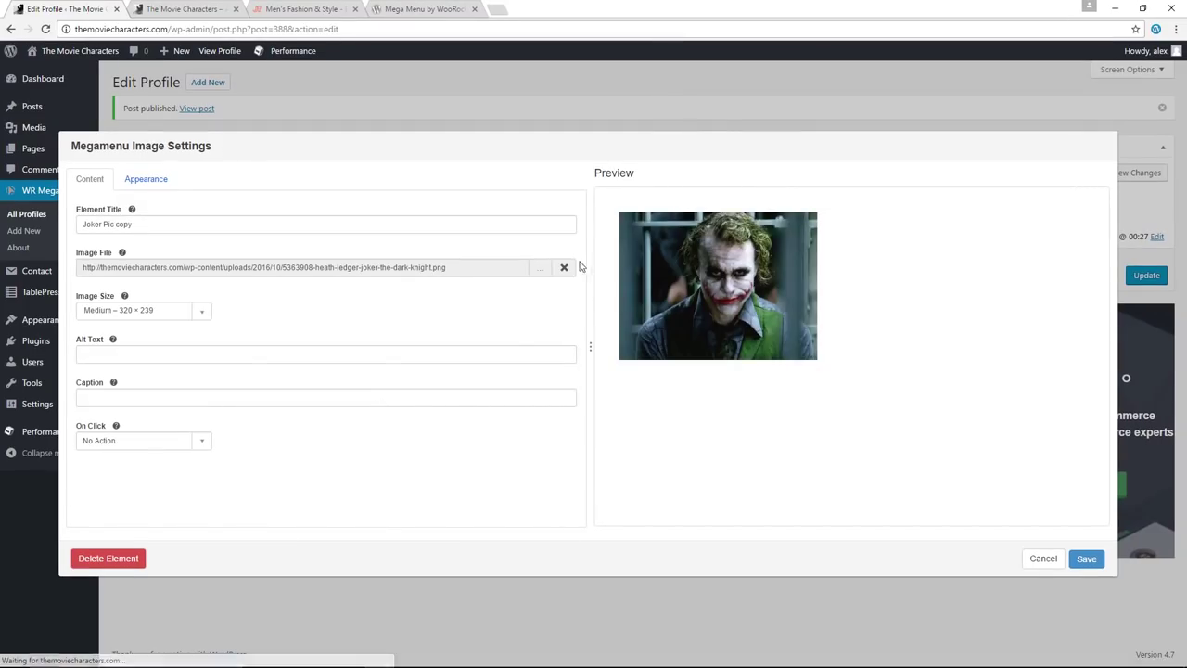
{"action": "left_click", "coordinate": [544, 269]}
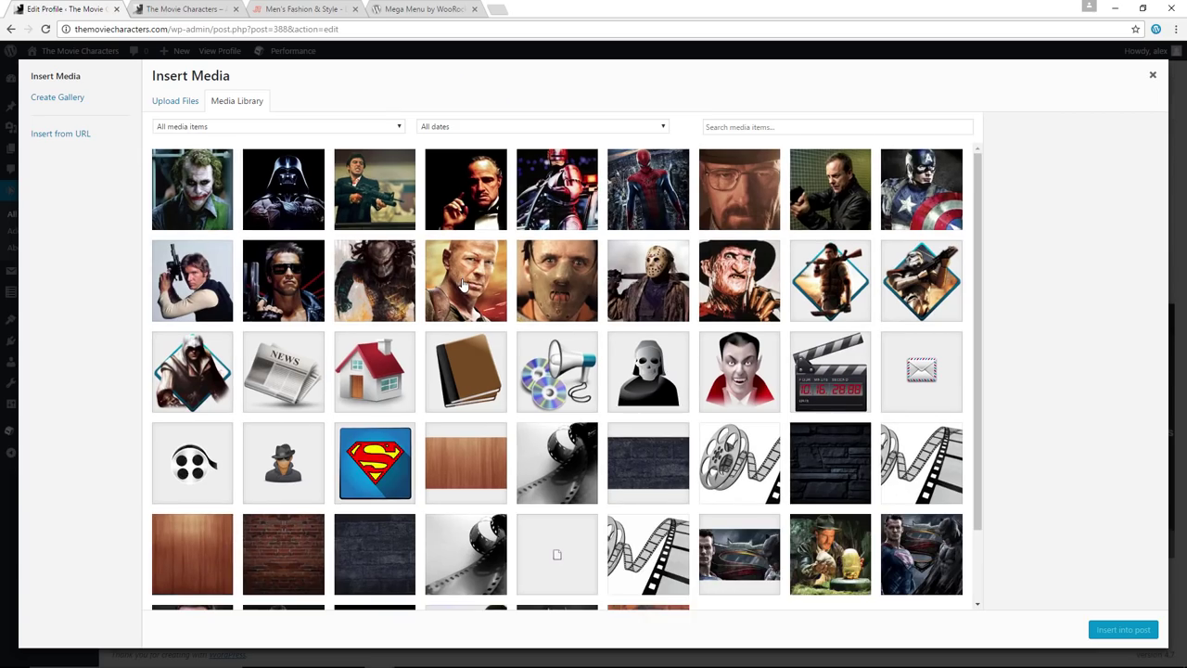
{"action": "left_click", "coordinate": [286, 191]}
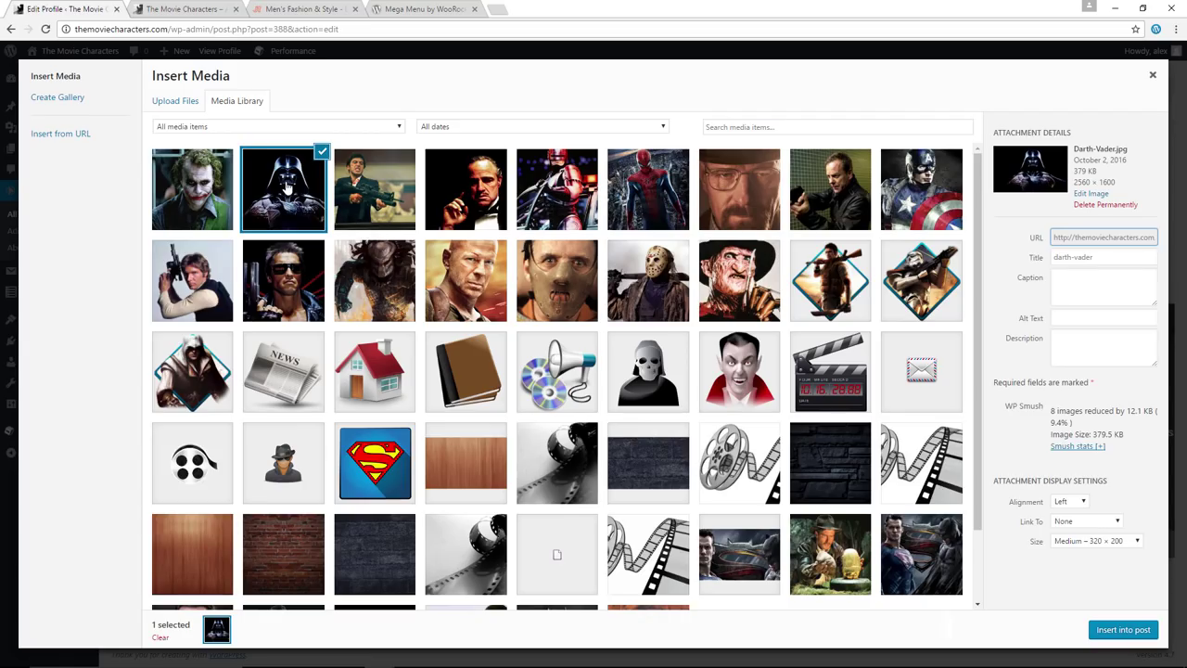
{"action": "left_click", "coordinate": [1123, 631]}
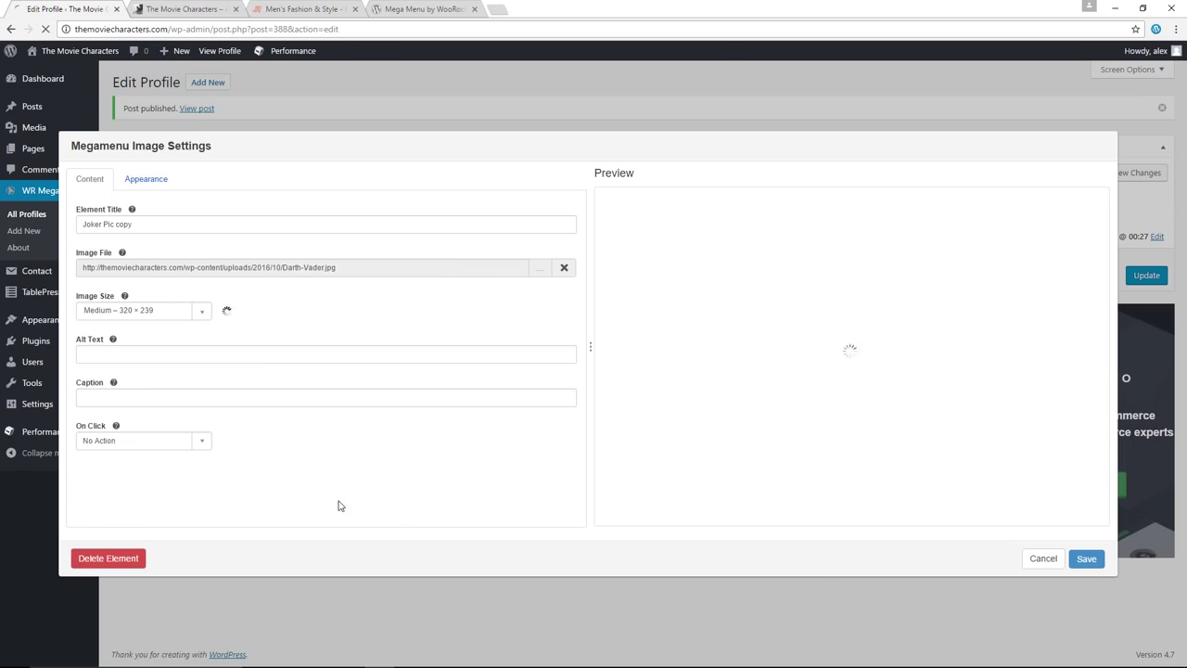
{"action": "left_click_drag", "start_coordinate": [142, 223], "coordinate": [67, 232]}
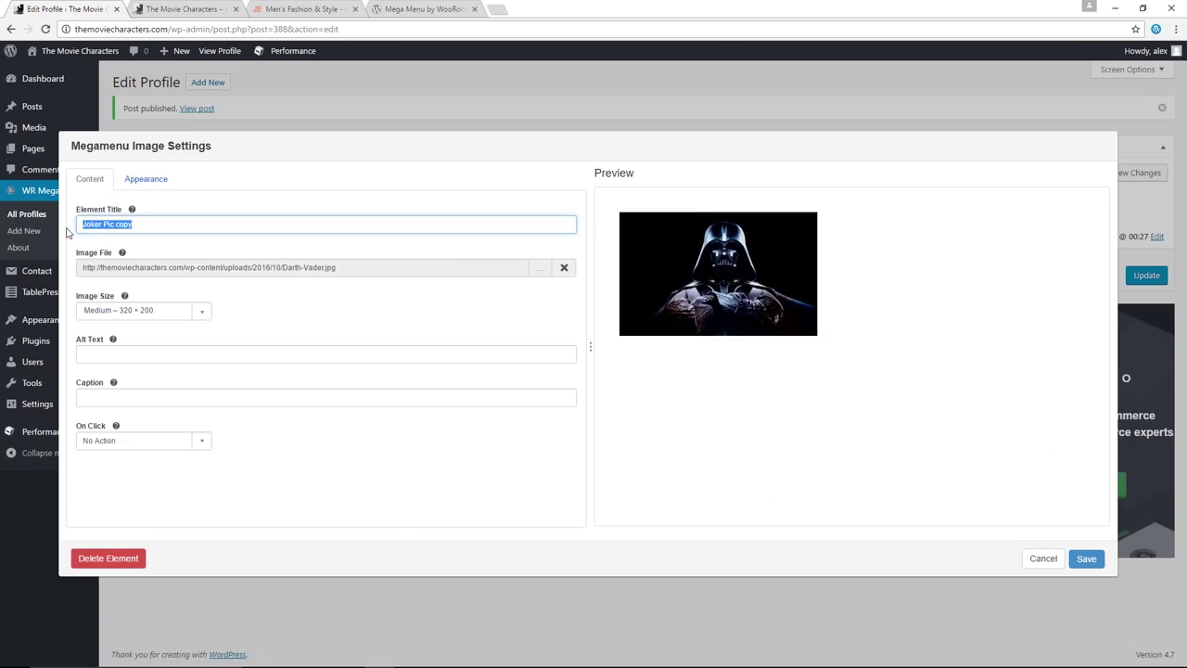
{"action": "type", "text": "Darth Vader Selfie"}
{"action": "left_click", "coordinate": [1085, 559]}
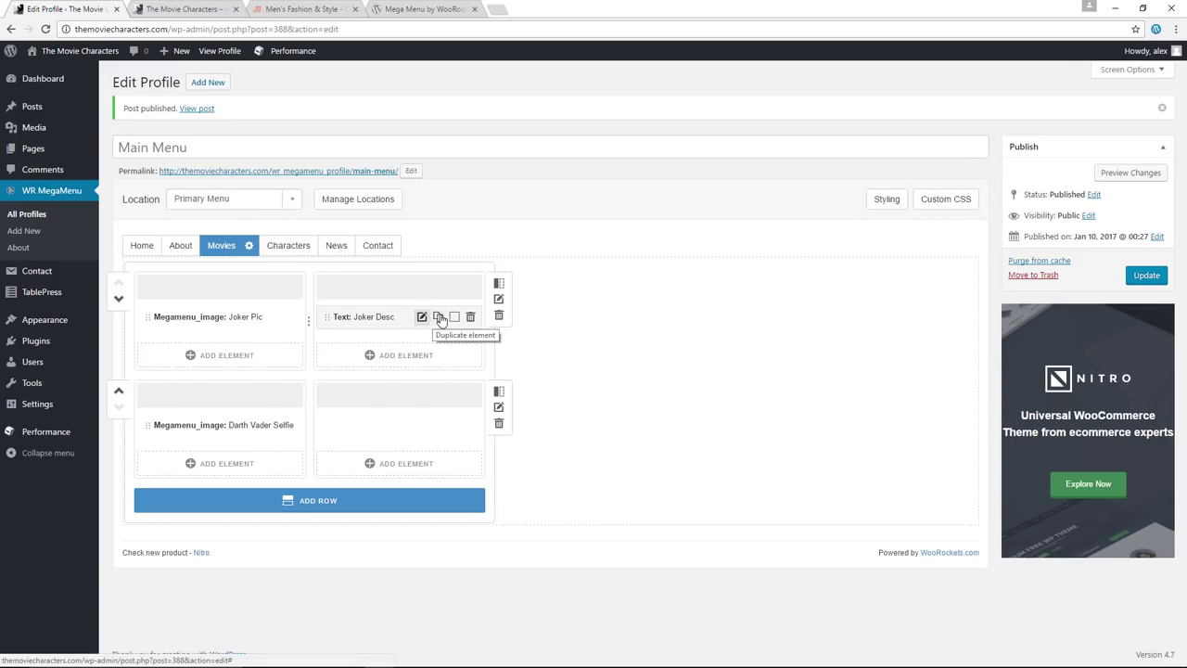
Duplicate the Joker Desc text element and move the copy into the second row's second column.
{"action": "left_click", "coordinate": [438, 317]}
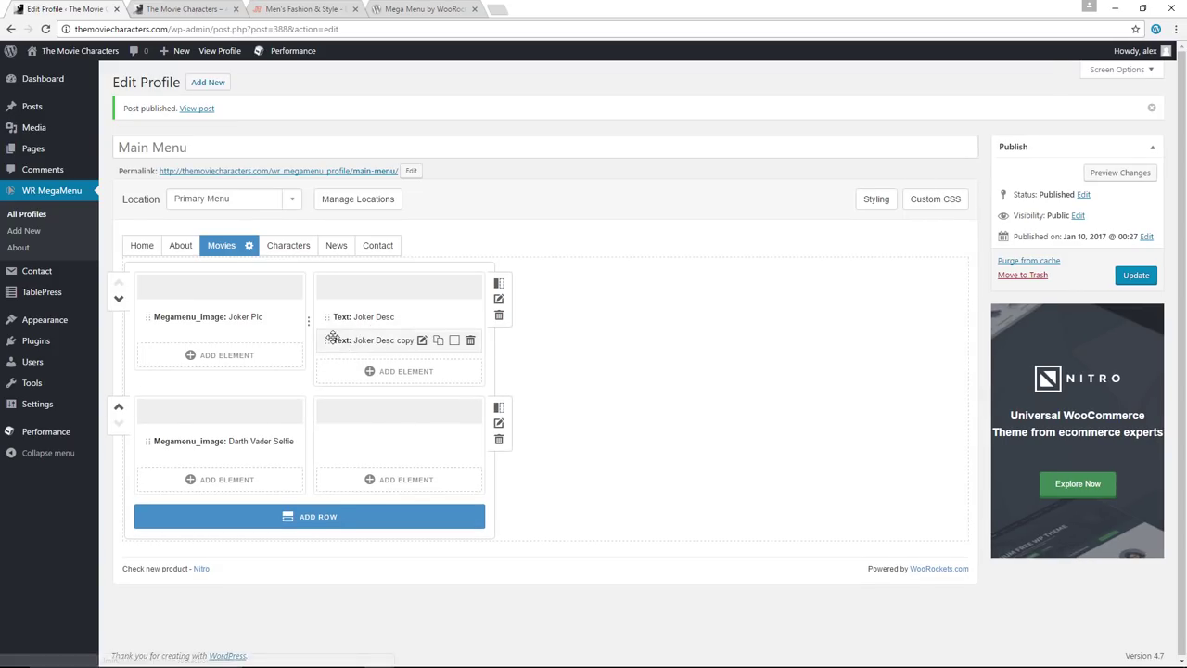
{"action": "left_click_drag", "start_coordinate": [323, 337], "coordinate": [329, 428]}
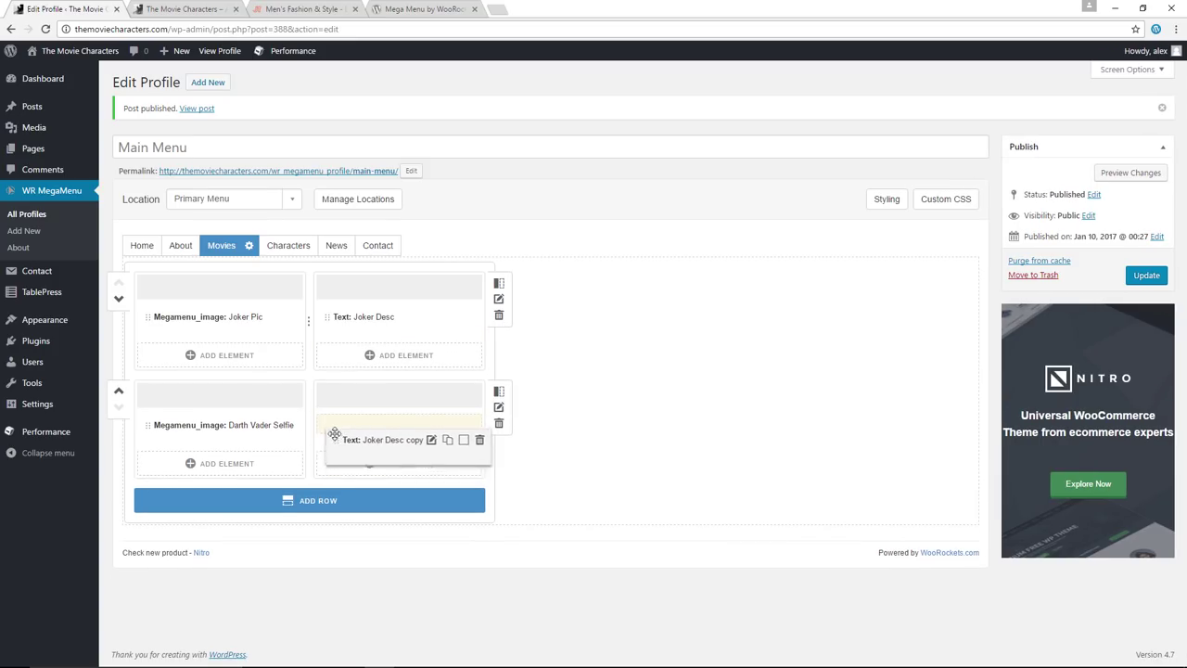
Change the copied text element's heading to "Darth Vader", title it Darth Vader Desc, and save it.
{"action": "left_click", "coordinate": [423, 427]}
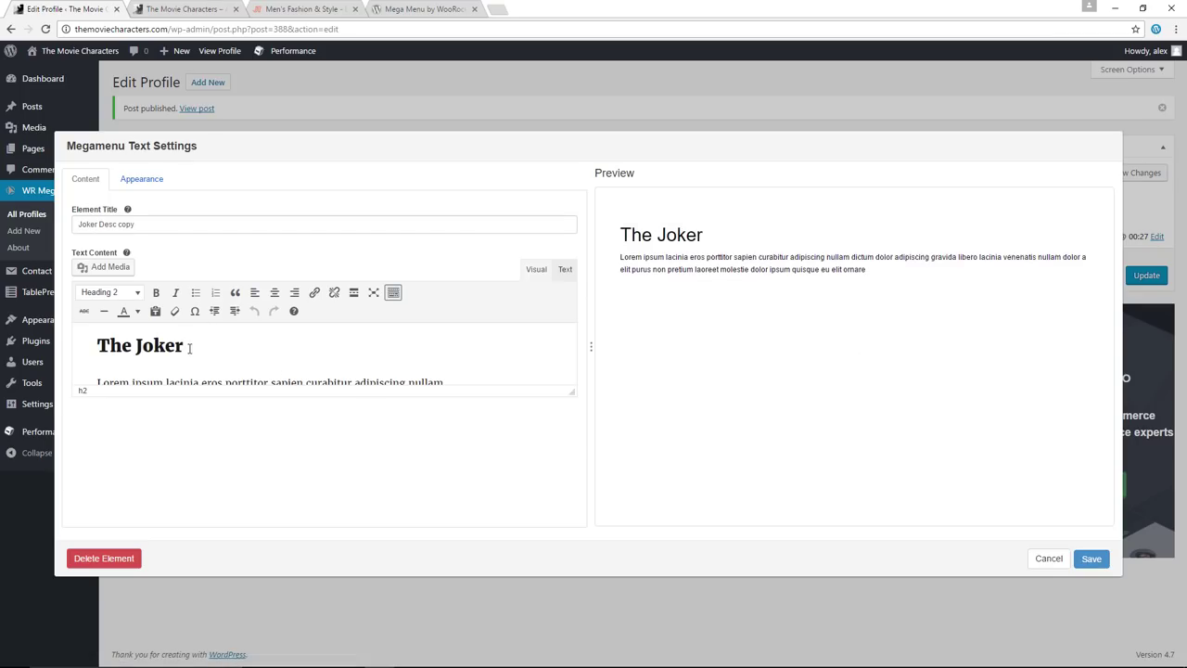
{"action": "left_click_drag", "start_coordinate": [189, 348], "coordinate": [99, 346]}
{"action": "type", "text": "Darth Vader"}
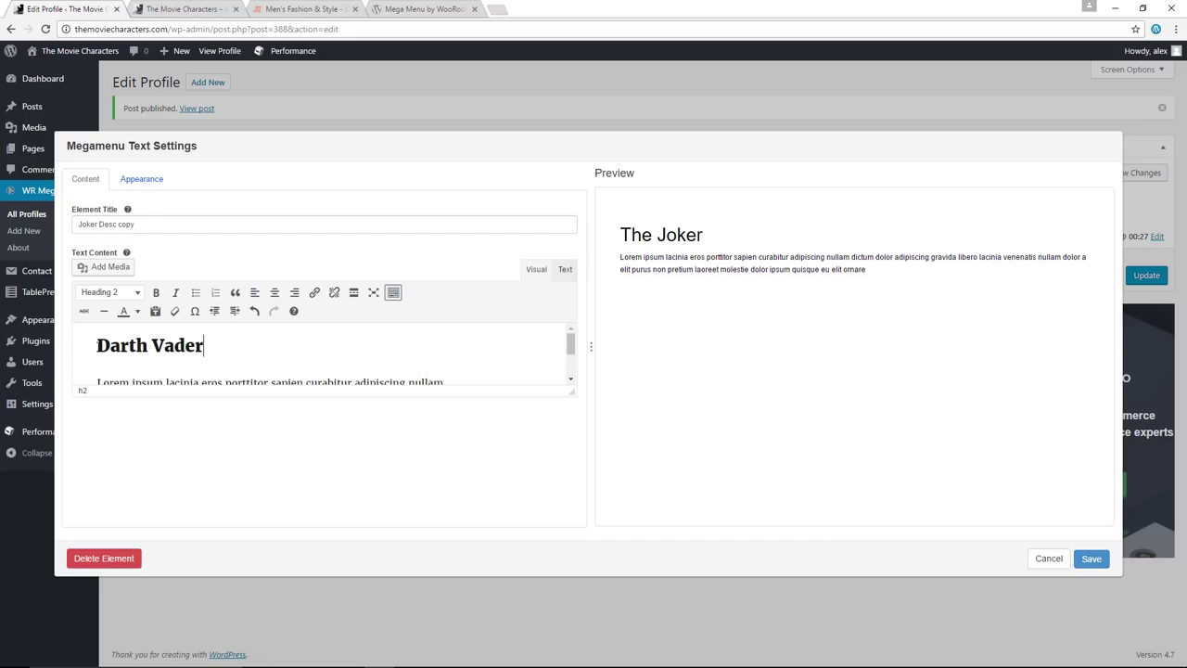
{"action": "left_click_drag", "start_coordinate": [151, 223], "coordinate": [79, 223]}
{"action": "type", "text": "Darth Vader Desc"}
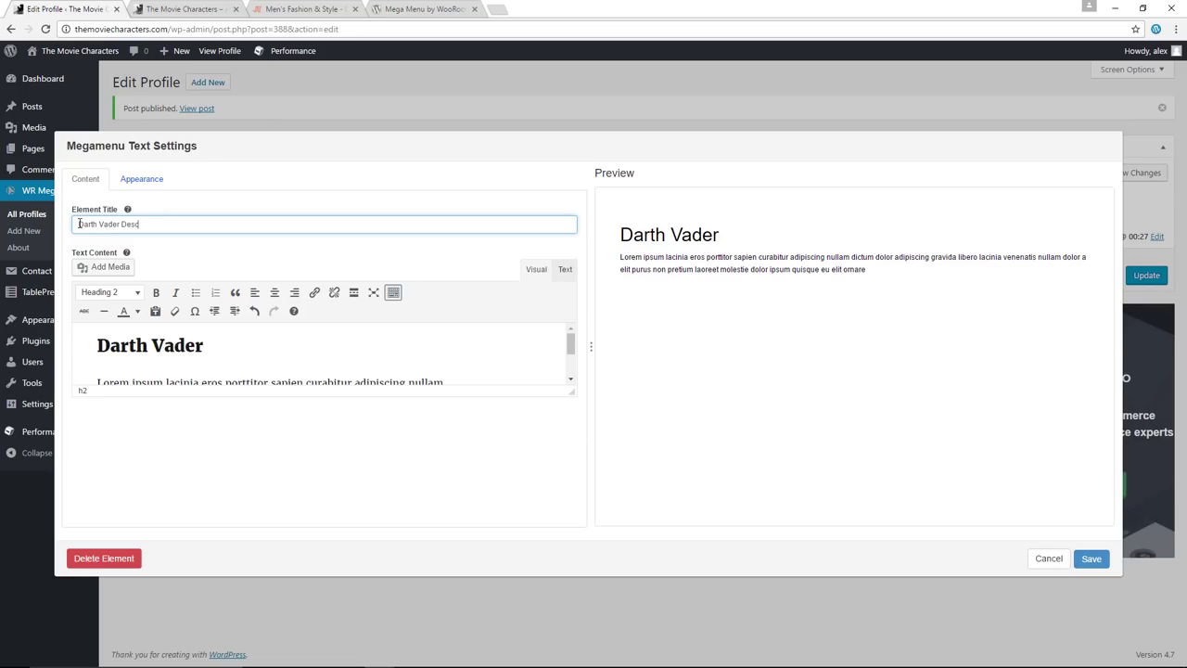
{"action": "left_click", "coordinate": [1092, 558]}
Update the Main Menu profile and check the Movies mega menu on the reloaded live site.
{"action": "left_click", "coordinate": [1147, 276]}
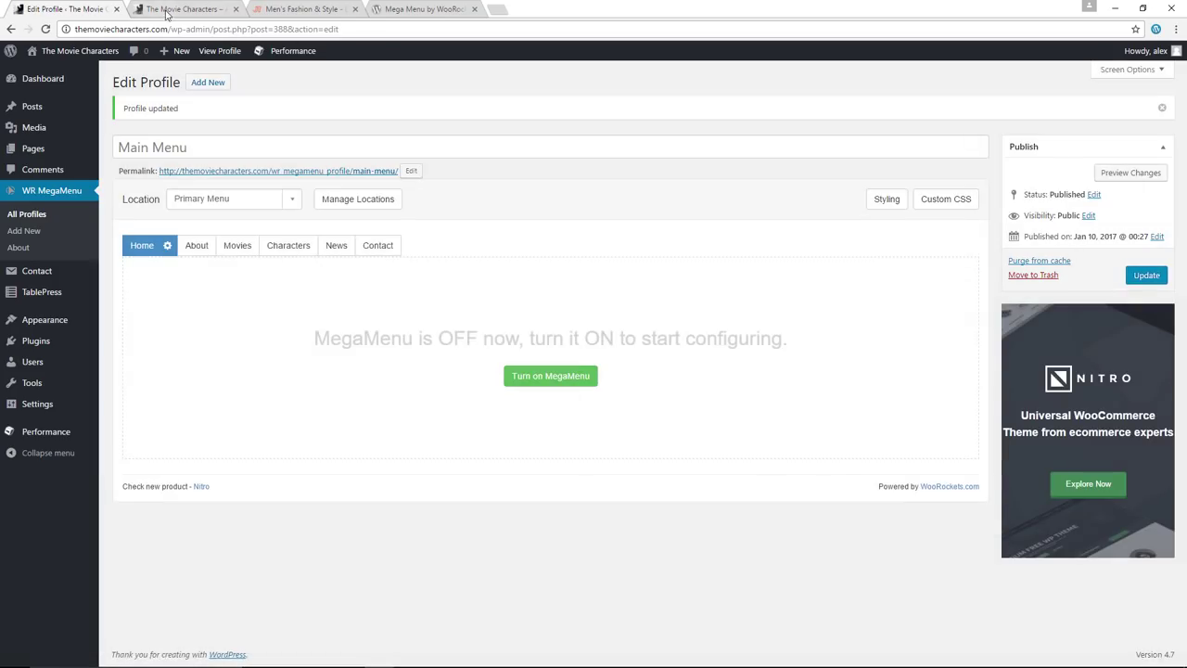
{"action": "left_click", "coordinate": [172, 11]}
{"action": "left_click", "coordinate": [44, 29]}
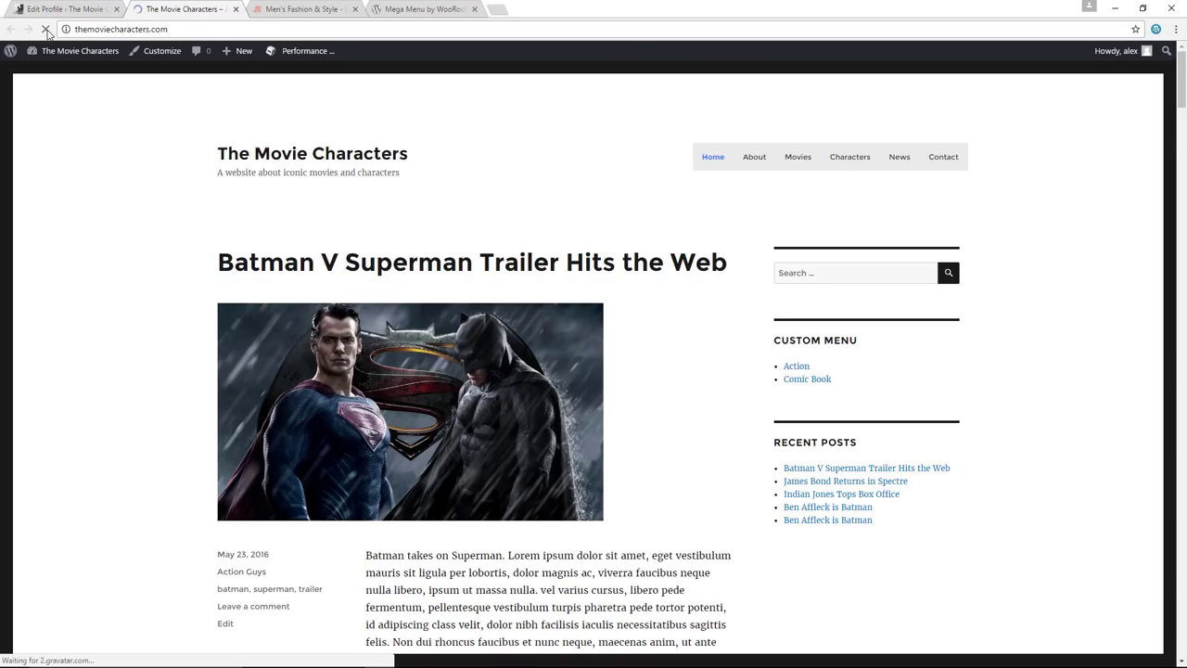
{"action": "mouse_move", "coordinate": [782, 166]}
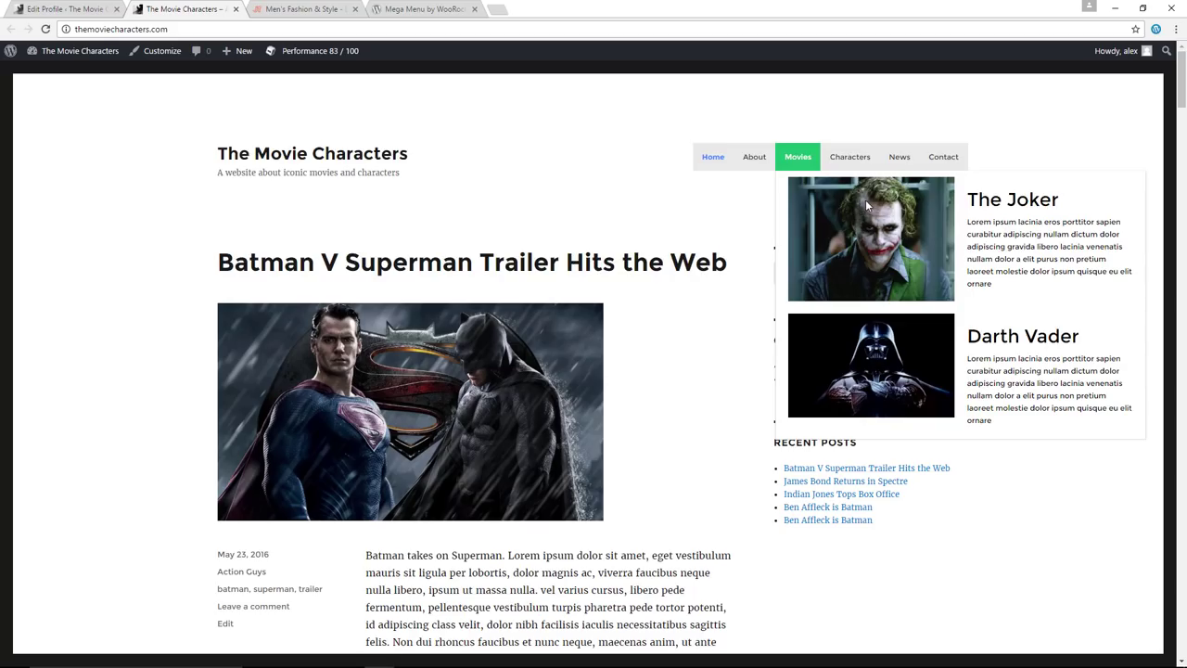
Add a third column to the Movies menu's first row and move the Joker Desc column to the row's end.
{"action": "left_click", "coordinate": [78, 10]}
{"action": "left_click", "coordinate": [232, 245]}
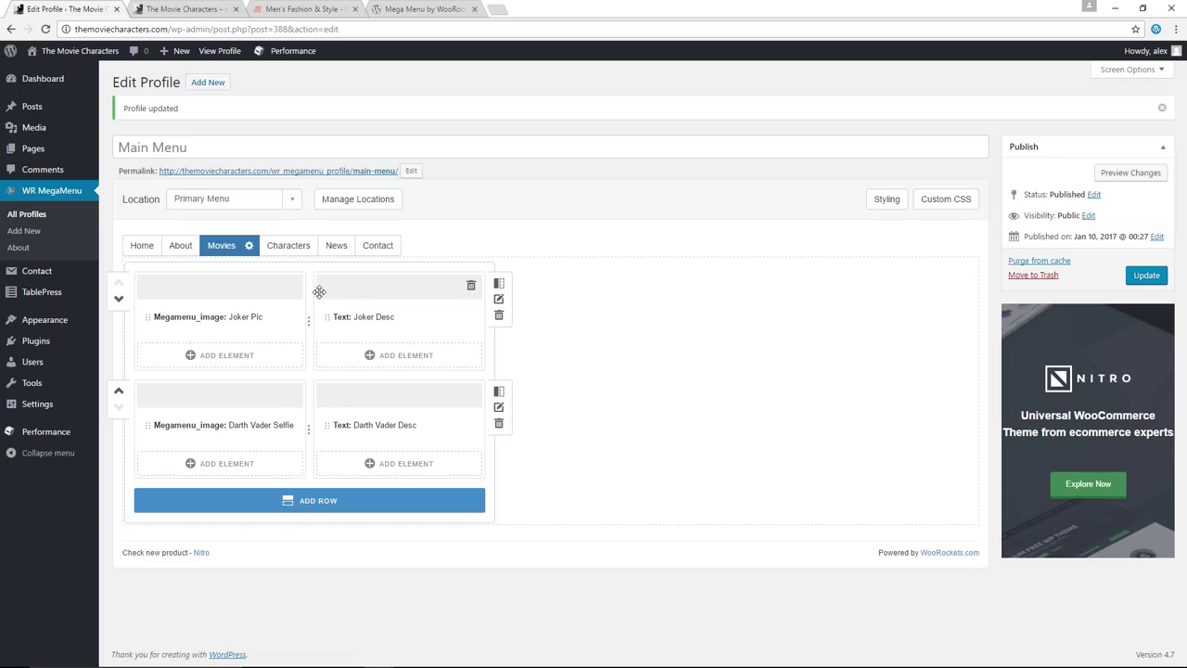
{"action": "left_click", "coordinate": [499, 284]}
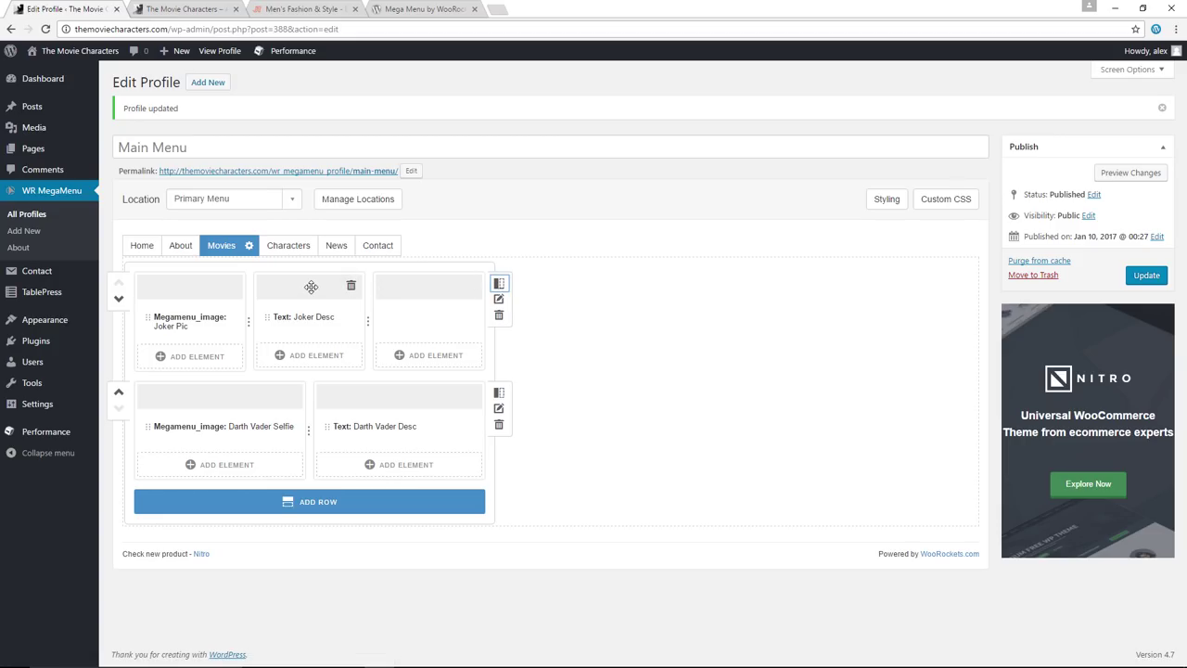
{"action": "left_click_drag", "start_coordinate": [307, 286], "coordinate": [442, 285]}
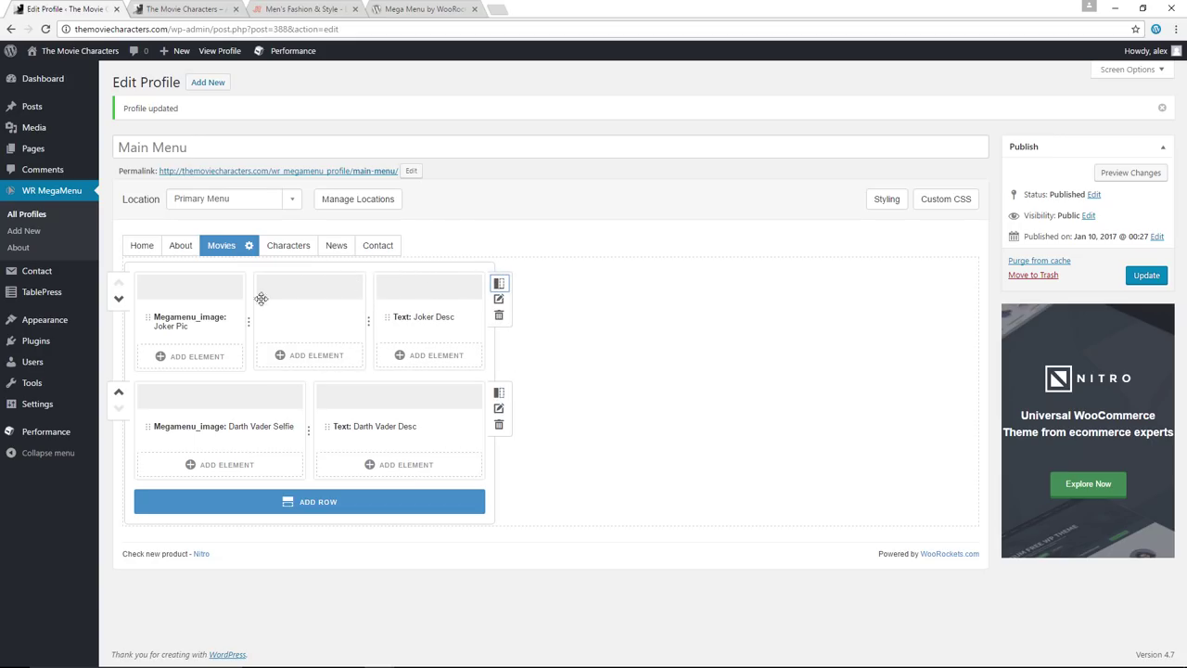
Add an Image element titled Jason Pic to the first row's middle column using jason.jpg from the media library, and save it.
{"action": "left_click", "coordinate": [310, 356]}
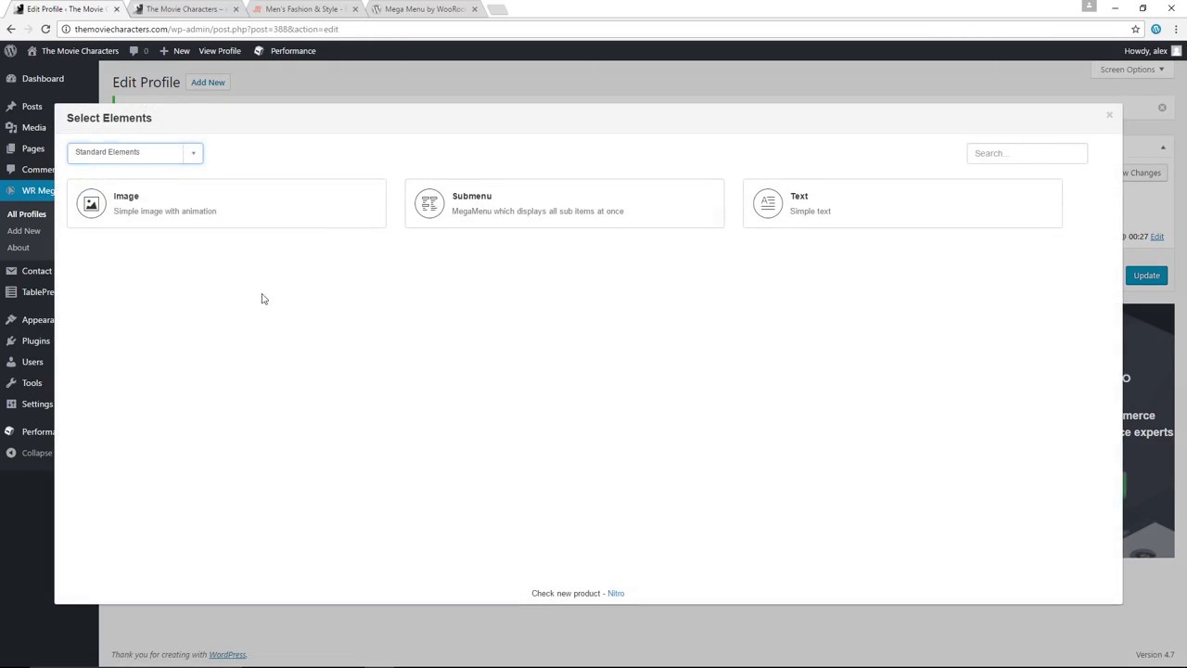
{"action": "left_click", "coordinate": [154, 206]}
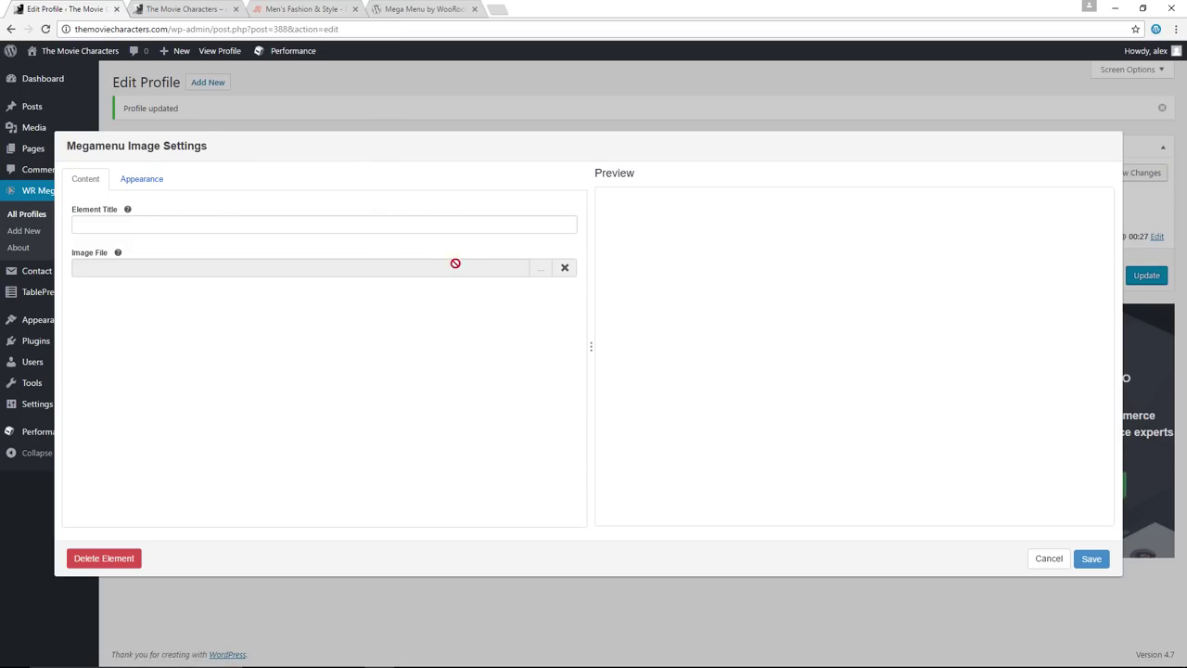
{"action": "left_click", "coordinate": [541, 271]}
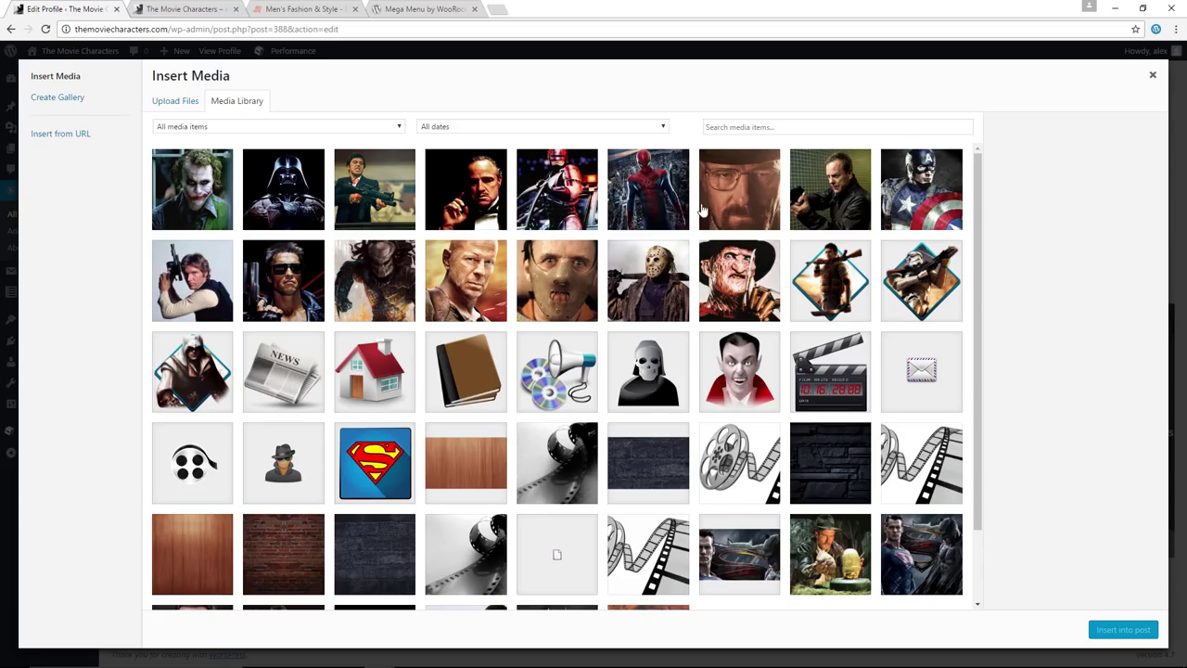
{"action": "left_click", "coordinate": [644, 291]}
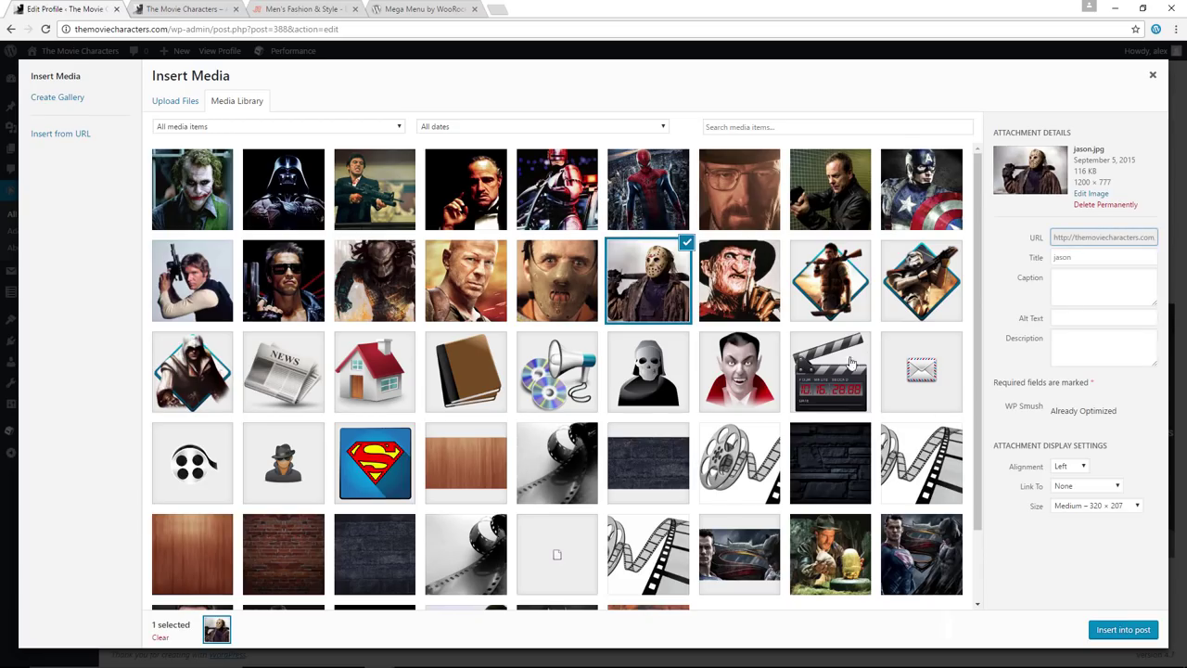
{"action": "left_click", "coordinate": [1120, 630]}
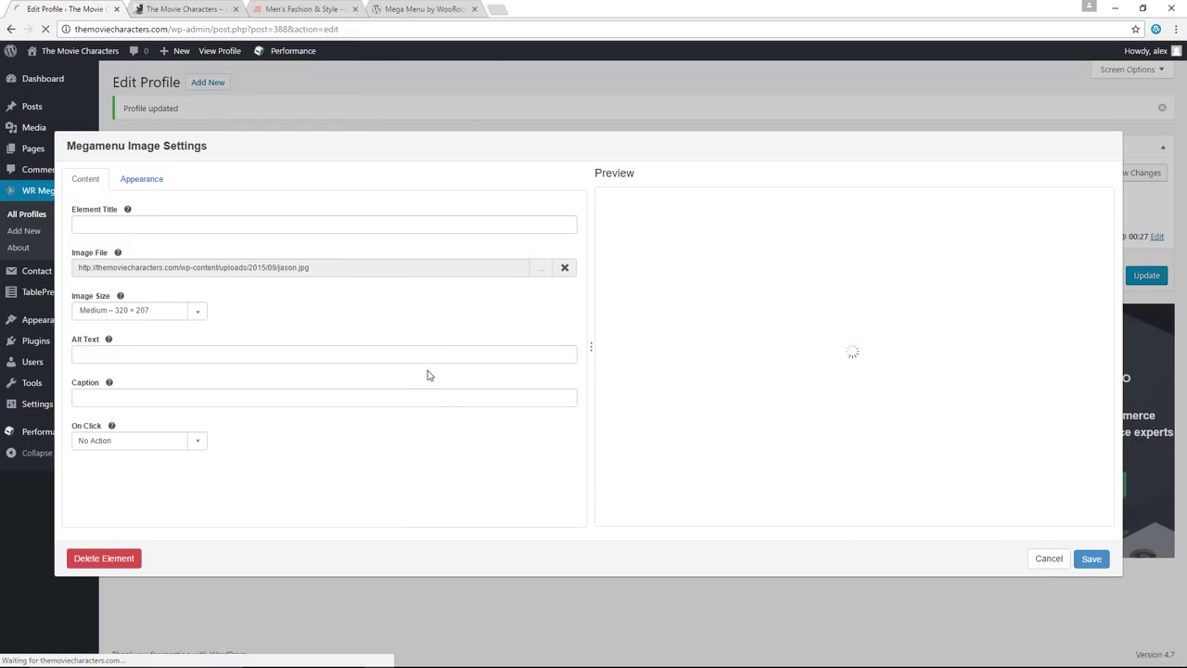
{"action": "left_click", "coordinate": [172, 223]}
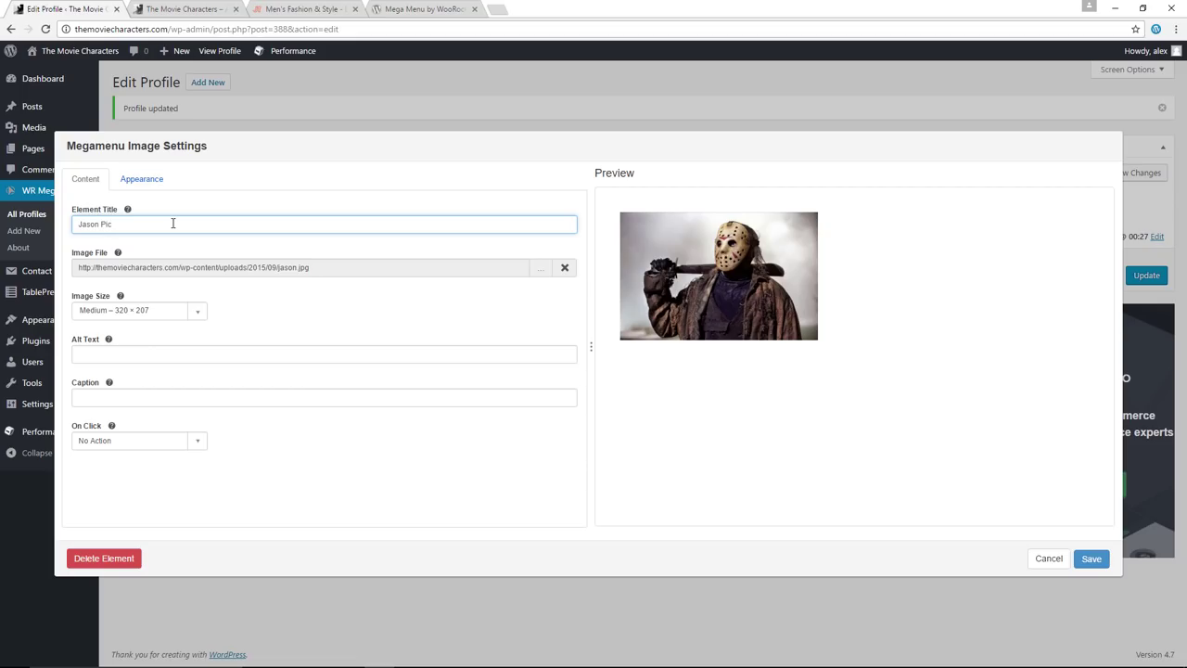
{"action": "left_click", "coordinate": [1092, 558]}
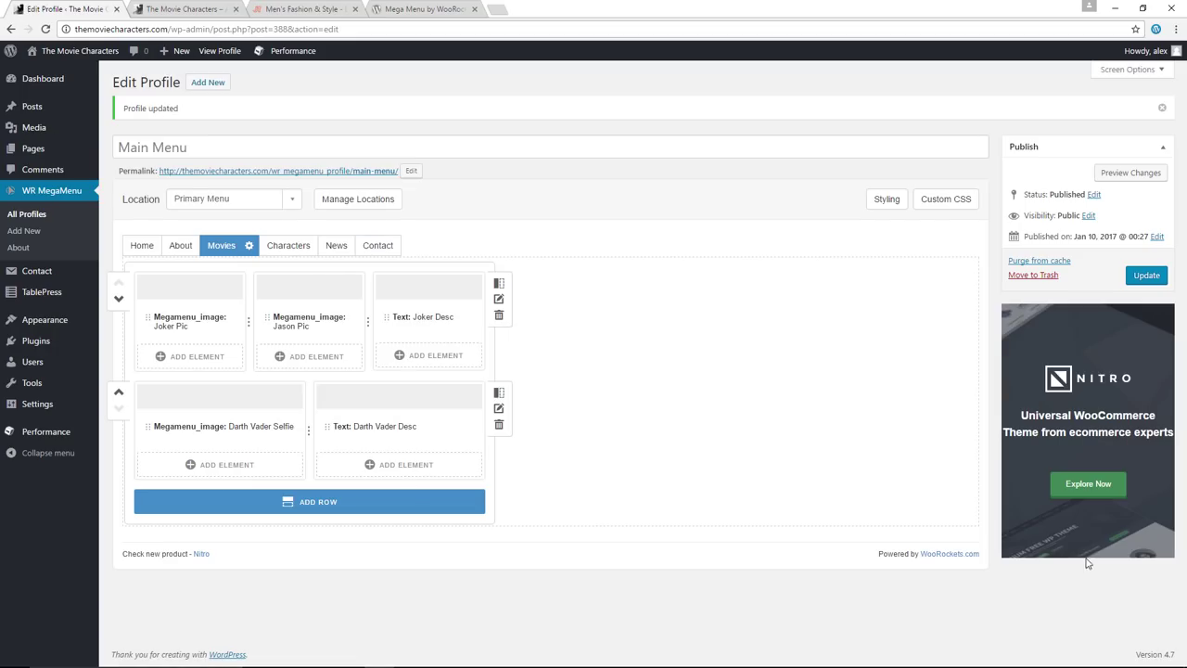
Add a middle column to the Movies menu's second row and save an Image element titled Predator there, using artisticpredator-259116.jpeg from the media library.
{"action": "left_click", "coordinate": [500, 394]}
{"action": "left_click_drag", "start_coordinate": [437, 395], "coordinate": [297, 398]}
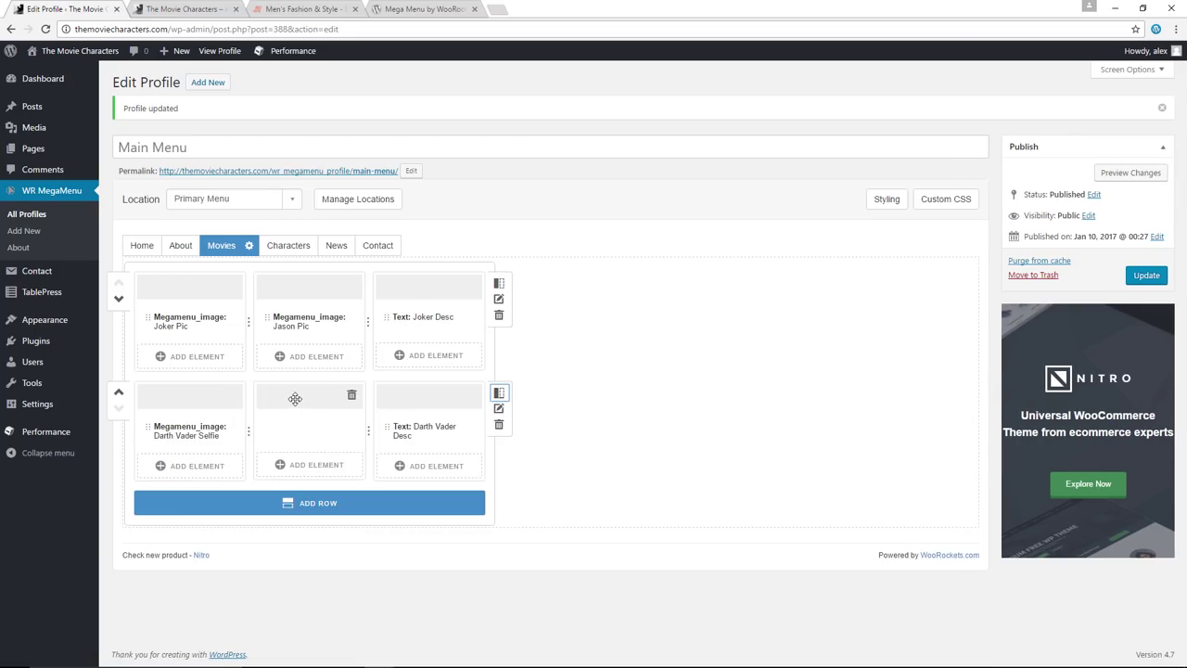
{"action": "left_click", "coordinate": [327, 474]}
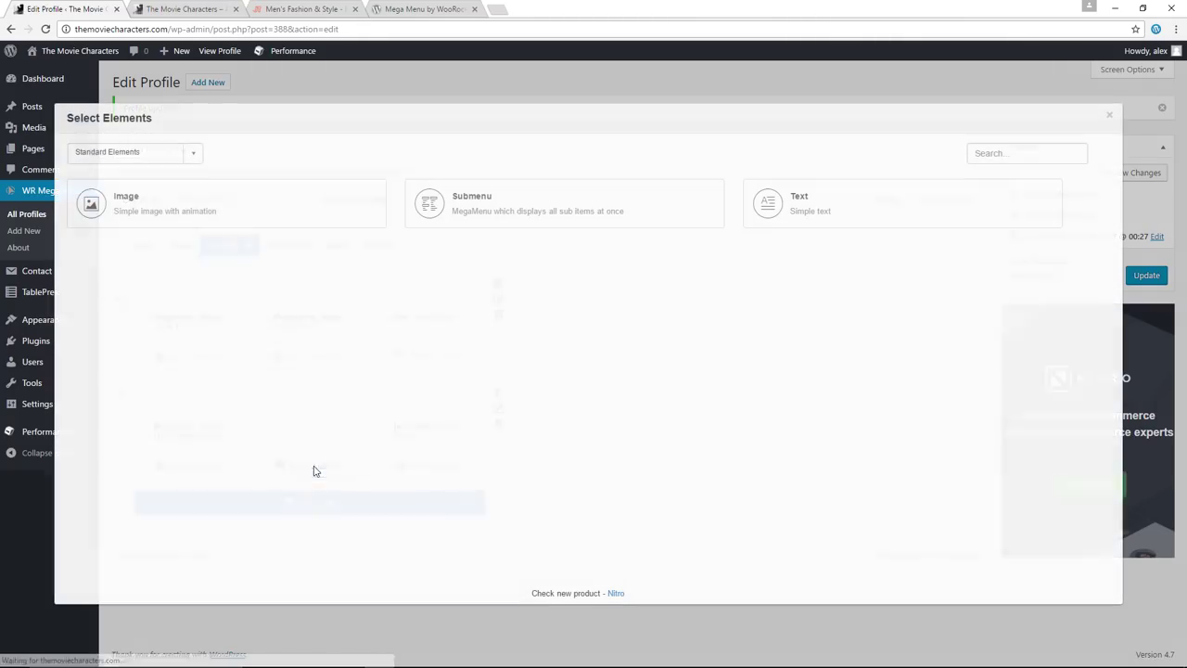
{"action": "left_click", "coordinate": [246, 217]}
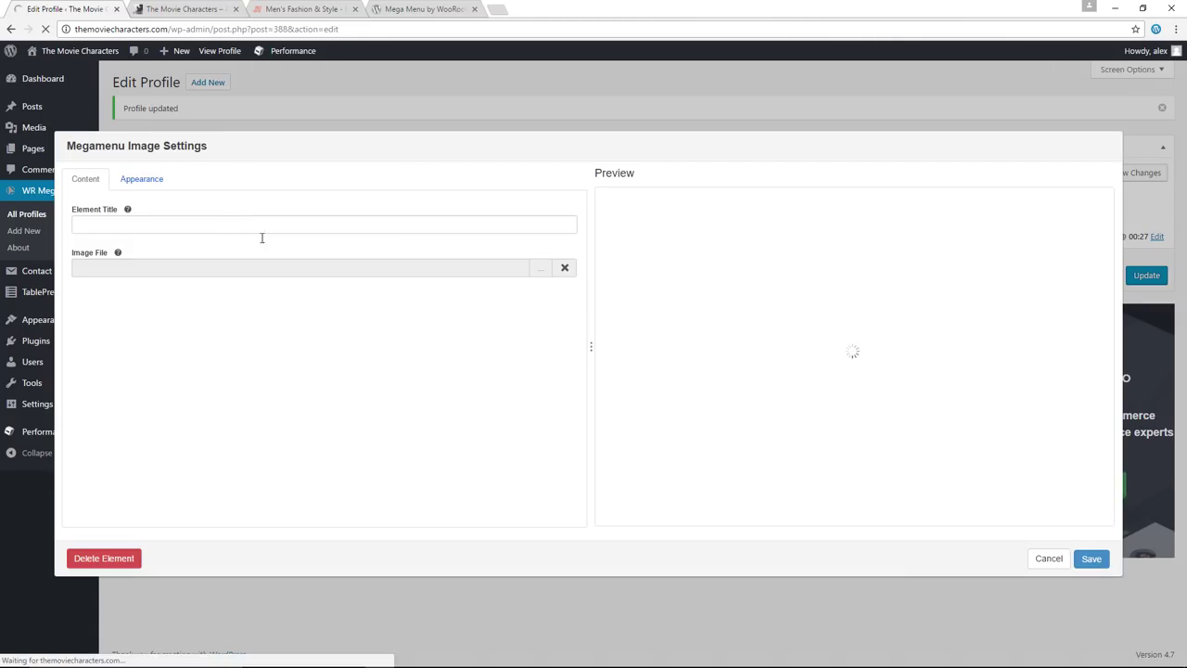
{"action": "left_click", "coordinate": [541, 273]}
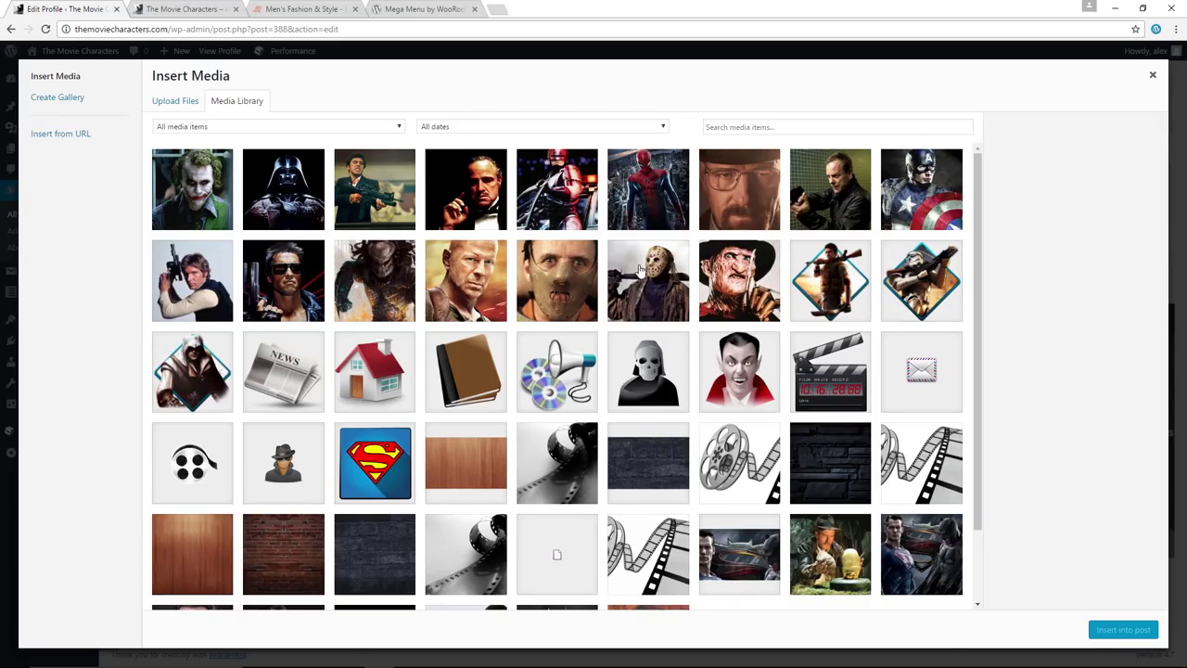
{"action": "left_click", "coordinate": [386, 286]}
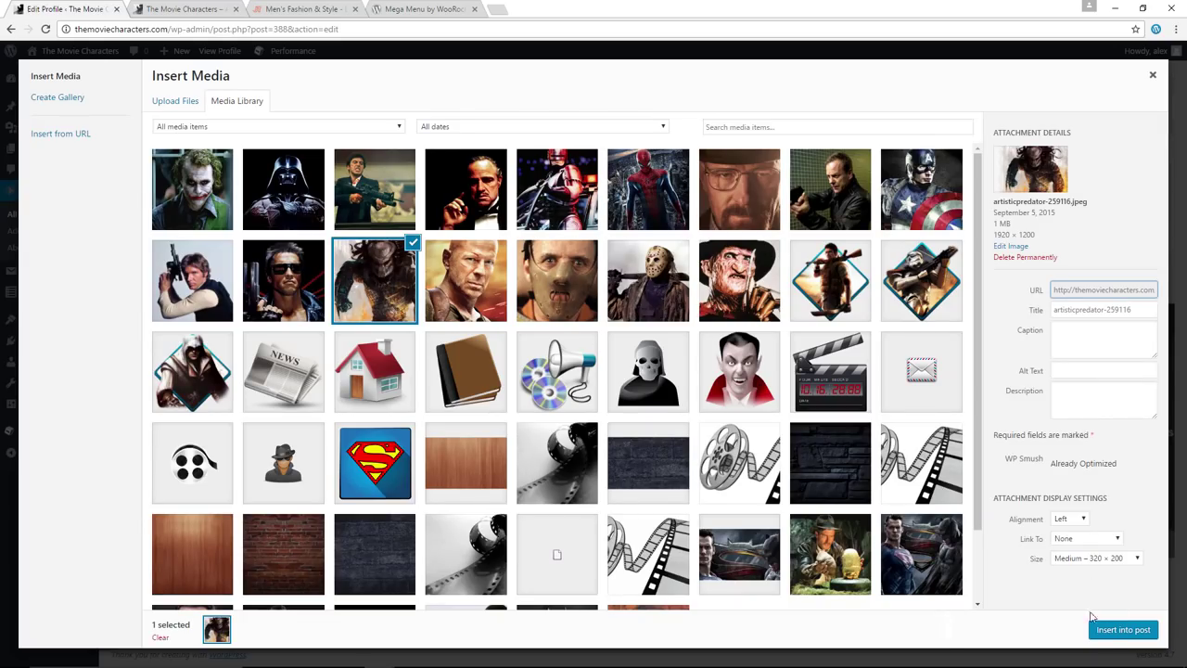
{"action": "left_click", "coordinate": [1121, 631]}
{"action": "left_click", "coordinate": [116, 217]}
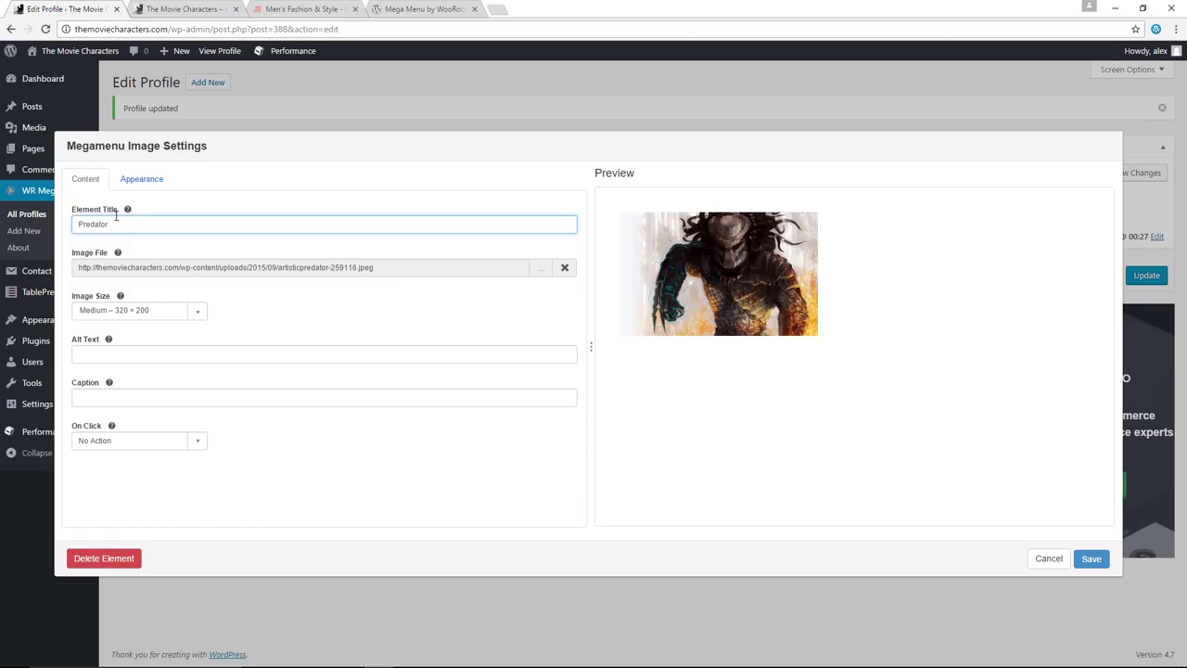
{"action": "left_click", "coordinate": [1092, 558]}
Update the Main Menu profile and check the two-row, three-column Movies mega menu on the reloaded live site.
{"action": "left_click", "coordinate": [1146, 276]}
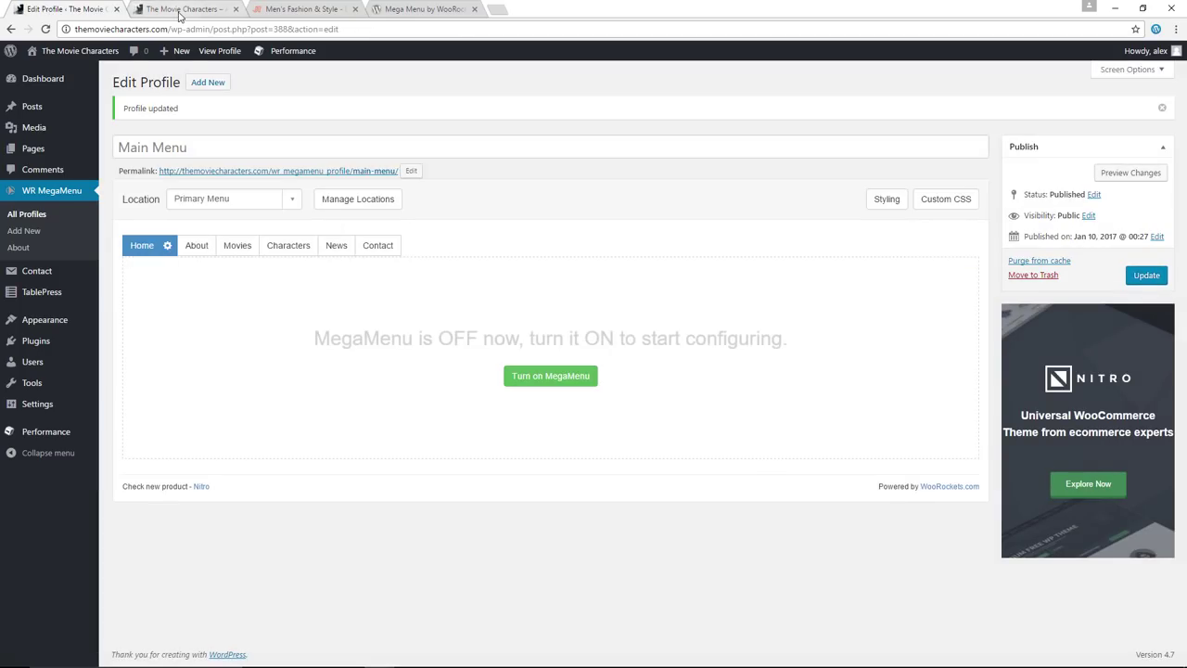
{"action": "left_click", "coordinate": [180, 10]}
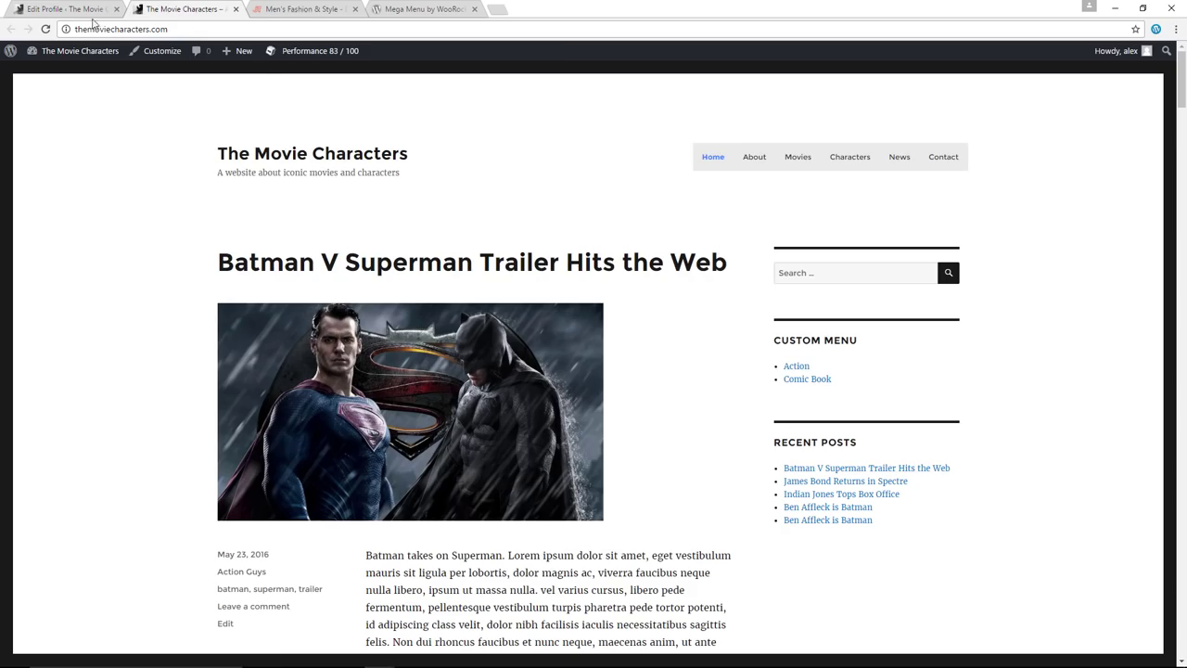
{"action": "left_click", "coordinate": [46, 29]}
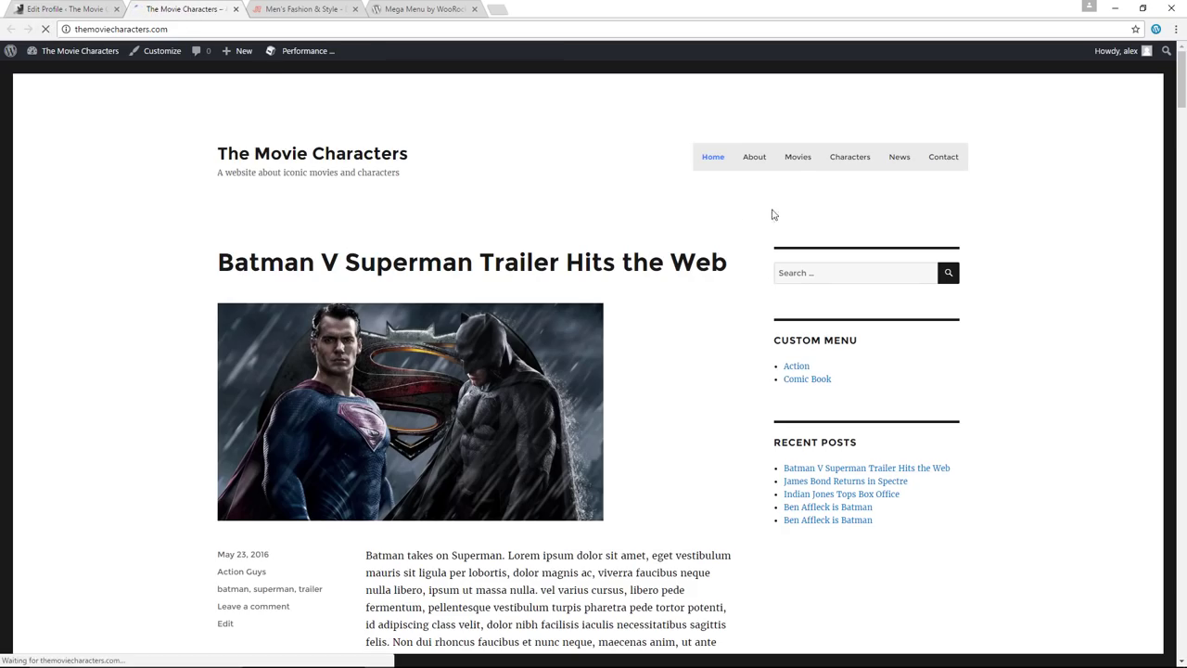
{"action": "mouse_move", "coordinate": [798, 165]}
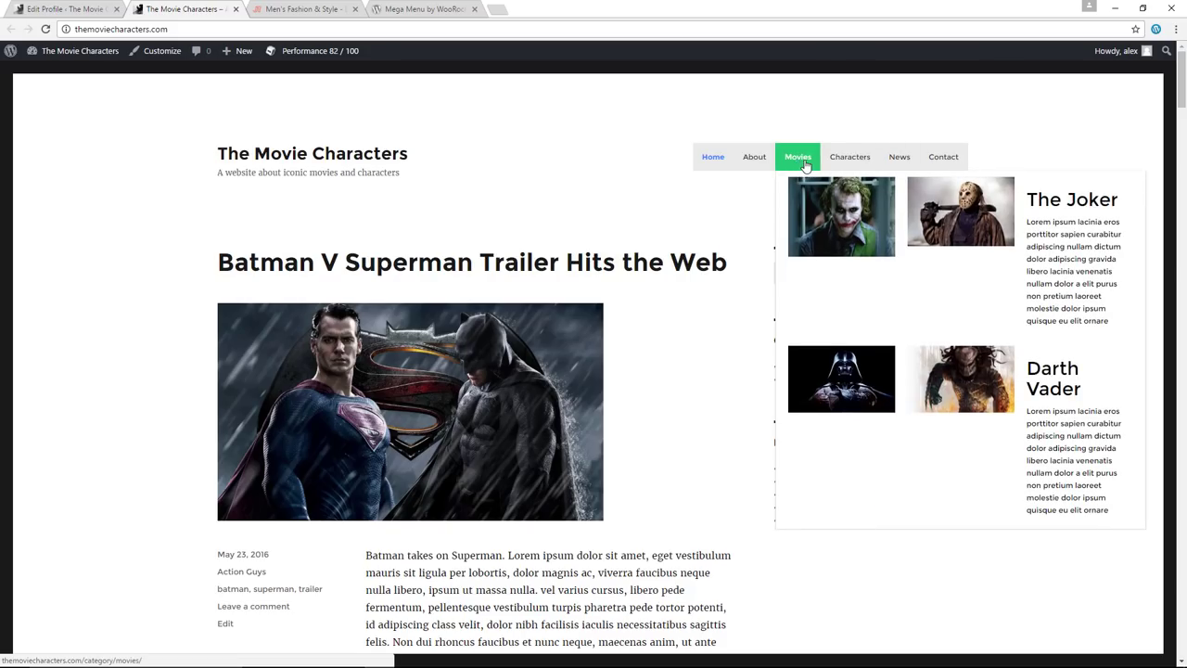
Set the Movies mega menu's container width to Full.
{"action": "left_click", "coordinate": [74, 10]}
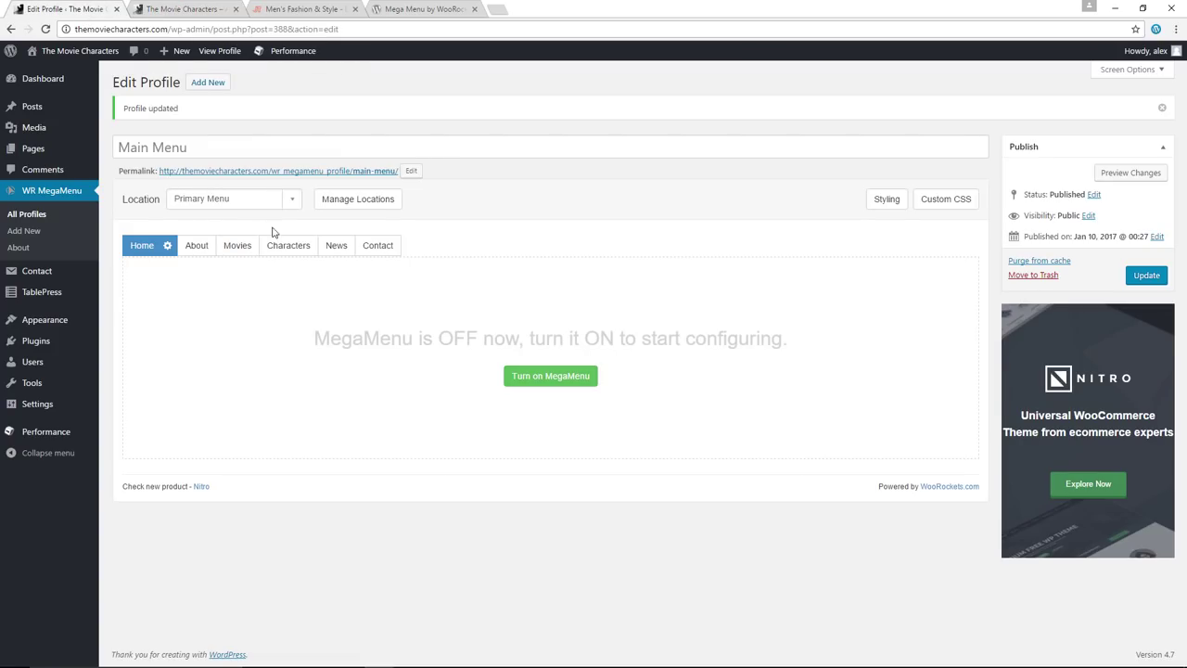
{"action": "left_click", "coordinate": [237, 246]}
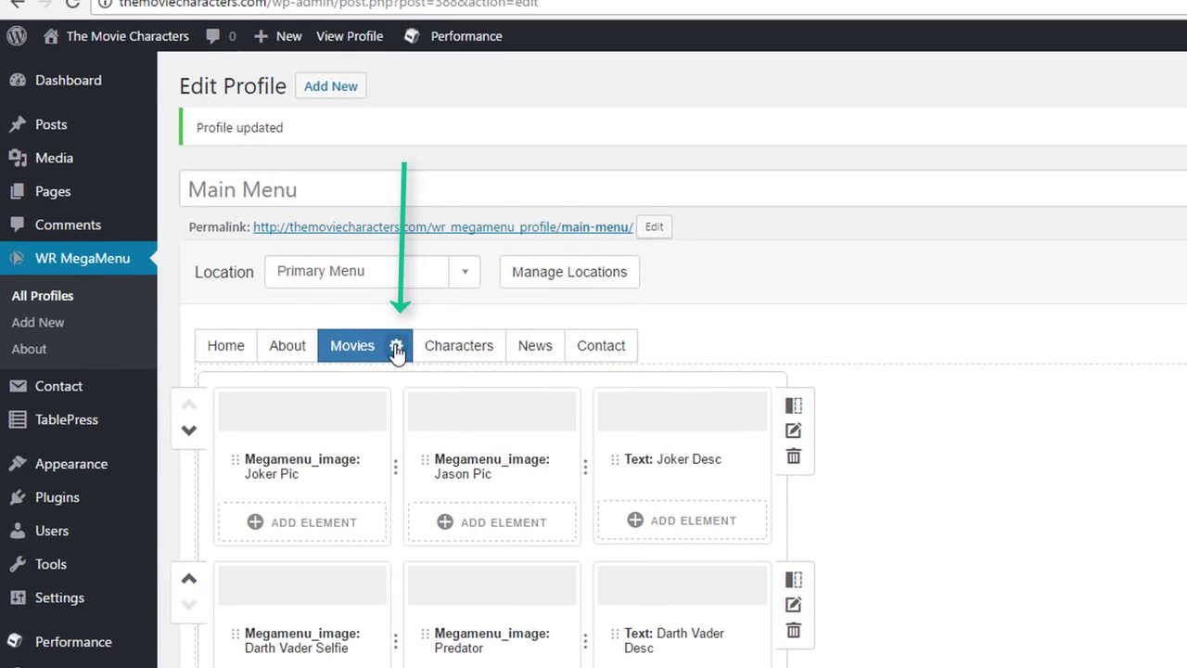
{"action": "left_click", "coordinate": [397, 346]}
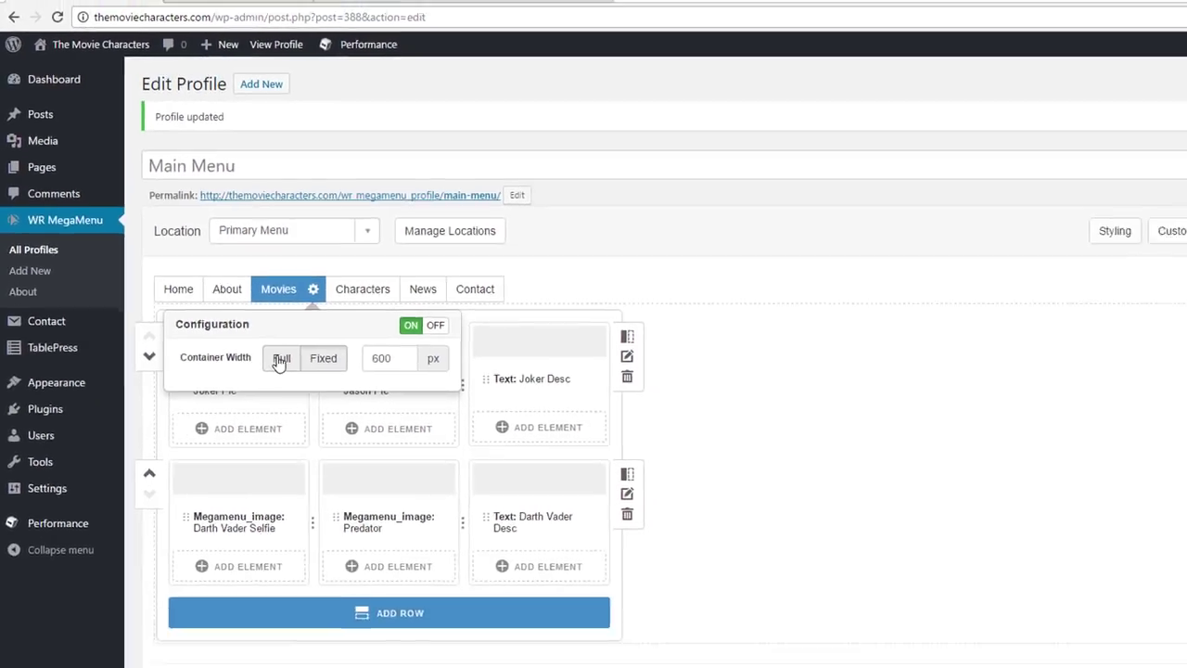
{"action": "left_click", "coordinate": [357, 433]}
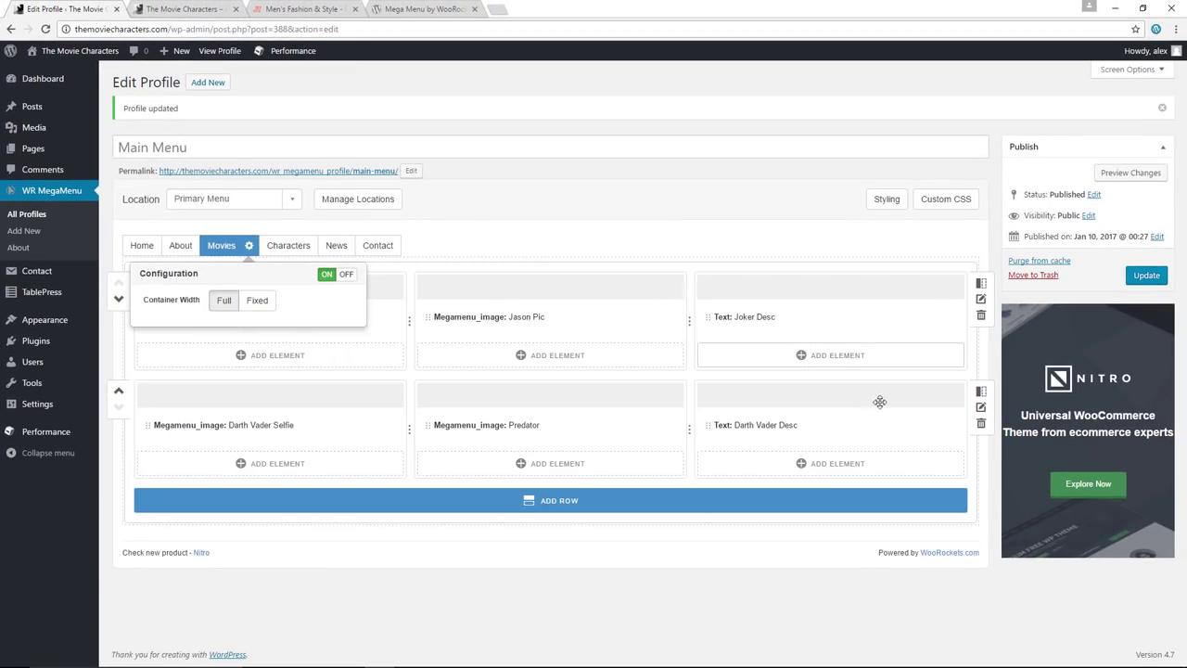
Update the profile and check the full-width Movies mega menu on the reloaded live site.
{"action": "left_click", "coordinate": [1148, 279]}
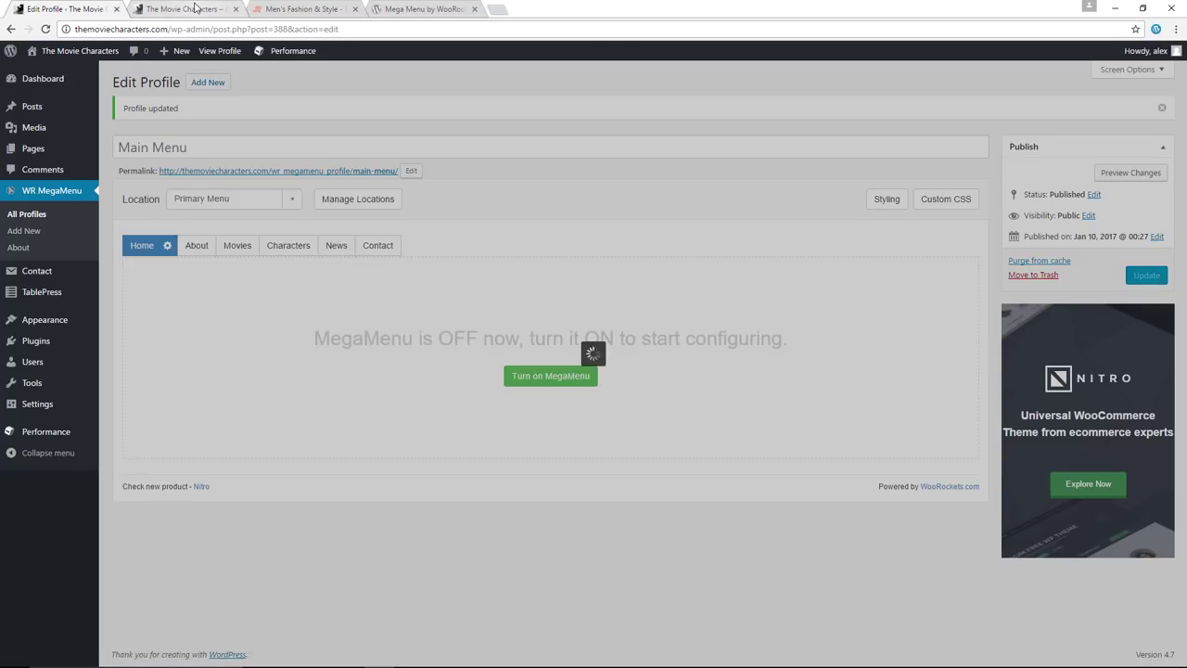
{"action": "left_click", "coordinate": [186, 8]}
{"action": "left_click", "coordinate": [47, 30]}
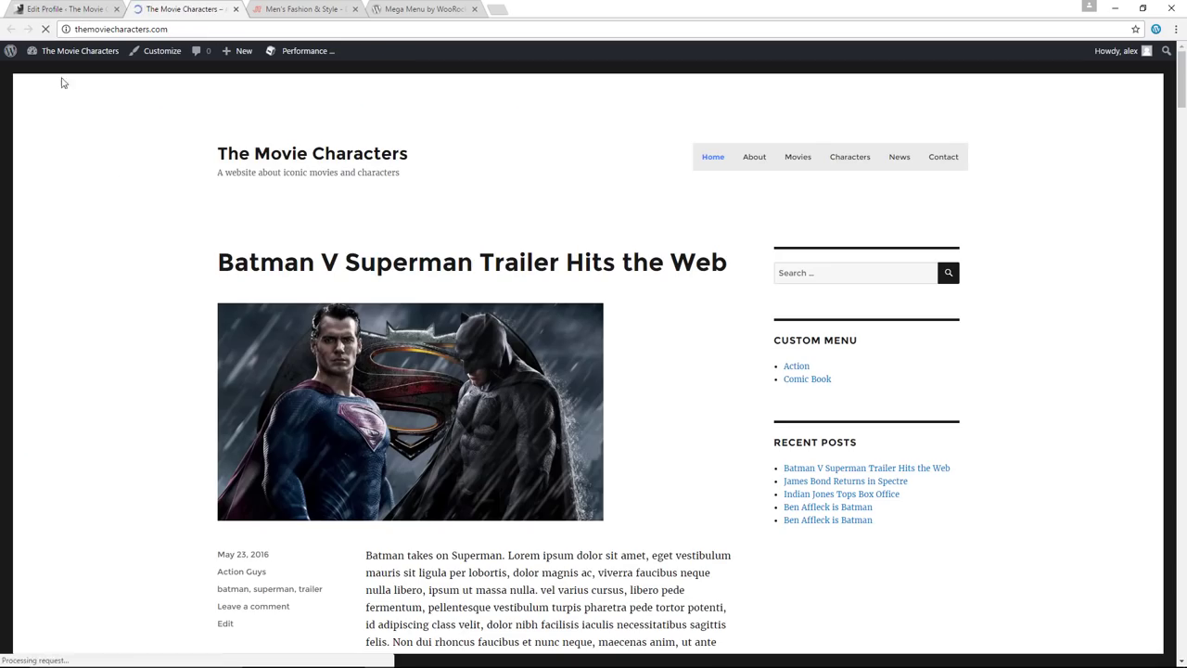
{"action": "mouse_move", "coordinate": [790, 166]}
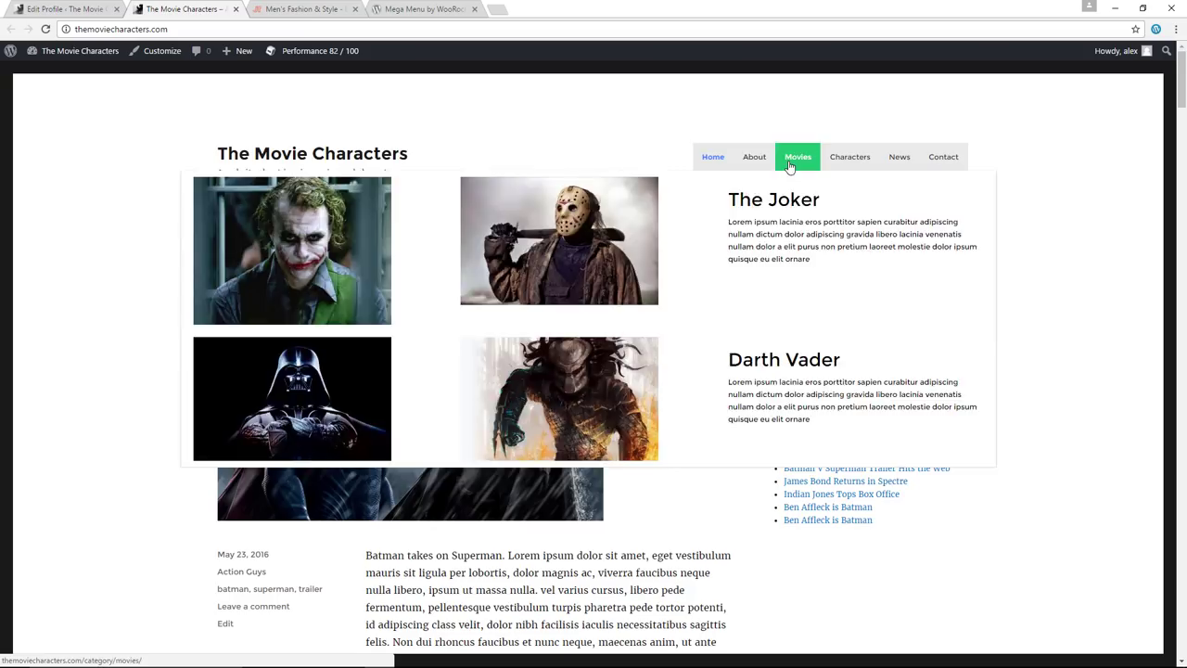
Change the Movies mega menu's container width to Fixed at 980 px.
{"action": "left_click", "coordinate": [83, 9]}
{"action": "left_click", "coordinate": [243, 245]}
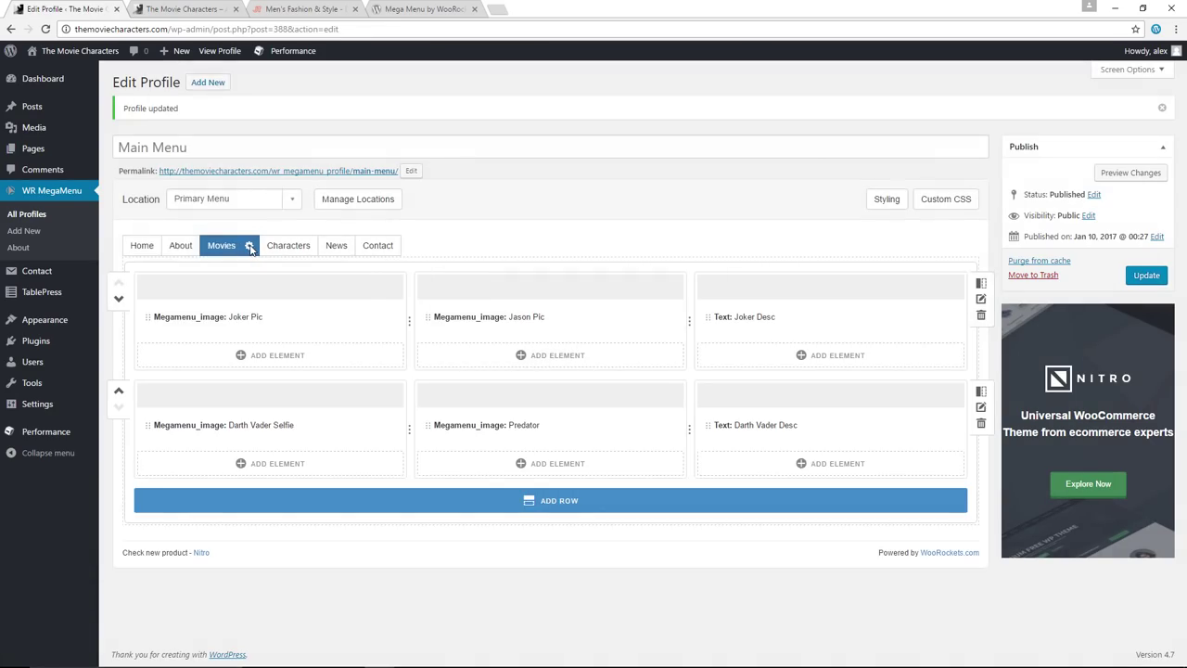
{"action": "left_click", "coordinate": [249, 245]}
{"action": "left_click", "coordinate": [257, 300]}
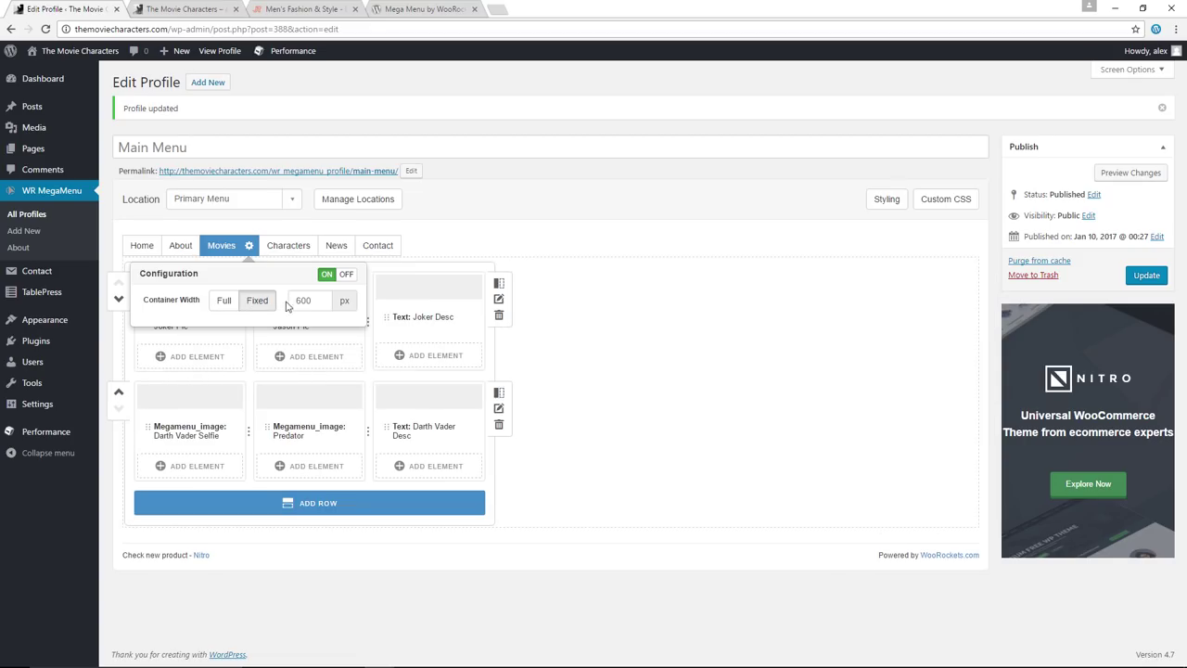
{"action": "left_click_drag", "start_coordinate": [313, 299], "coordinate": [287, 300]}
{"action": "type", "text": "980"}
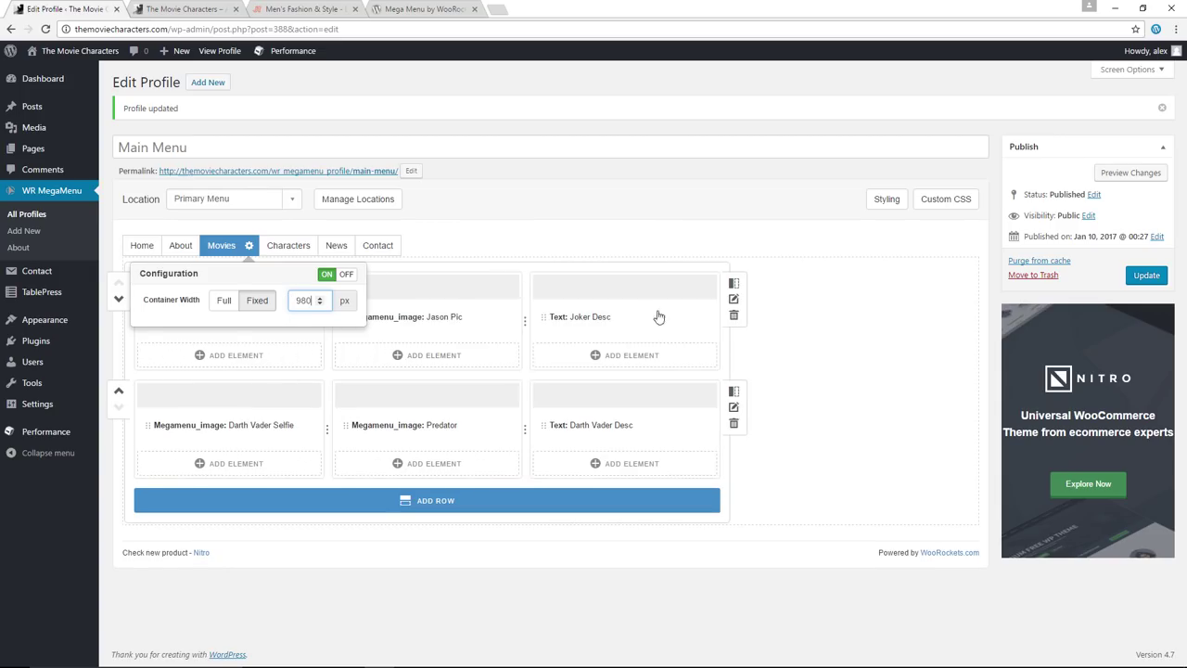
{"action": "left_click", "coordinate": [847, 321]}
Update the profile and reload the live site to check the fixed-width Movies mega menu.
{"action": "left_click", "coordinate": [1147, 276]}
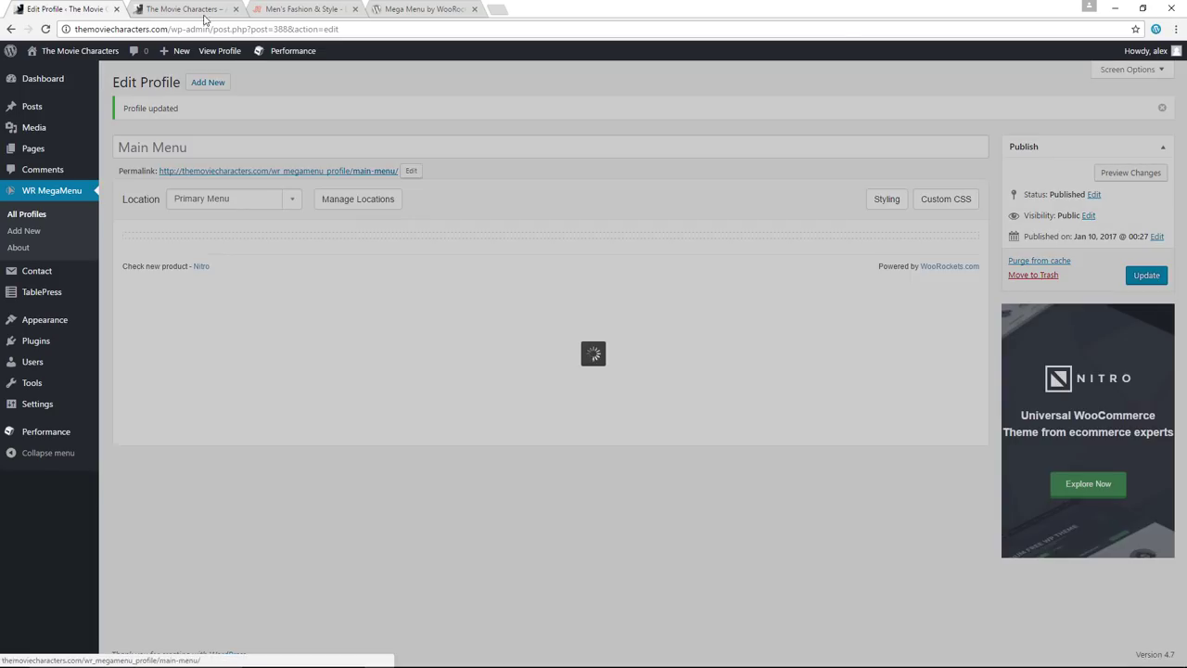
{"action": "left_click", "coordinate": [207, 11]}
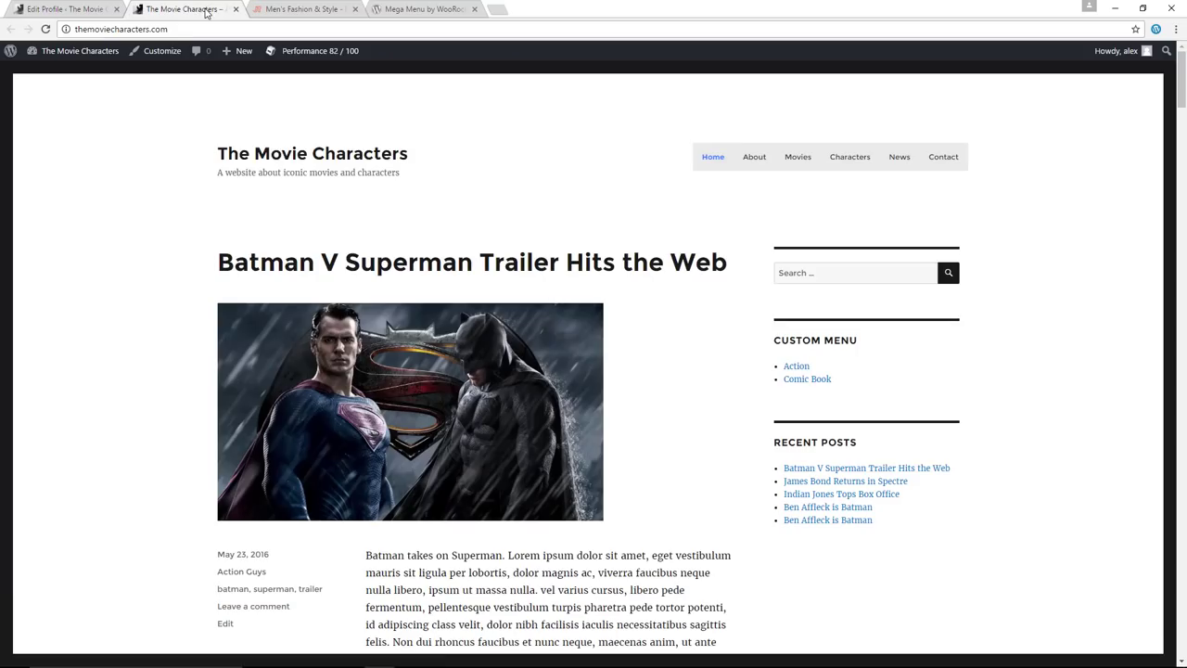
{"action": "left_click", "coordinate": [46, 30]}
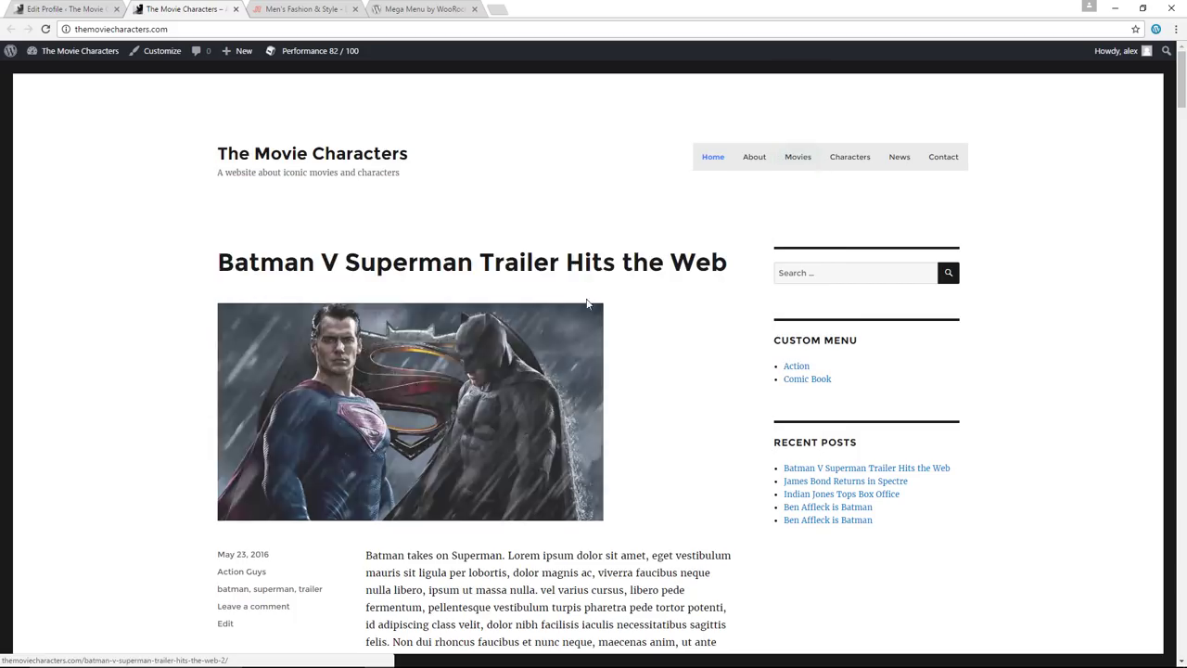
{"action": "left_click", "coordinate": [92, 11]}
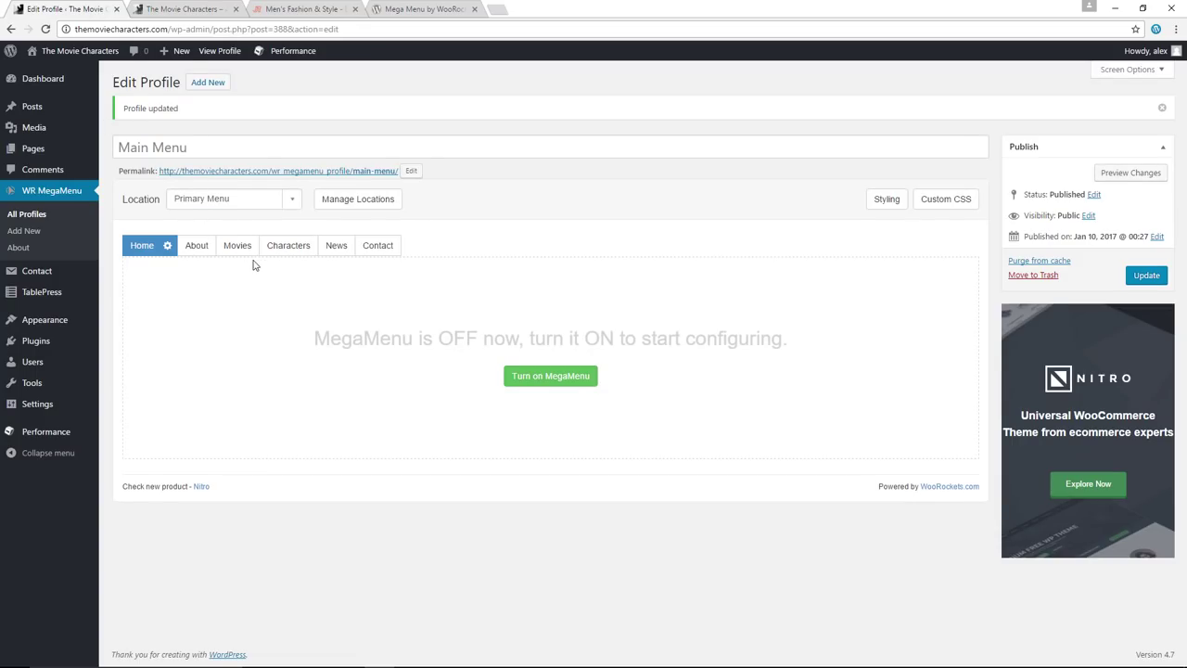
{"action": "left_click", "coordinate": [174, 10]}
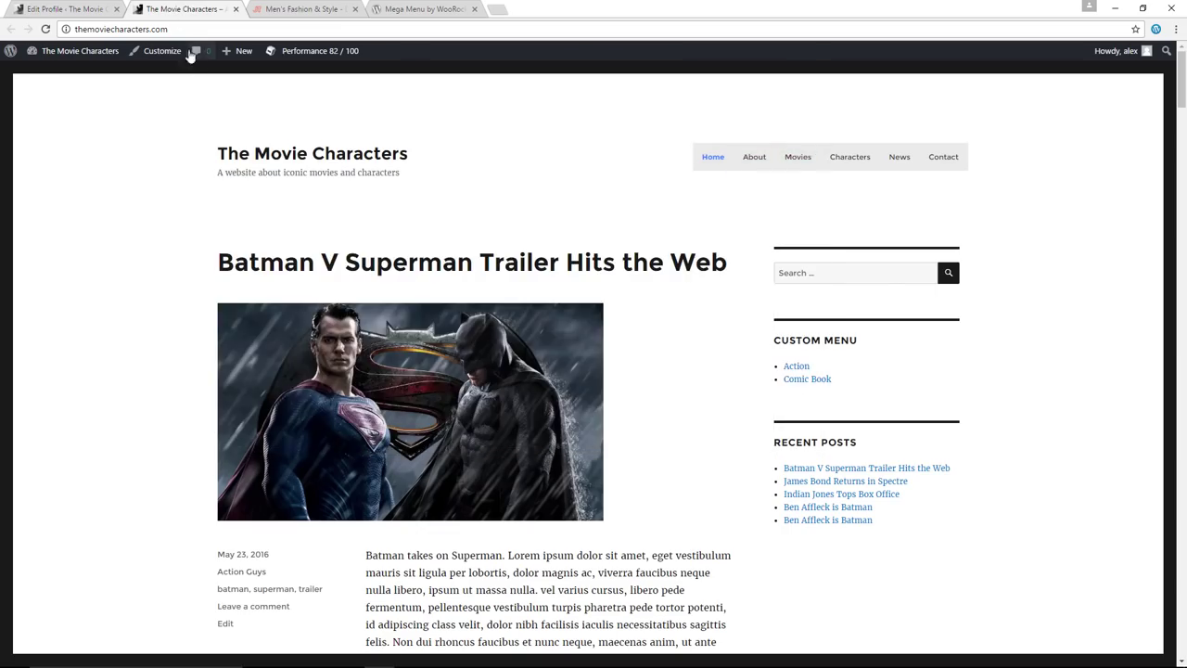
Try the Rounded, Circle and Thumbnail container styles on the Movies menu's Joker Pic image element.
{"action": "left_click", "coordinate": [75, 16]}
{"action": "left_click", "coordinate": [232, 253]}
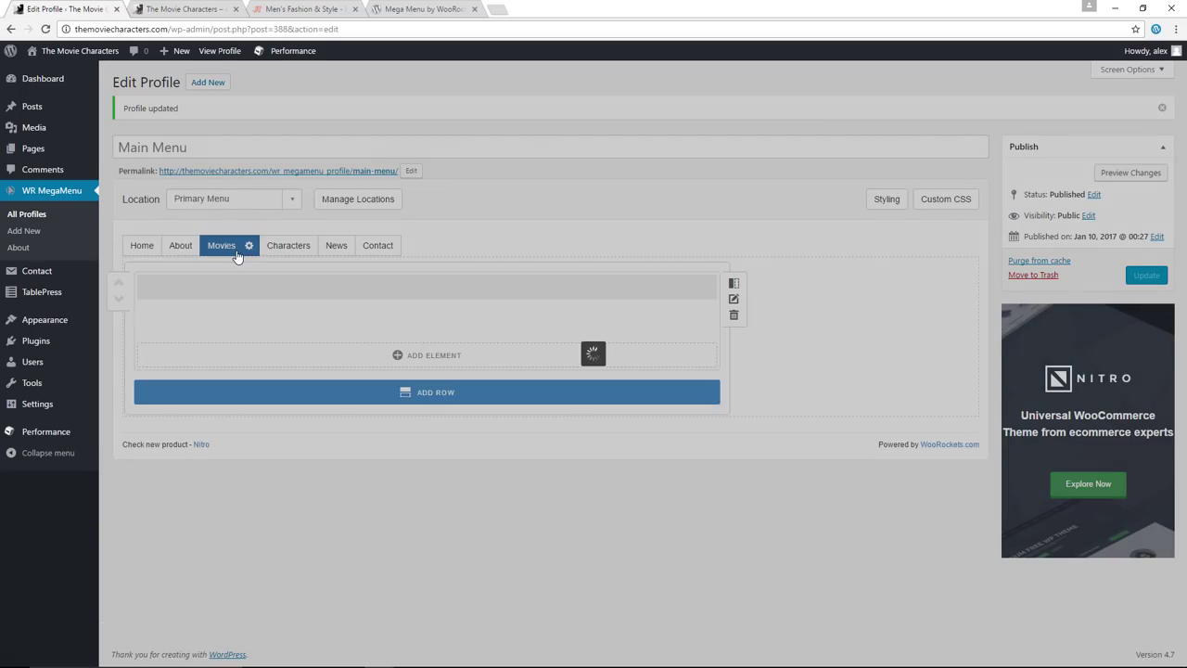
{"action": "mouse_move", "coordinate": [246, 320]}
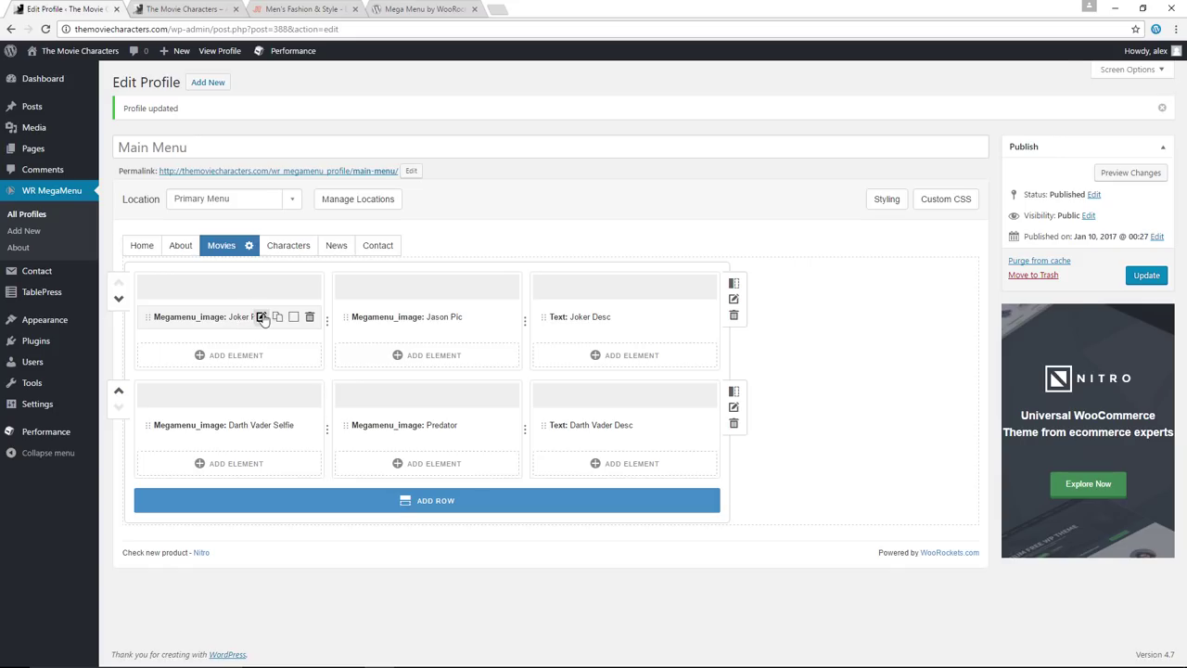
{"action": "left_click", "coordinate": [262, 318]}
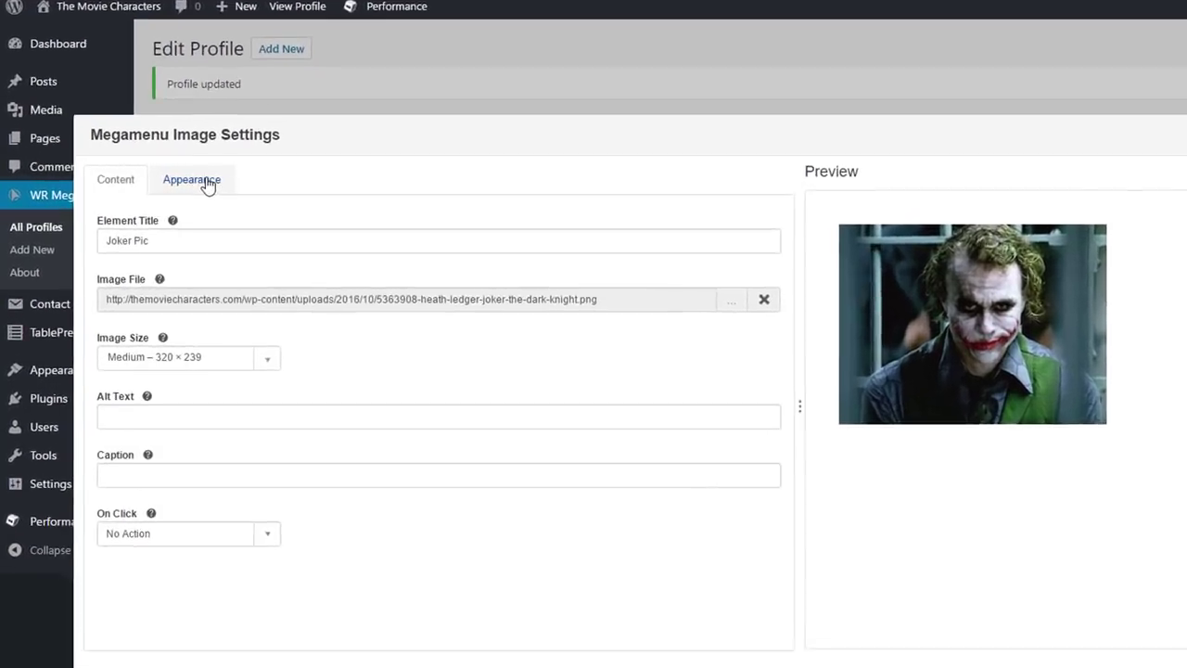
{"action": "left_click", "coordinate": [153, 185]}
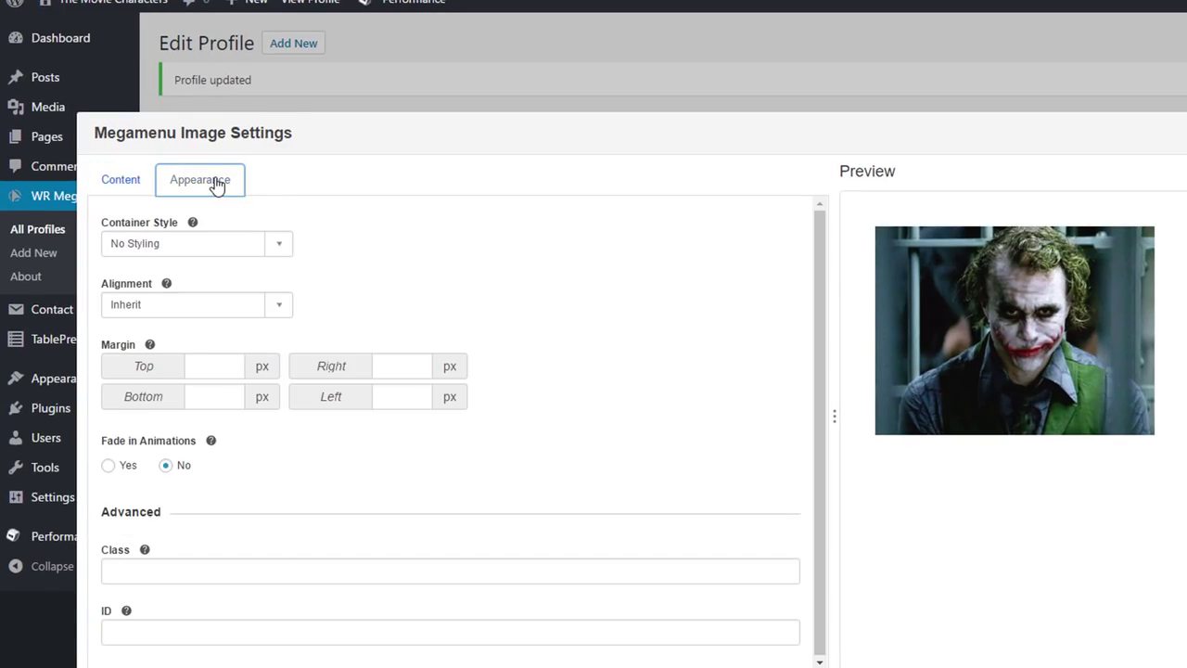
{"action": "left_click", "coordinate": [279, 244]}
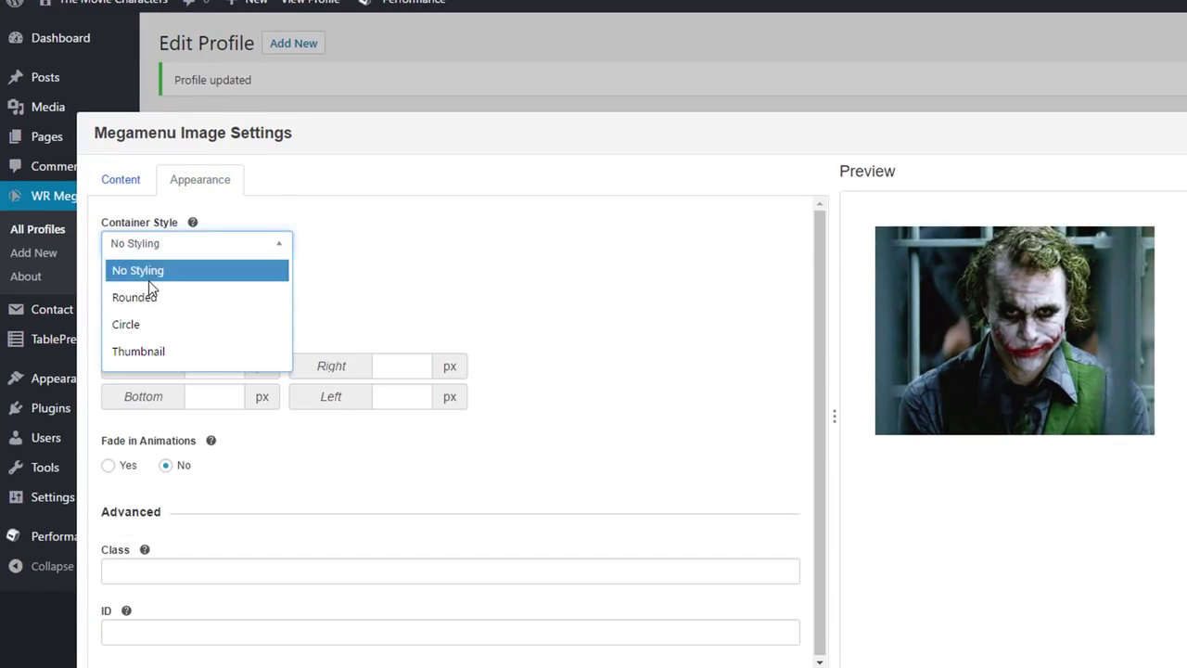
{"action": "left_click", "coordinate": [158, 302]}
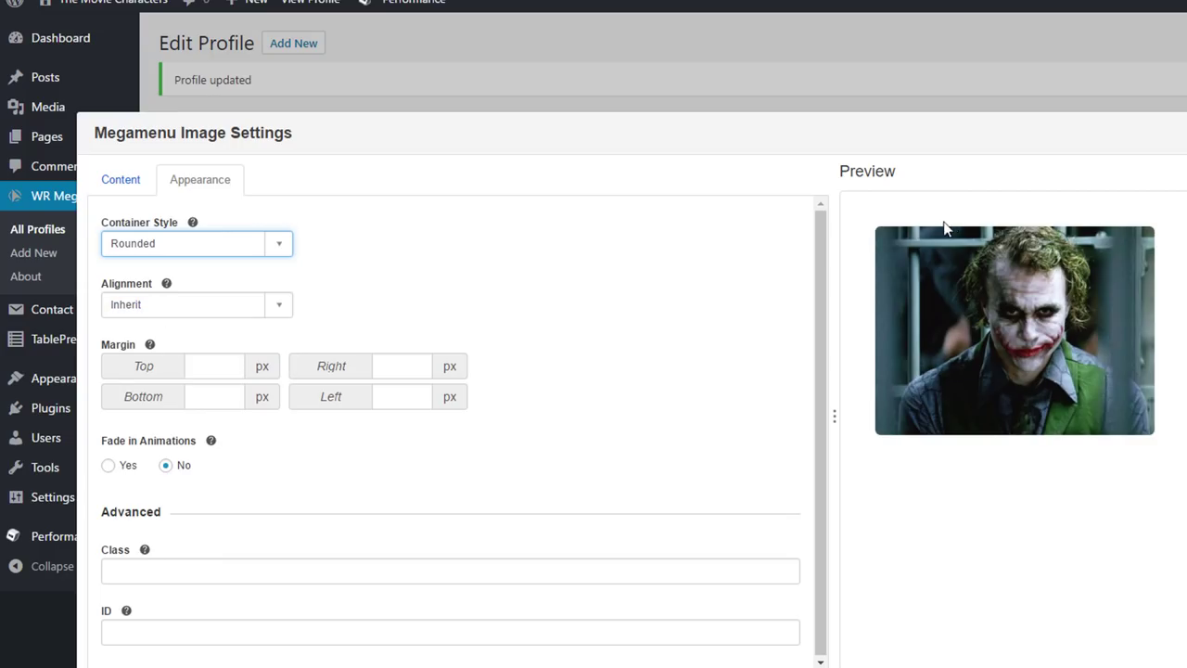
{"action": "left_click", "coordinate": [281, 246]}
{"action": "left_click", "coordinate": [153, 321]}
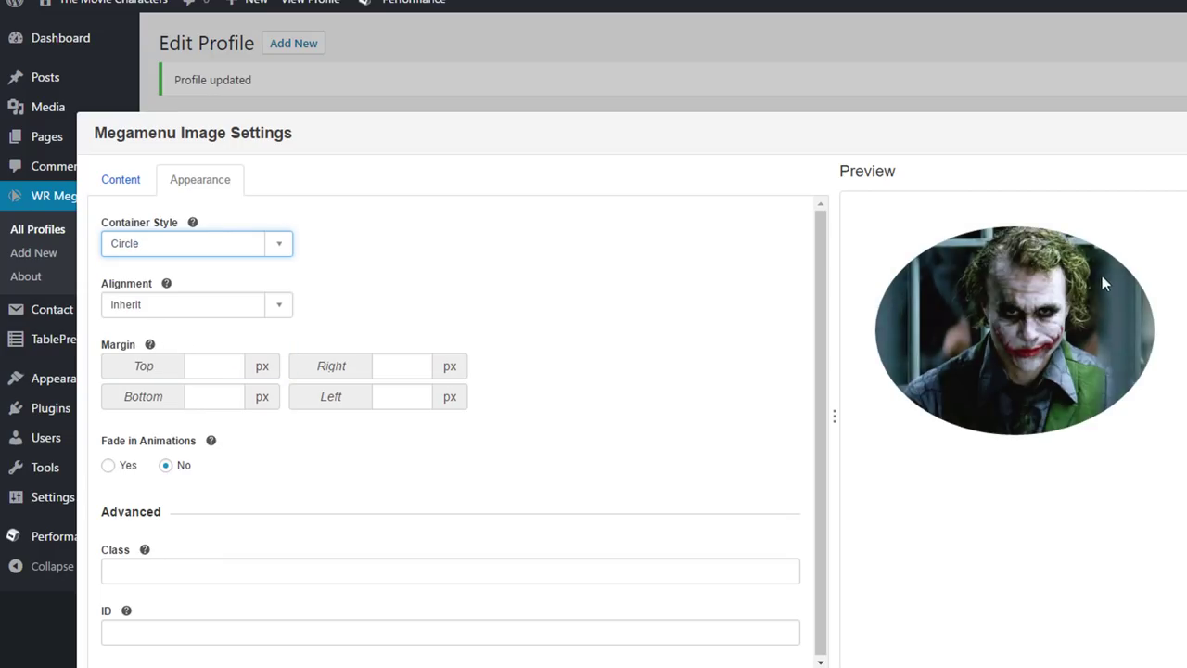
{"action": "left_click", "coordinate": [276, 258]}
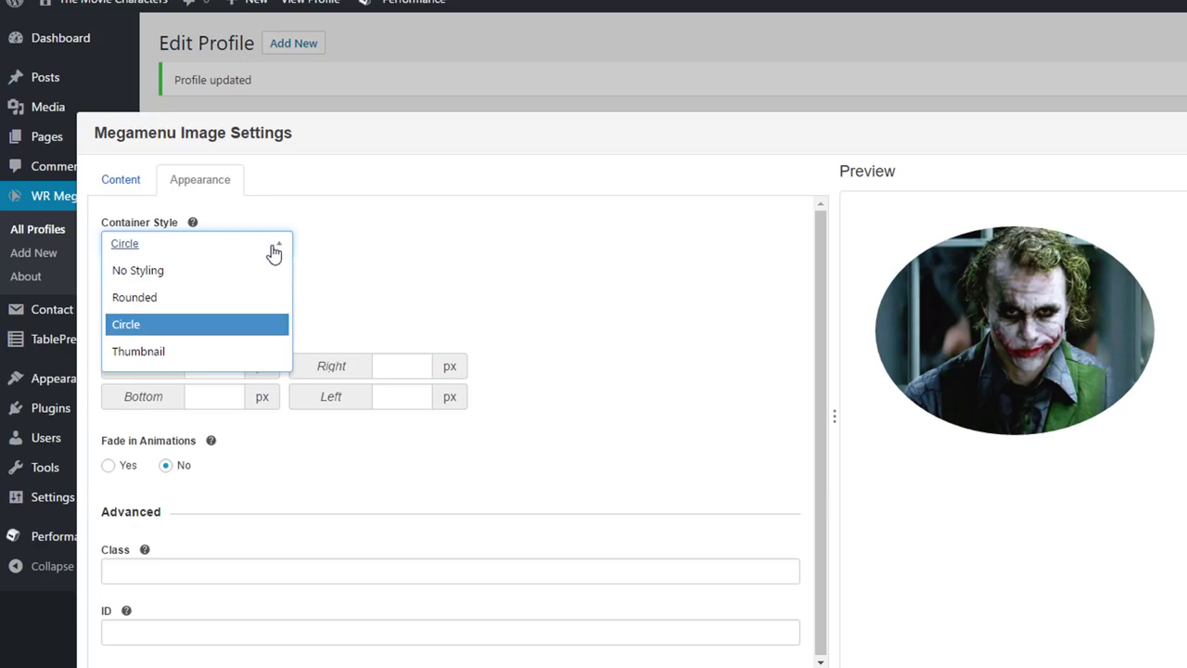
{"action": "left_click", "coordinate": [160, 354]}
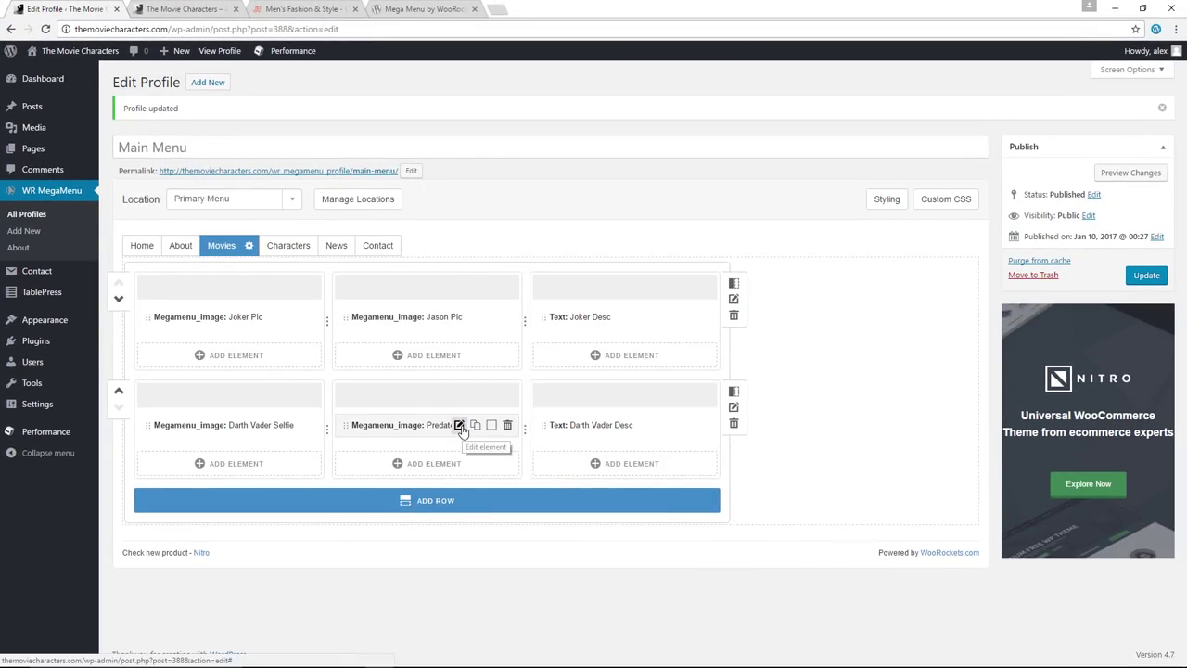
Set the Movies menu's Predator image element to the Circle container style and save the element.
{"action": "left_click", "coordinate": [458, 425]}
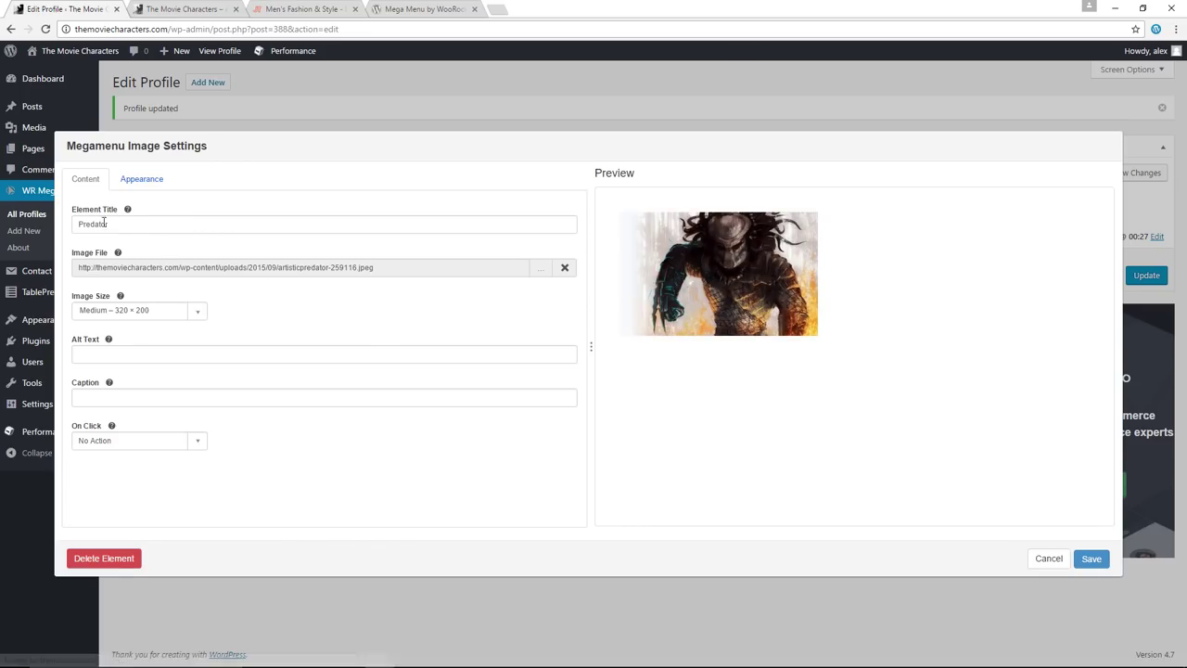
{"action": "left_click", "coordinate": [144, 180]}
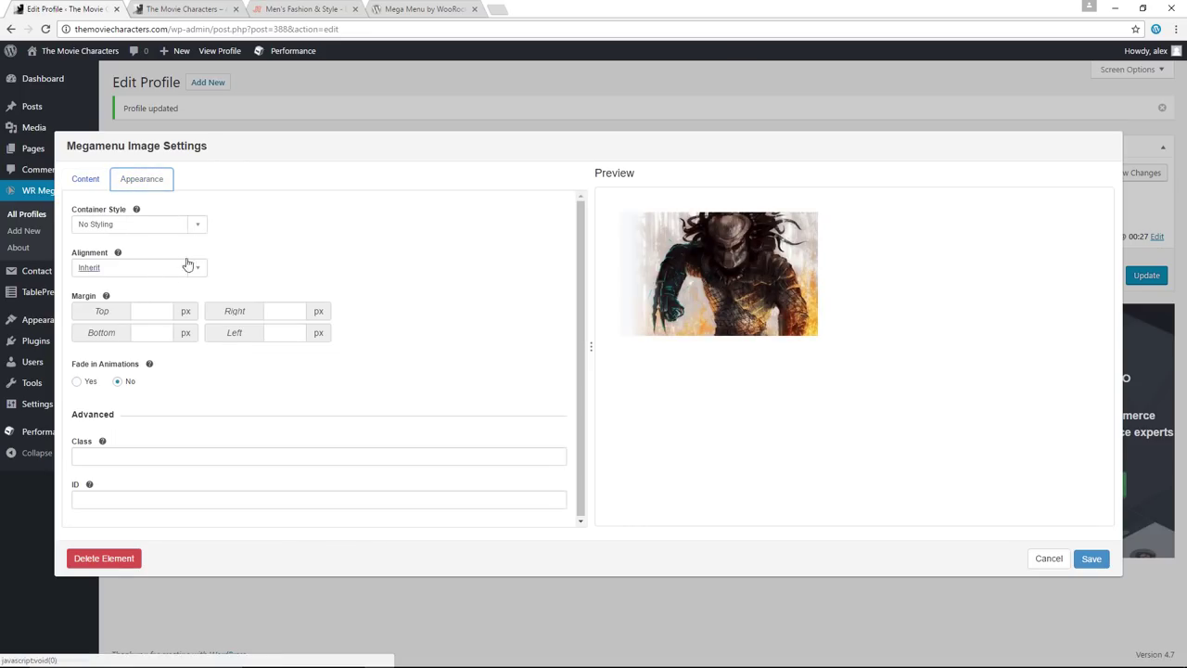
{"action": "left_click", "coordinate": [192, 227]}
{"action": "left_click", "coordinate": [108, 281]}
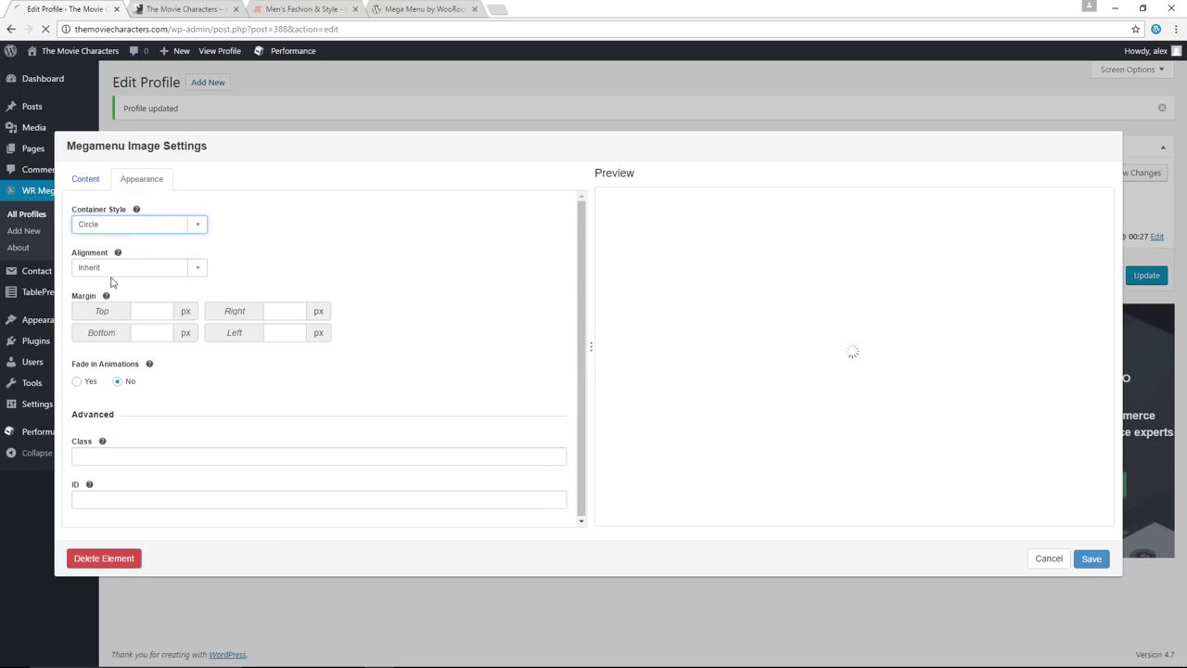
{"action": "left_click", "coordinate": [1090, 560]}
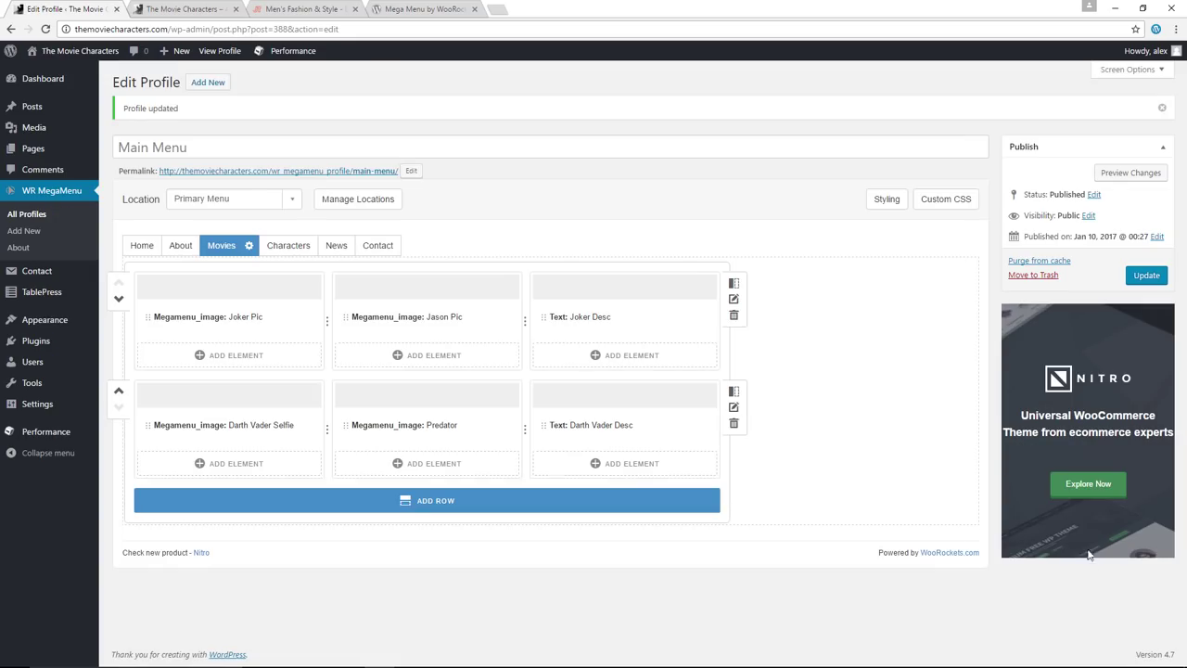
Update the profile and check the Movies mega menu's restyled images on the reloaded live site.
{"action": "left_click", "coordinate": [1146, 275]}
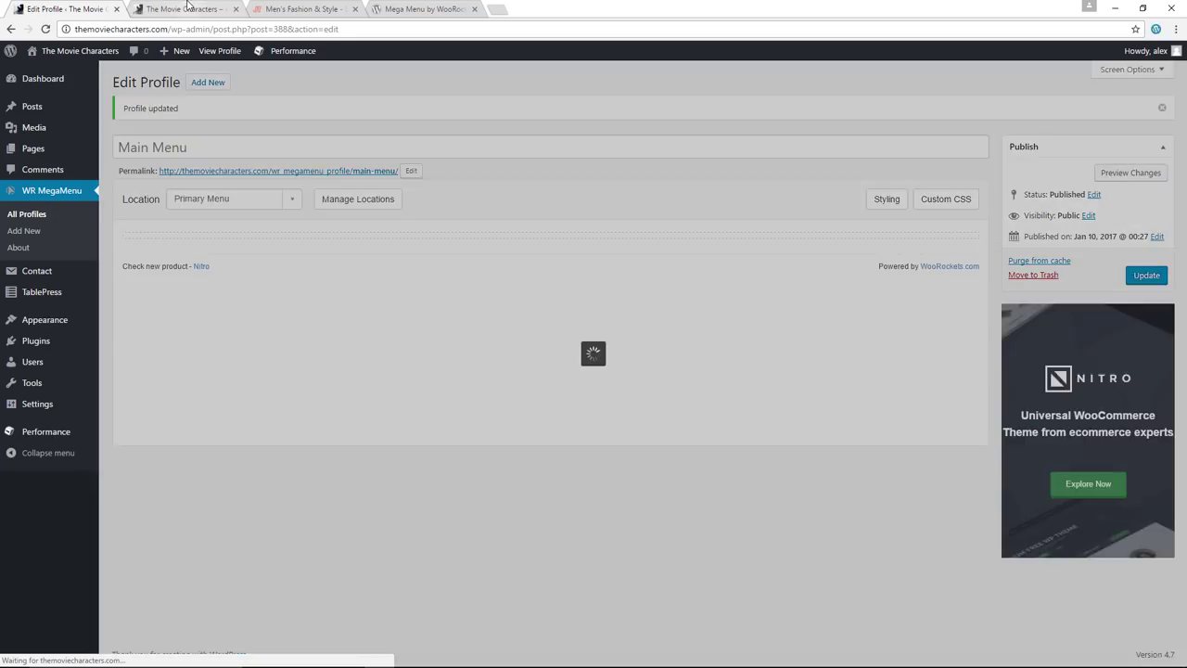
{"action": "left_click", "coordinate": [186, 7]}
{"action": "left_click", "coordinate": [46, 31]}
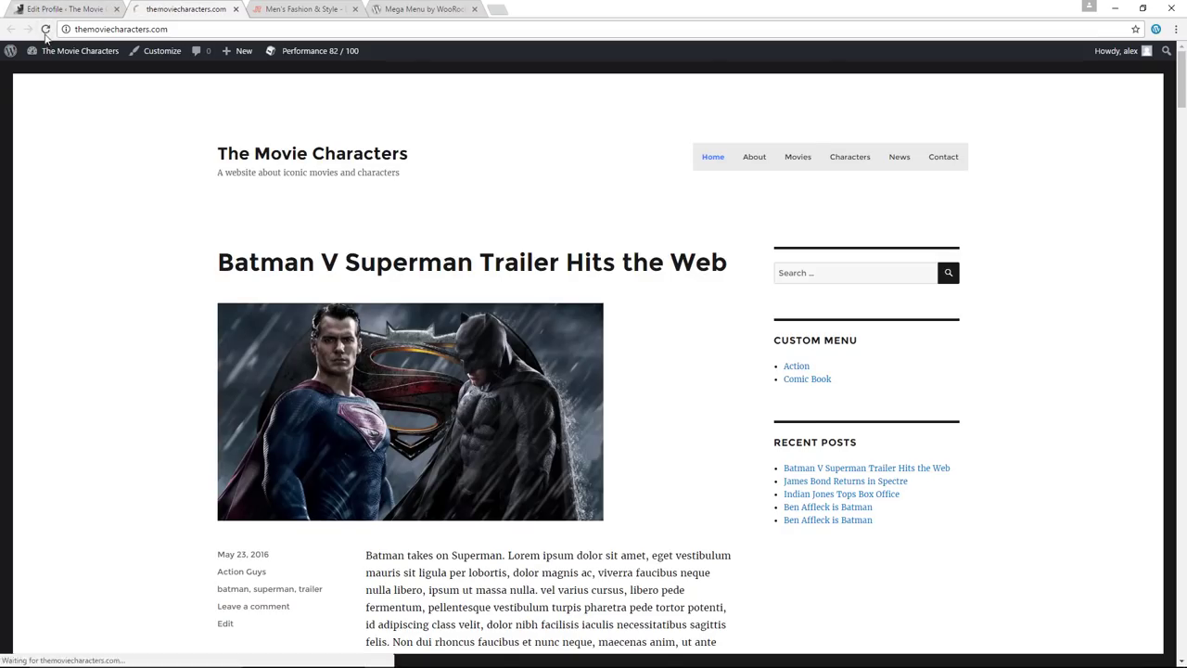
{"action": "mouse_move", "coordinate": [798, 157]}
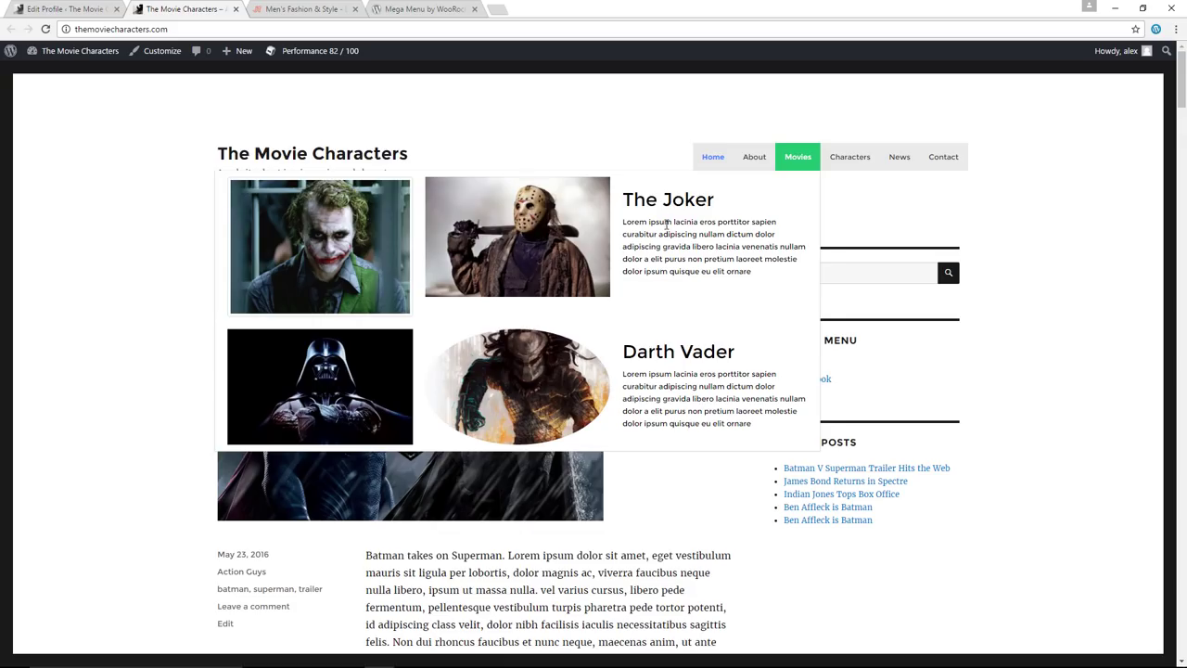
In the profile's Movies menu, set the Joker Pic image's On Click action to the Category link for Action.
{"action": "left_click", "coordinate": [88, 8]}
{"action": "left_click", "coordinate": [236, 247]}
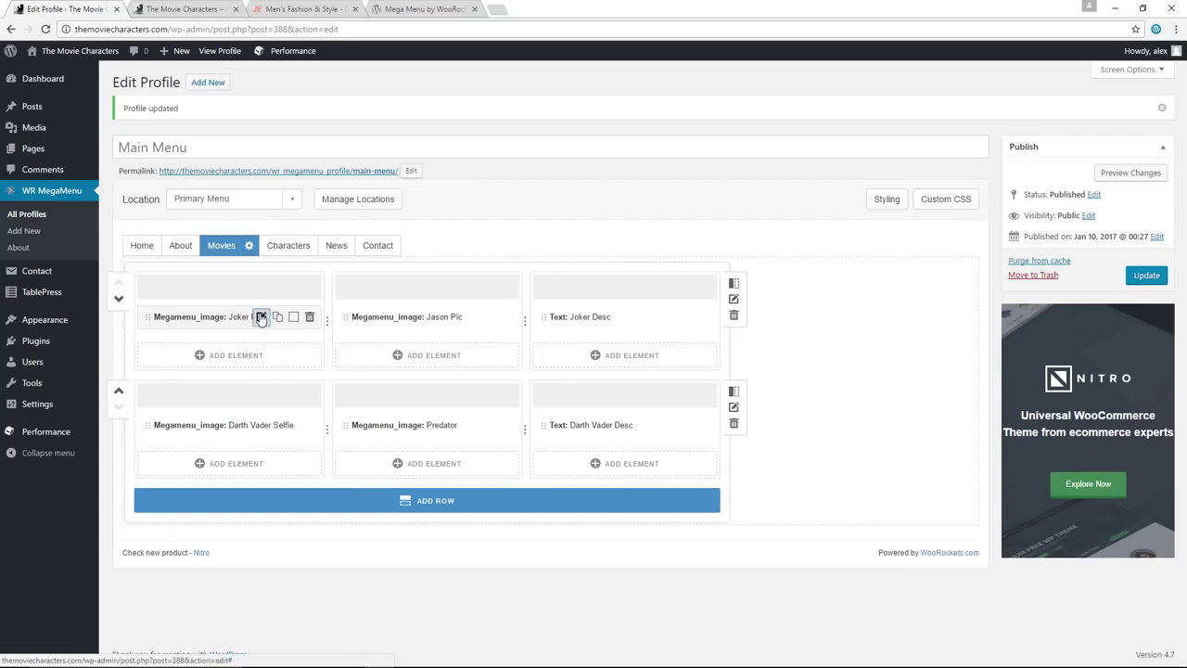
{"action": "left_click", "coordinate": [260, 317]}
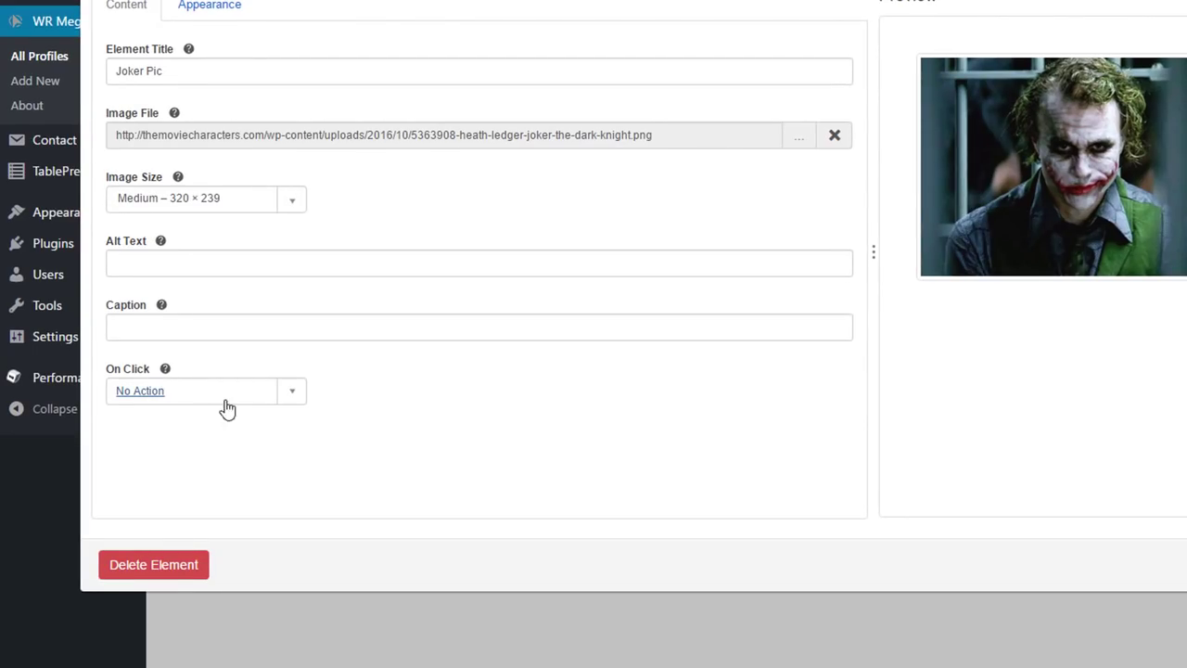
{"action": "left_click", "coordinate": [287, 401]}
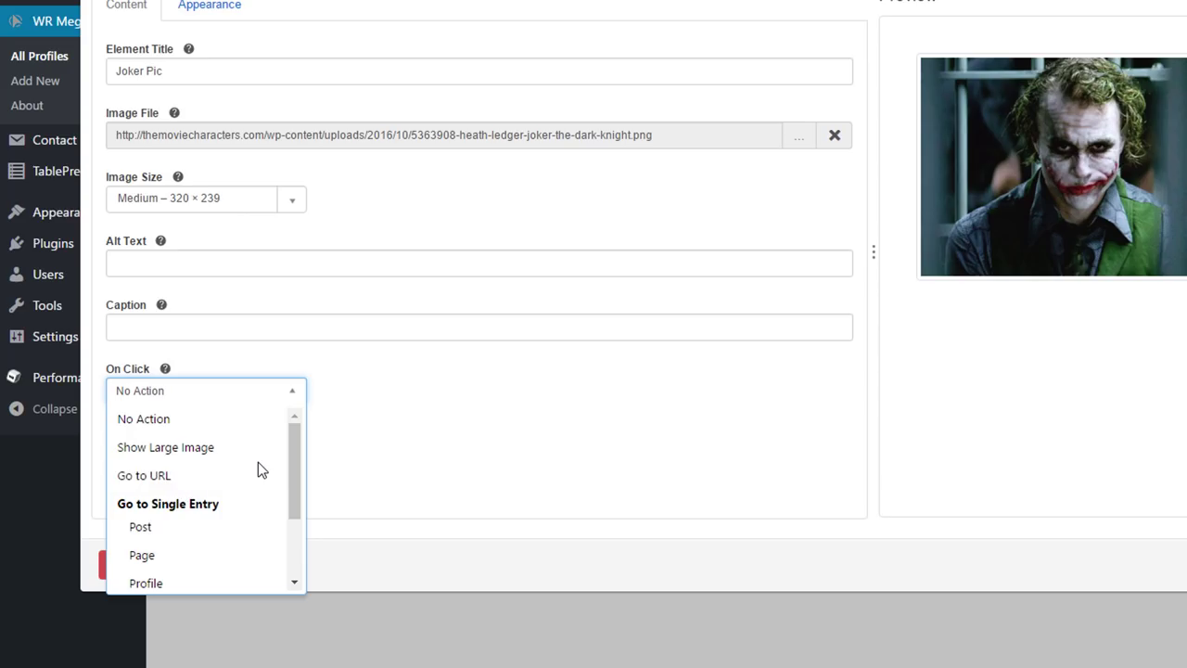
{"action": "scroll", "coordinate": [258, 461], "scroll_direction": "down", "scroll_amount": 2}
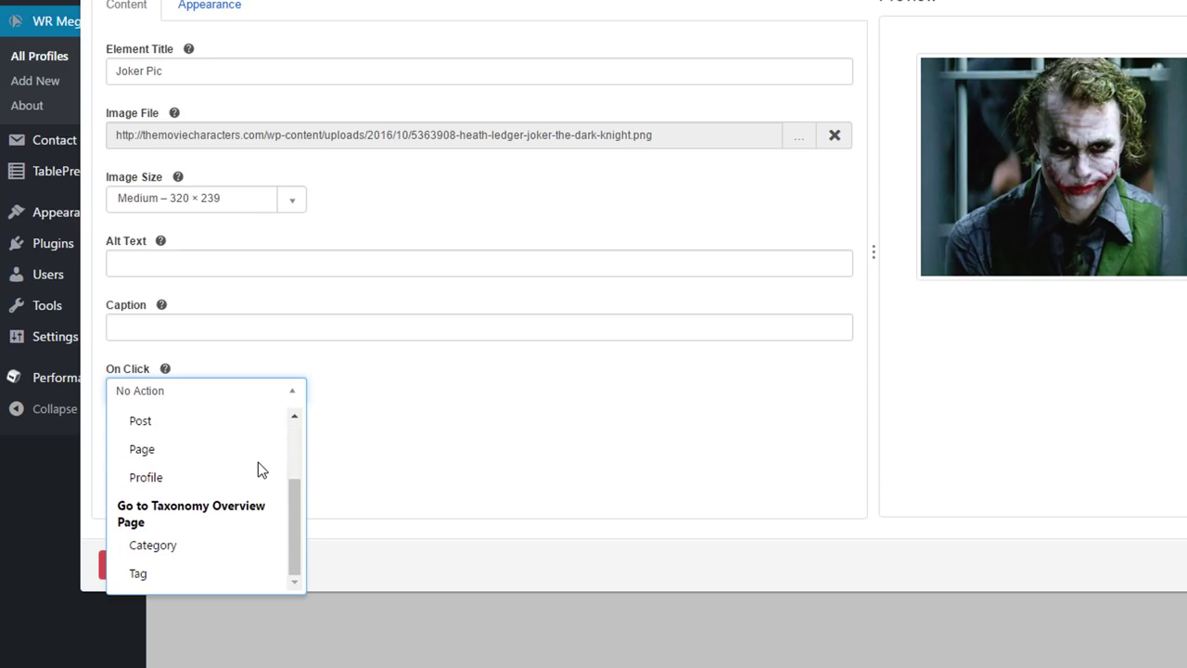
{"action": "left_click", "coordinate": [184, 545]}
{"action": "scroll", "coordinate": [312, 417], "scroll_direction": "down", "scroll_amount": 1}
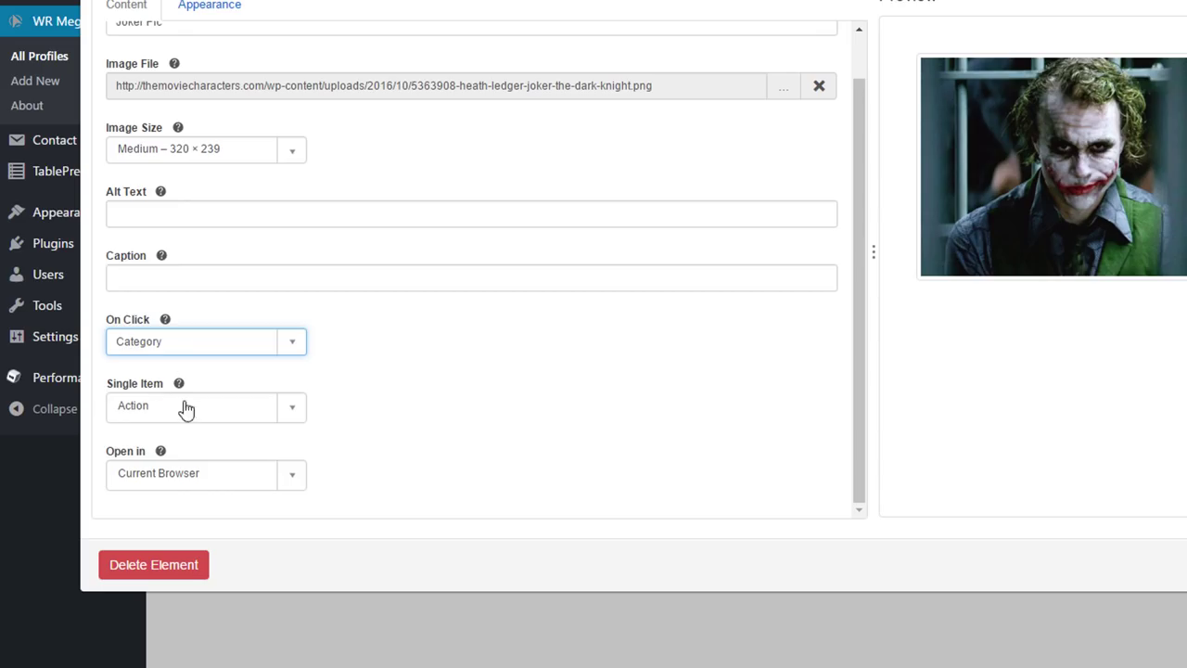
Make the Joker Pic image's link open in a New Tab and save the element.
{"action": "left_click", "coordinate": [296, 478]}
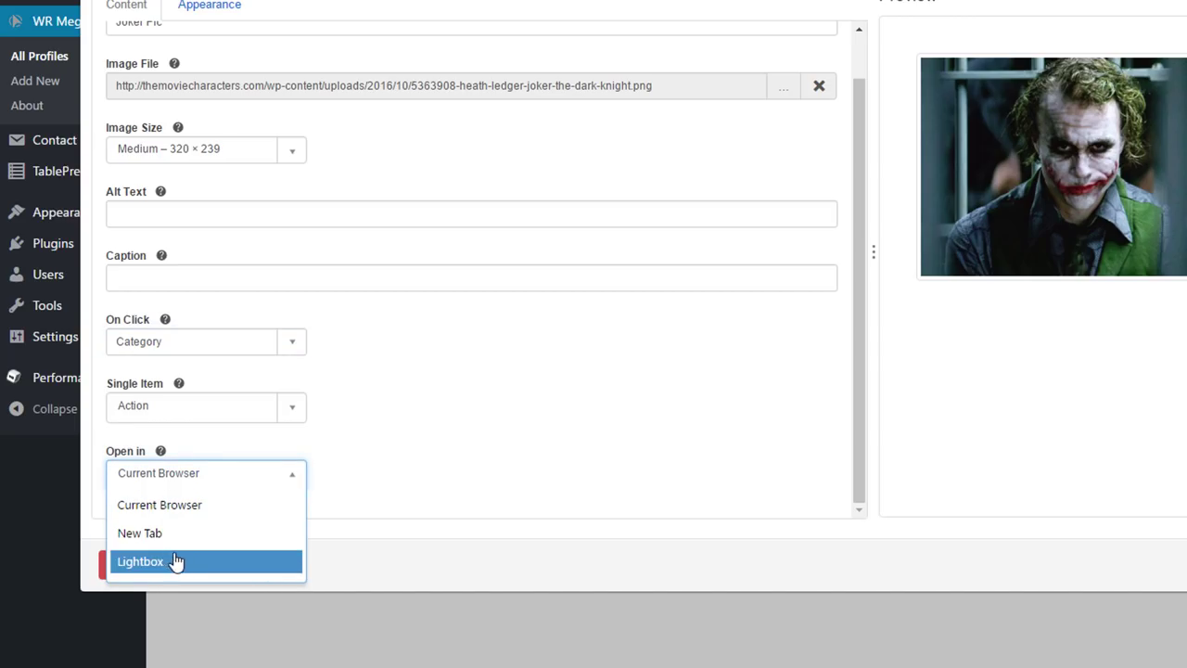
{"action": "left_click", "coordinate": [168, 535]}
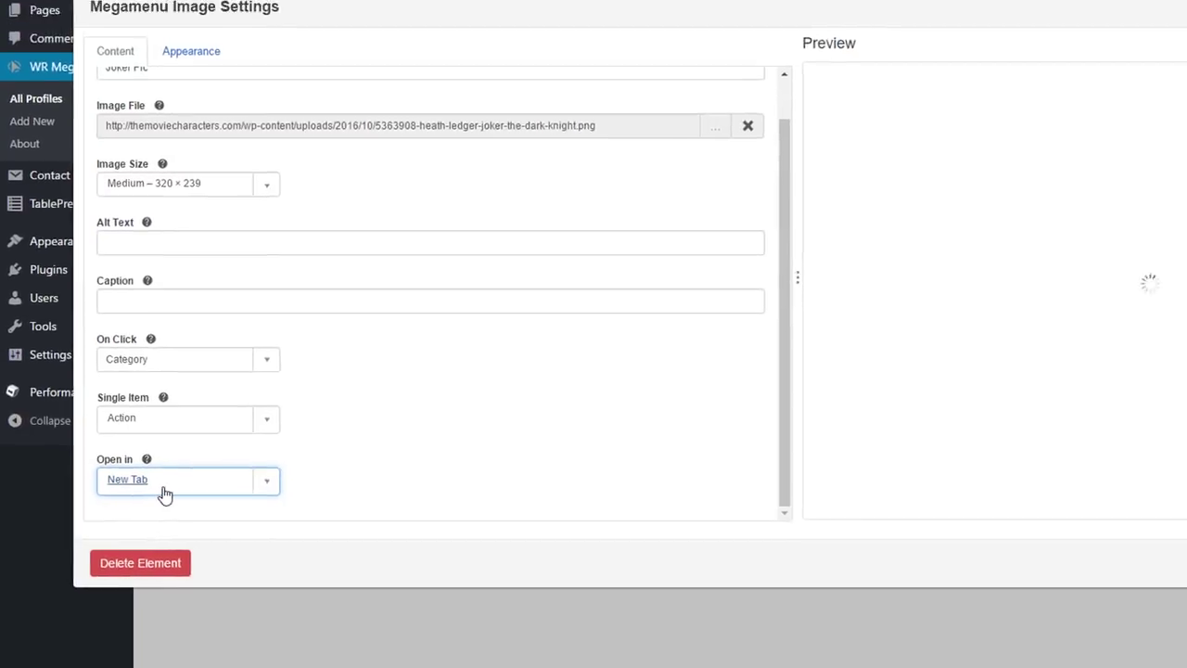
{"action": "left_click", "coordinate": [1088, 485]}
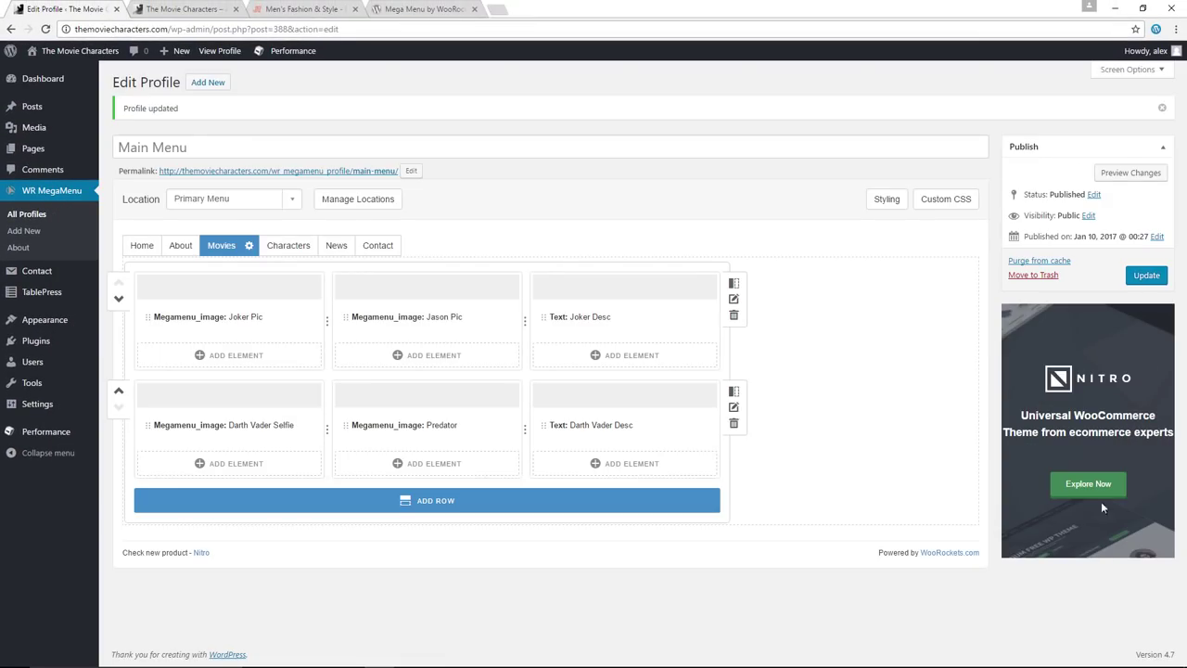
Update the profile, reload the live site and display the Movies mega menu with the linked Joker image.
{"action": "left_click", "coordinate": [1162, 277]}
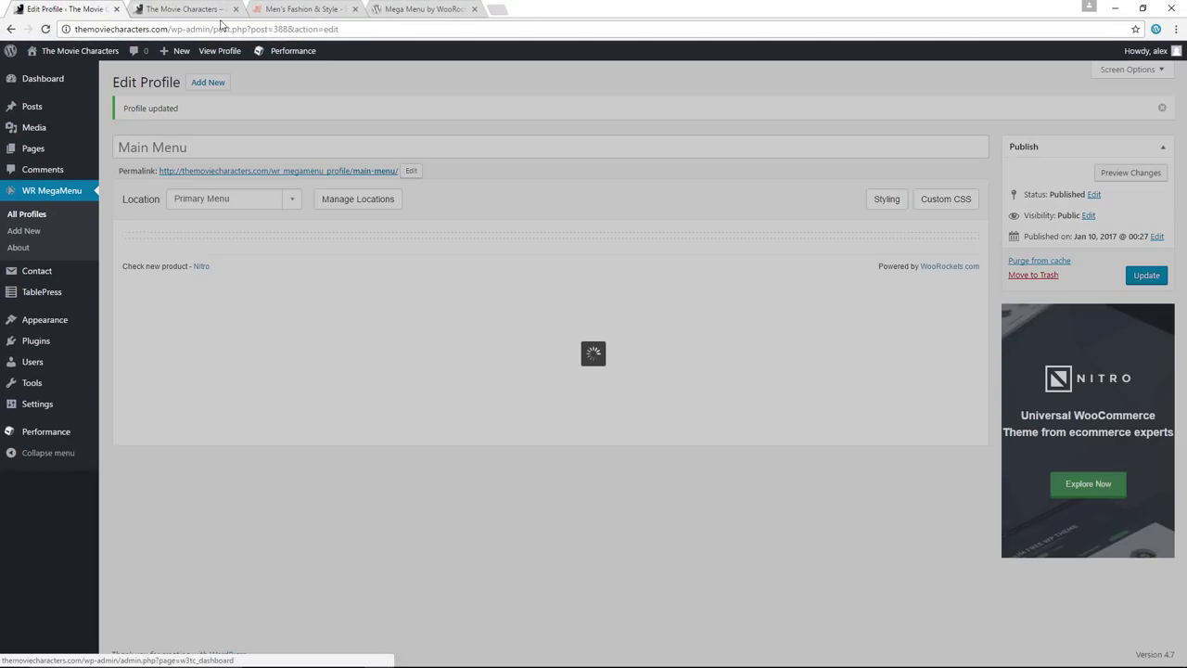
{"action": "left_click", "coordinate": [204, 11]}
{"action": "left_click", "coordinate": [45, 28]}
{"action": "mouse_move", "coordinate": [788, 159]}
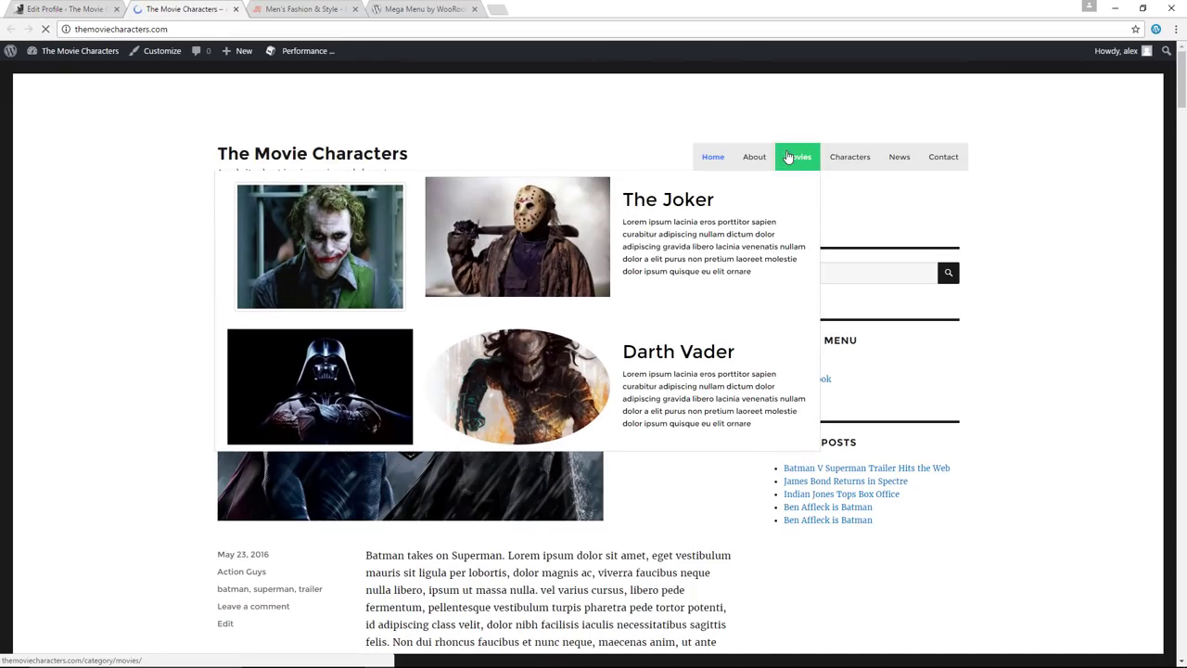
Follow the Joker image's link, examine the category page it opens, and close that page.
{"action": "left_click", "coordinate": [317, 230]}
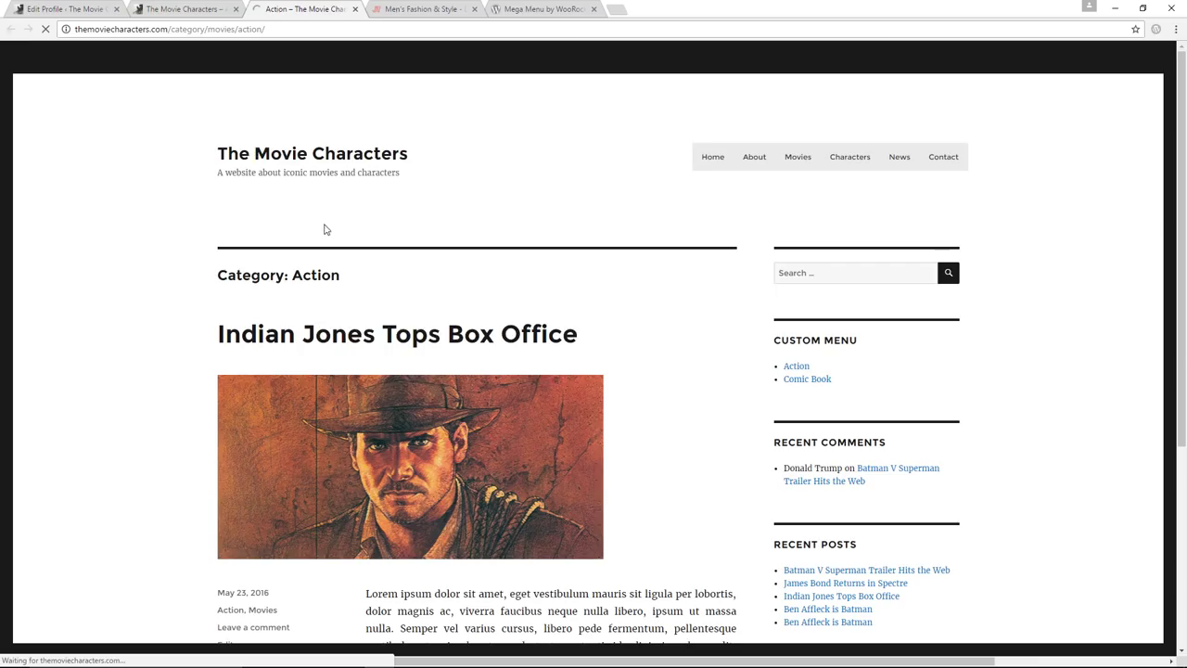
{"action": "scroll", "coordinate": [970, 387], "scroll_direction": "down", "scroll_amount": 1}
{"action": "scroll", "coordinate": [970, 387], "scroll_direction": "down", "scroll_amount": 1}
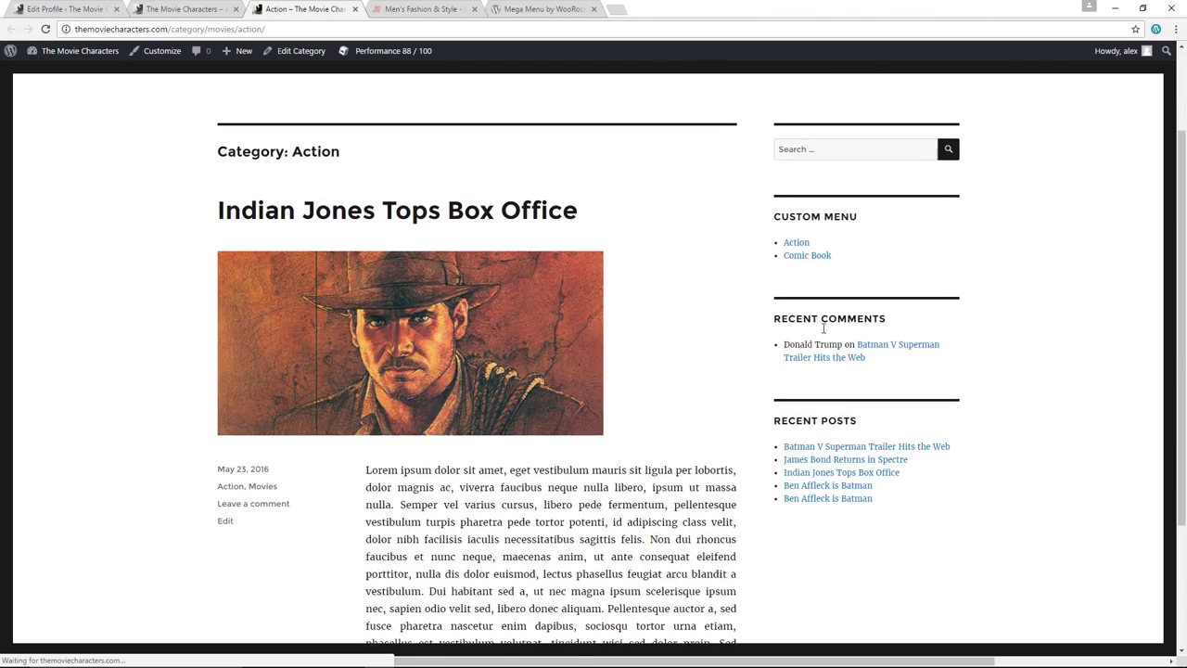
{"action": "left_click_drag", "start_coordinate": [342, 151], "coordinate": [238, 152]}
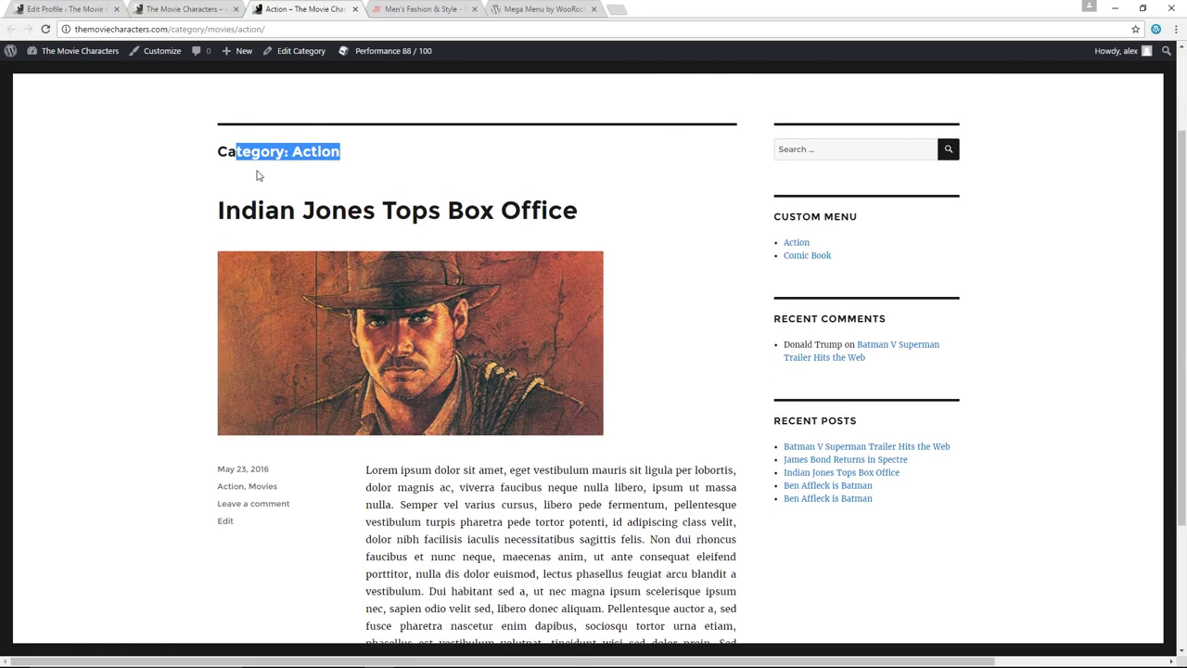
{"action": "left_click", "coordinate": [355, 10]}
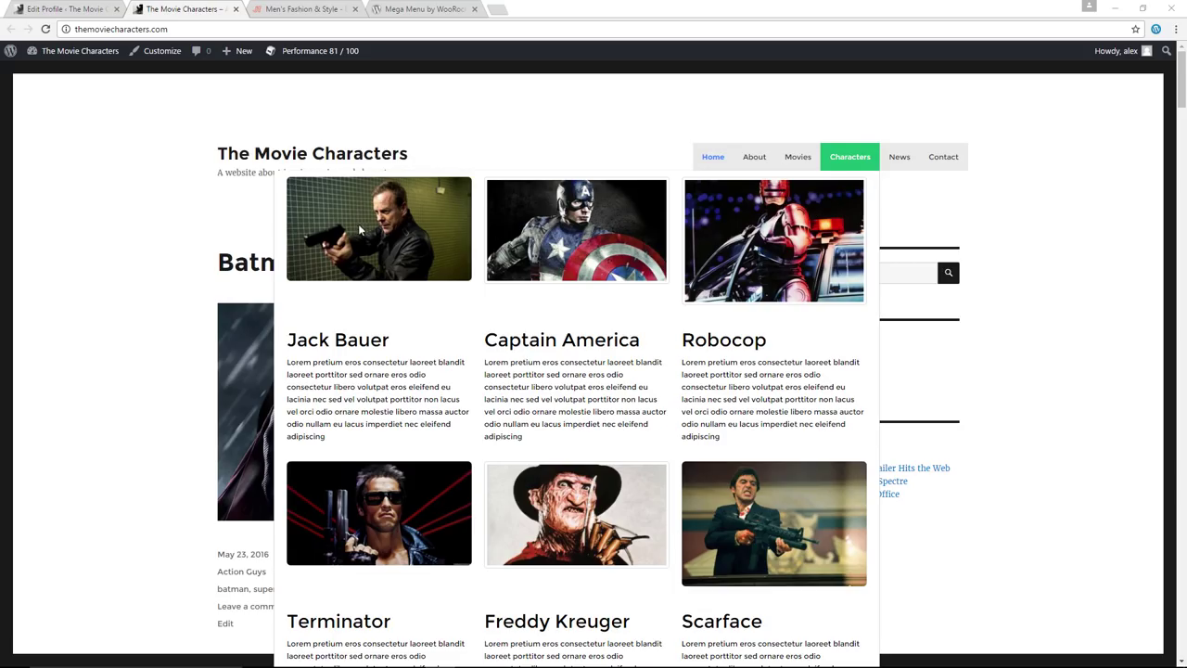
Examine the Characters mega menu on the live site and compare it with its row layout in the profile editor.
{"action": "scroll", "coordinate": [752, 242], "scroll_direction": "down", "scroll_amount": 1}
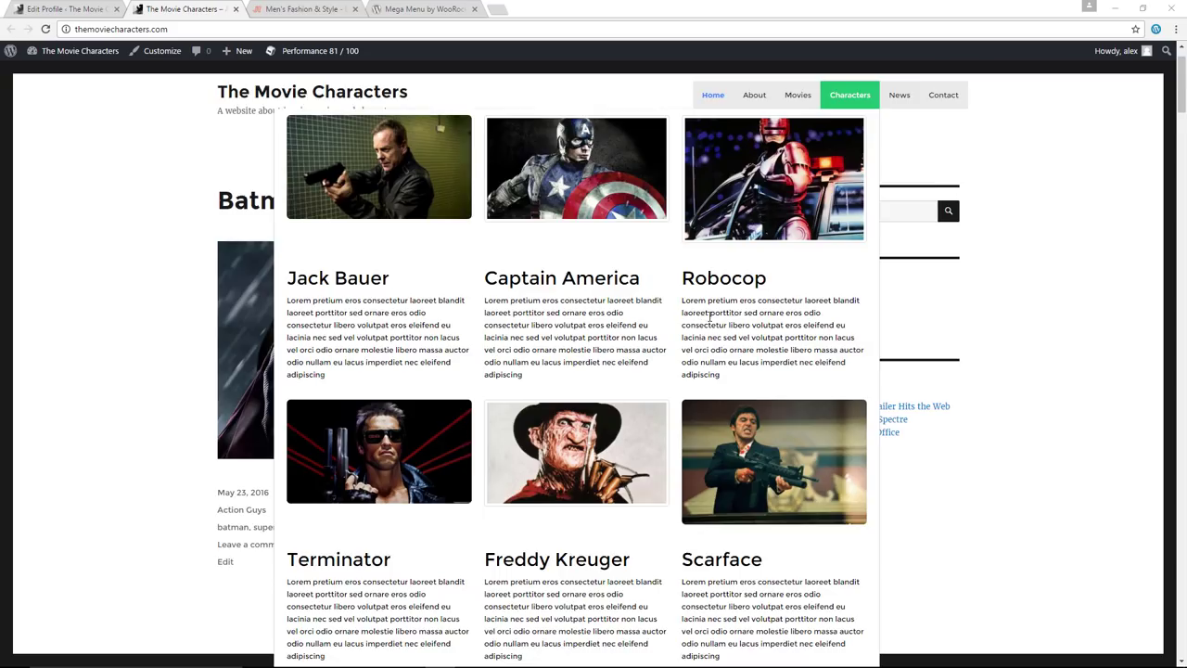
{"action": "scroll", "coordinate": [704, 316], "scroll_direction": "down", "scroll_amount": 2}
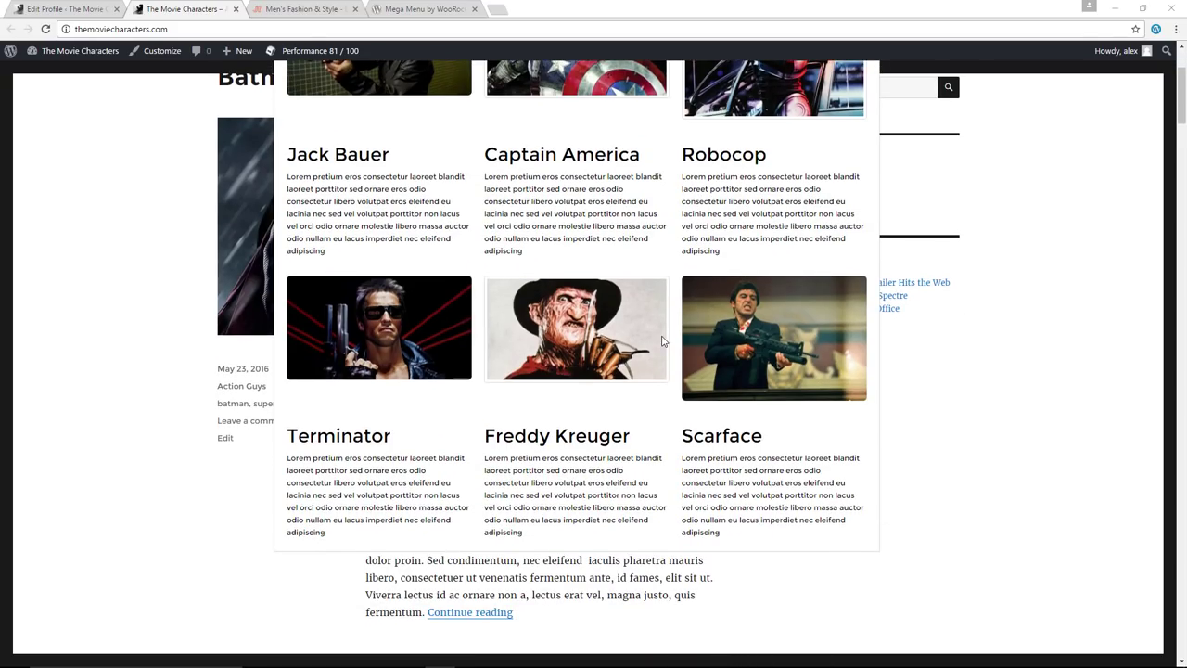
{"action": "scroll", "coordinate": [659, 341], "scroll_direction": "down", "scroll_amount": 1}
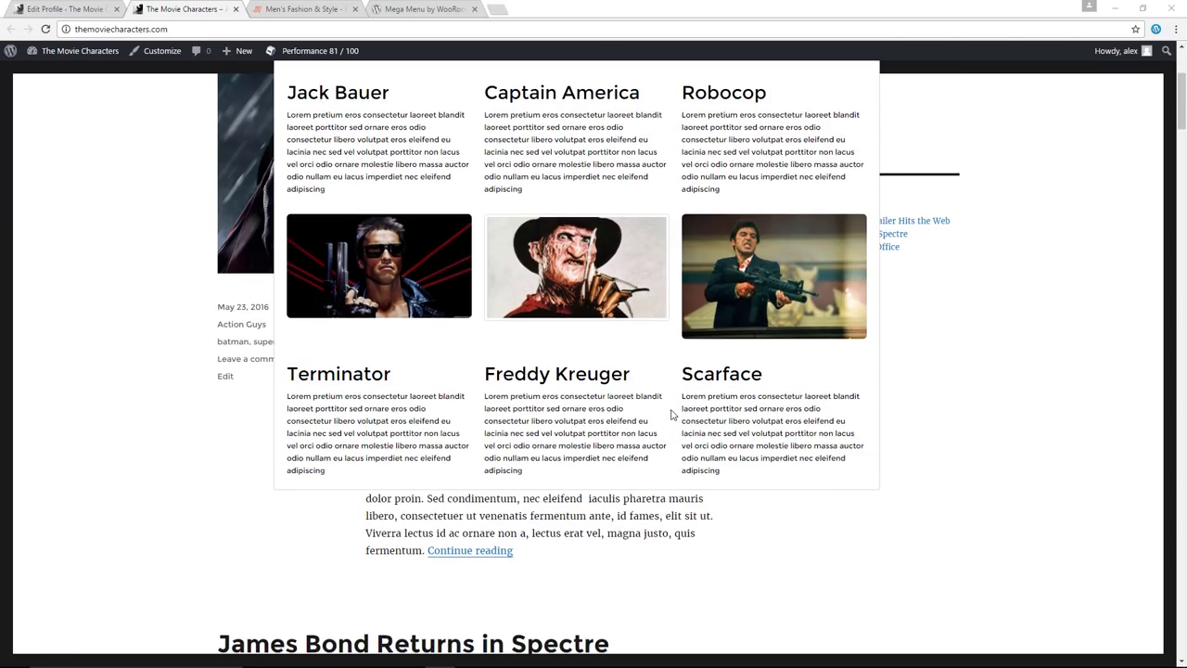
{"action": "left_click", "coordinate": [65, 9]}
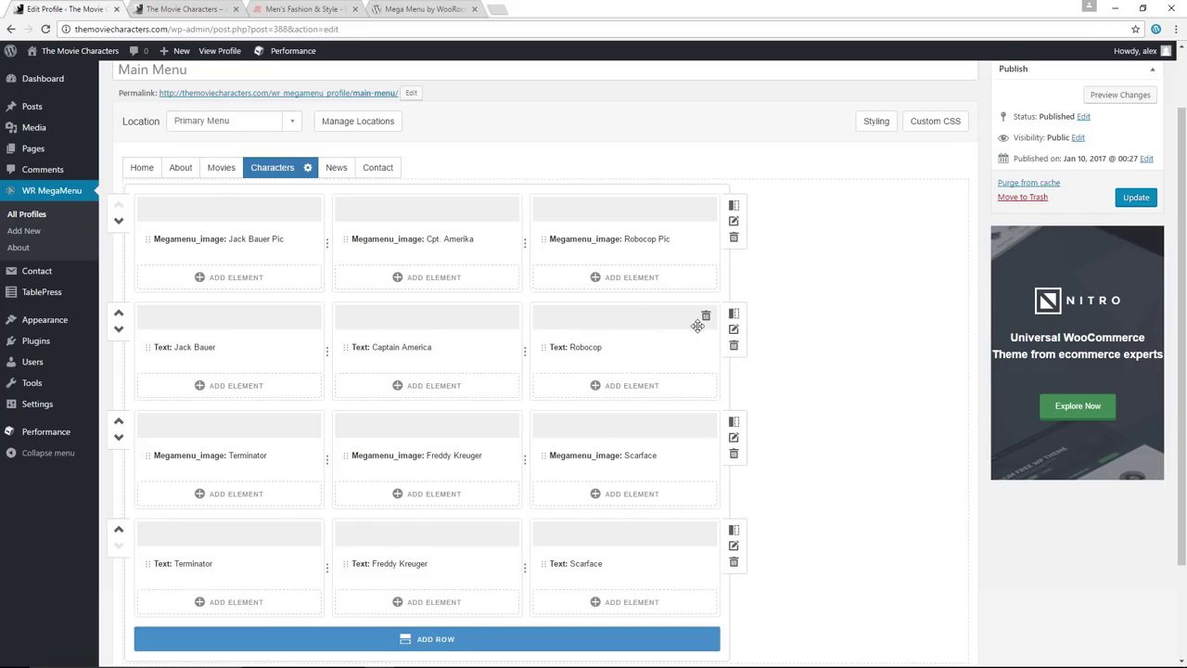
{"action": "scroll", "coordinate": [694, 299], "scroll_direction": "down", "scroll_amount": 2}
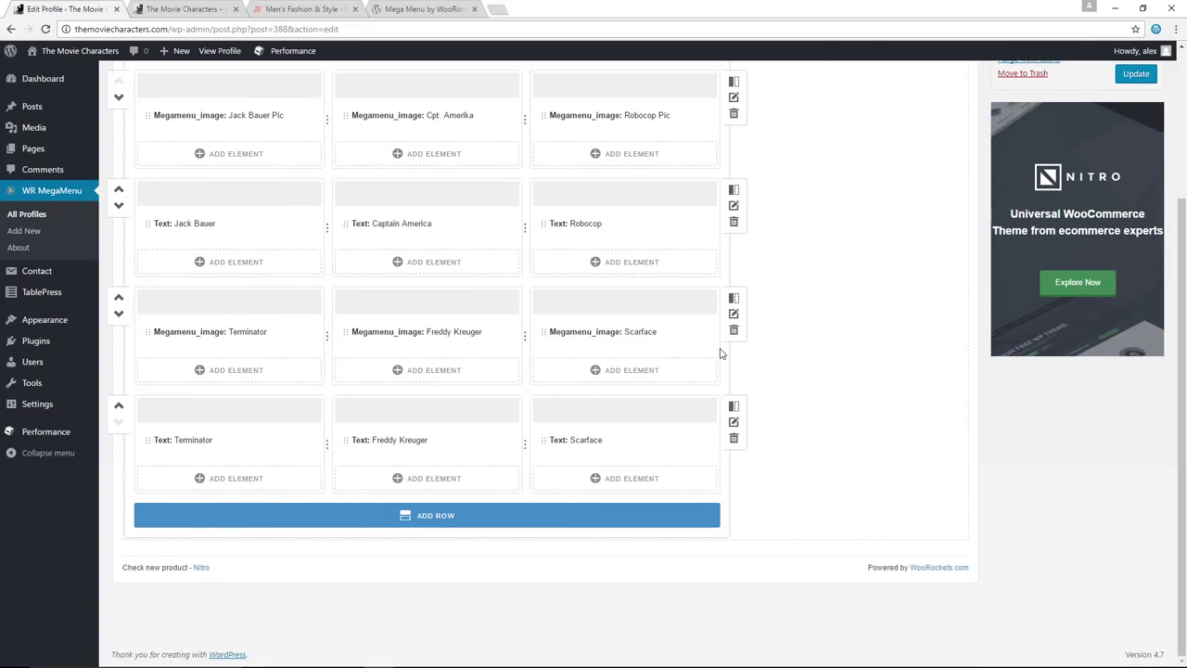
{"action": "scroll", "coordinate": [721, 354], "scroll_direction": "up", "scroll_amount": 2}
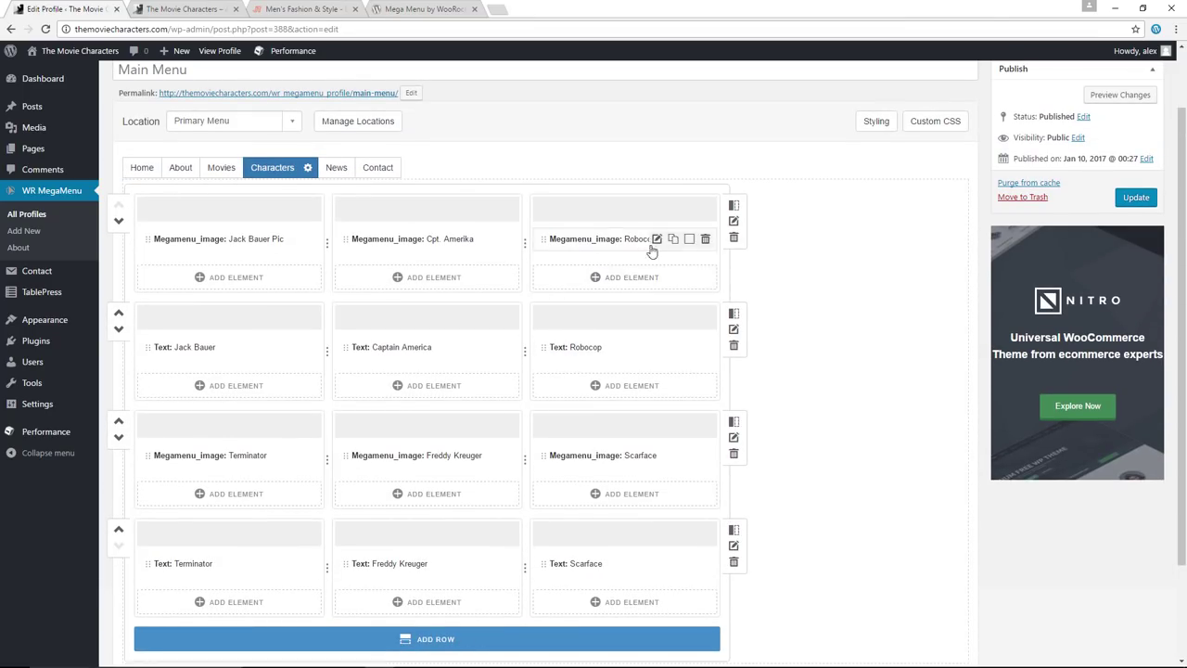
Look at the JackThreads site's navigation menu as a reference, and return to the profile editor.
{"action": "left_click", "coordinate": [327, 17]}
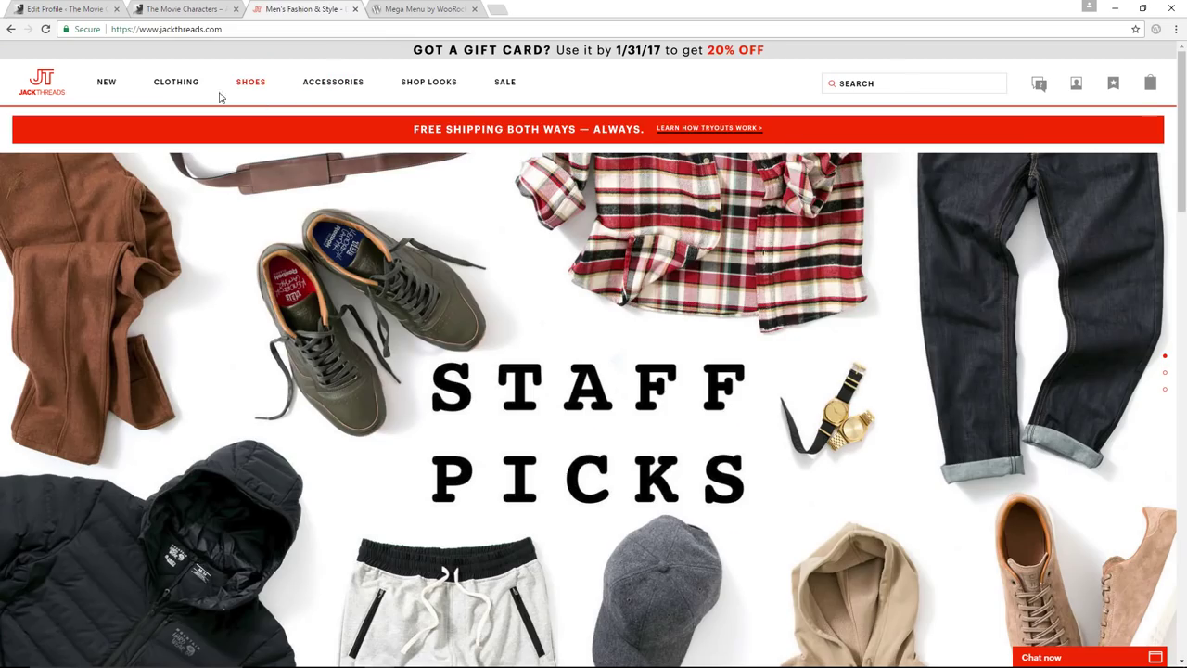
{"action": "mouse_move", "coordinate": [181, 95]}
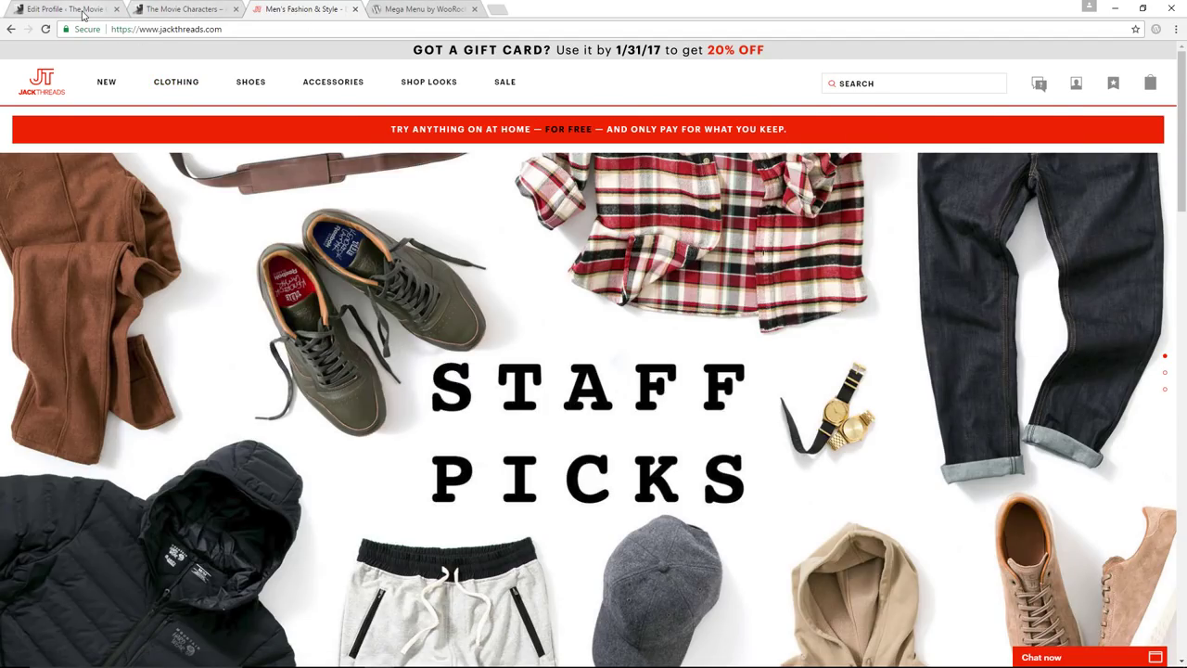
{"action": "left_click", "coordinate": [83, 13]}
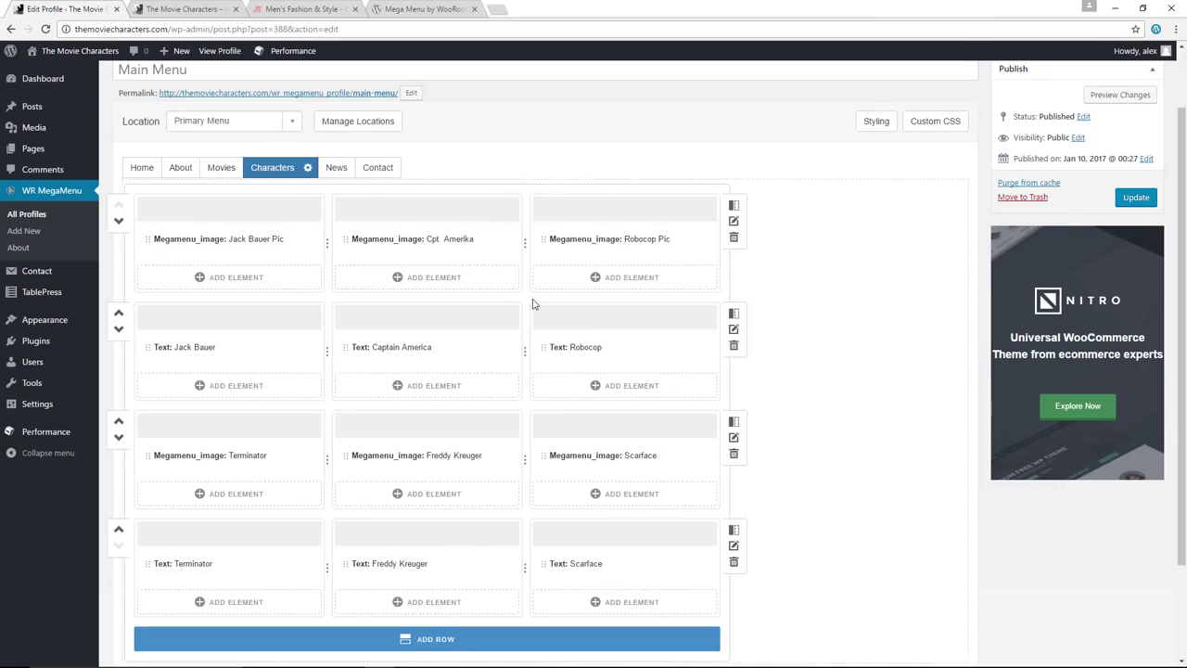
Try enabling the dropcap in the appearance settings of the Jack Bauer text element, and discard the change.
{"action": "scroll", "coordinate": [591, 285], "scroll_direction": "up", "scroll_amount": 2}
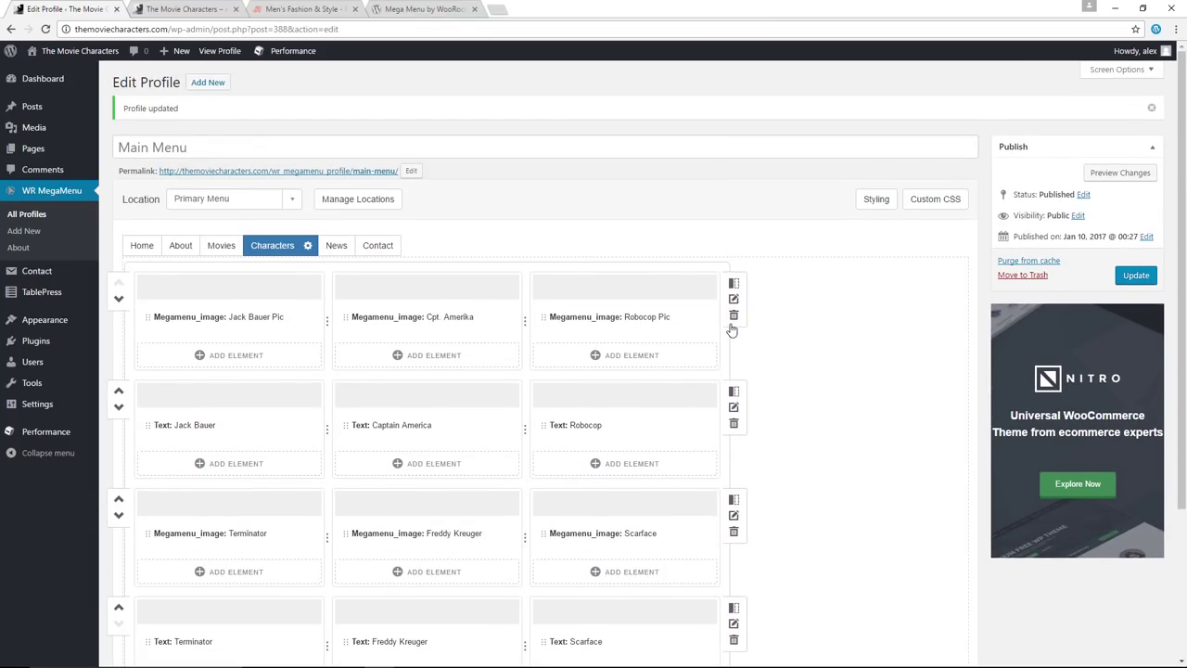
{"action": "scroll", "coordinate": [733, 331], "scroll_direction": "down", "scroll_amount": 2}
{"action": "scroll", "coordinate": [691, 274], "scroll_direction": "up", "scroll_amount": 2}
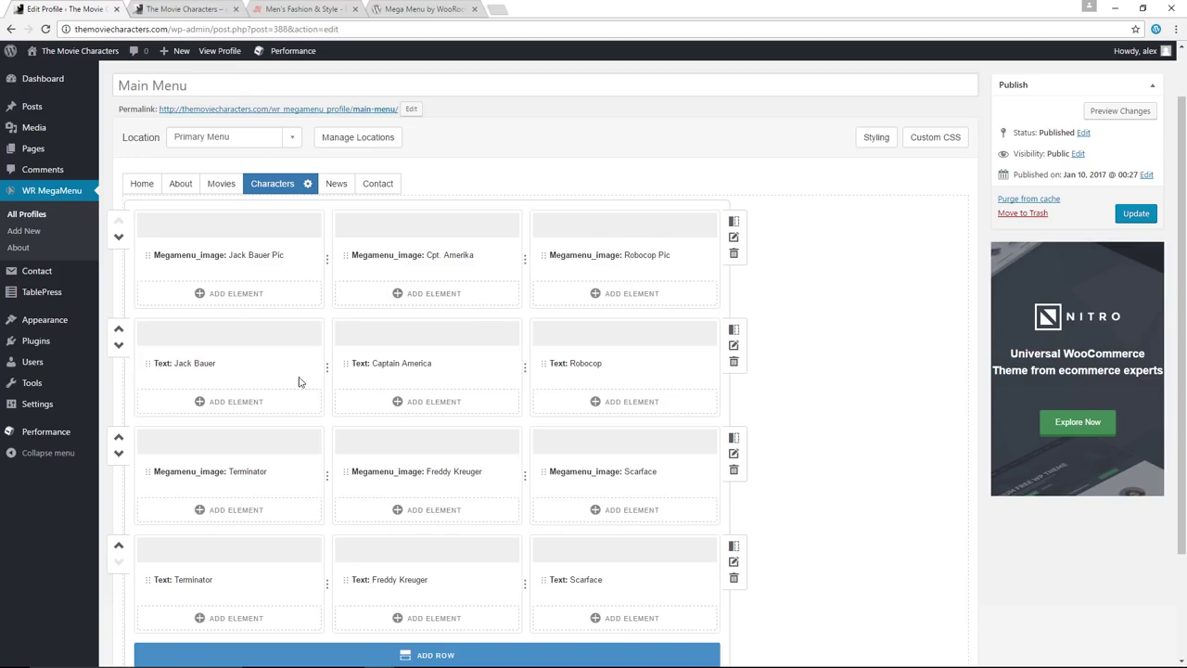
{"action": "left_click", "coordinate": [262, 365]}
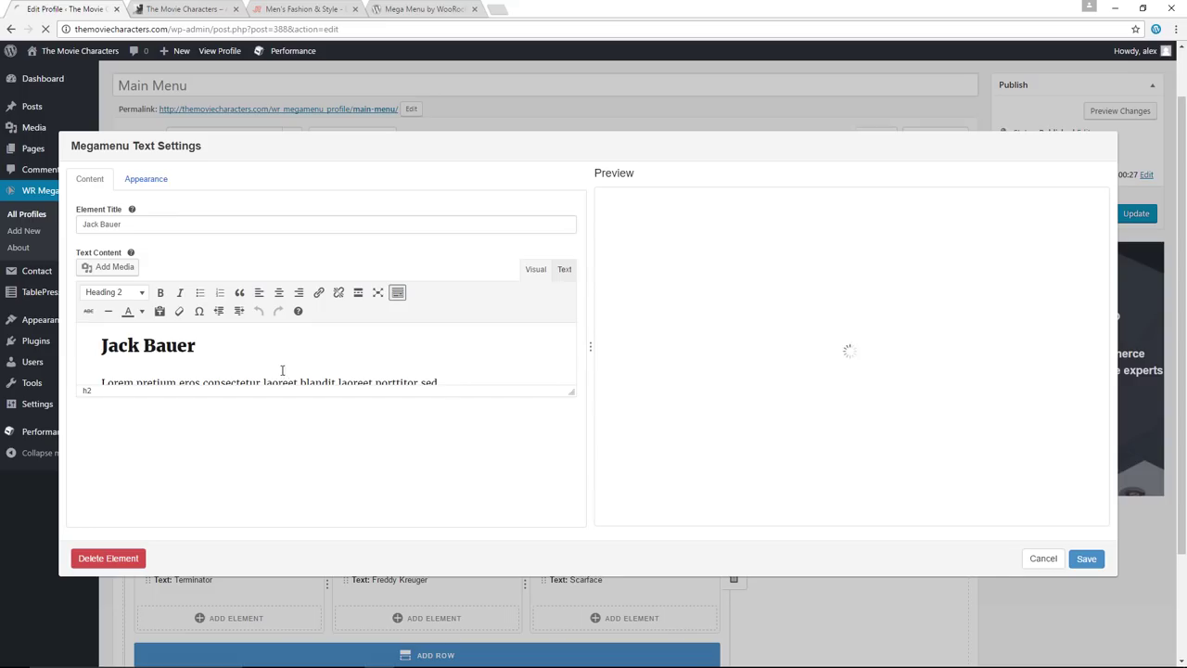
{"action": "left_click", "coordinate": [152, 179]}
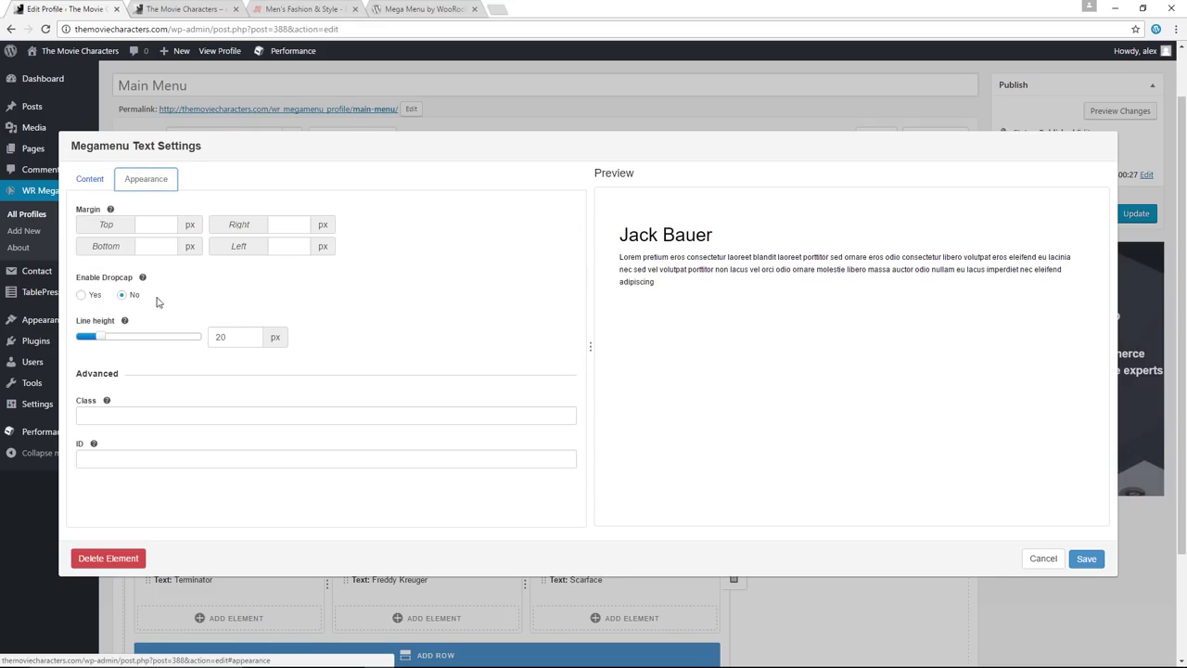
{"action": "left_click", "coordinate": [82, 295]}
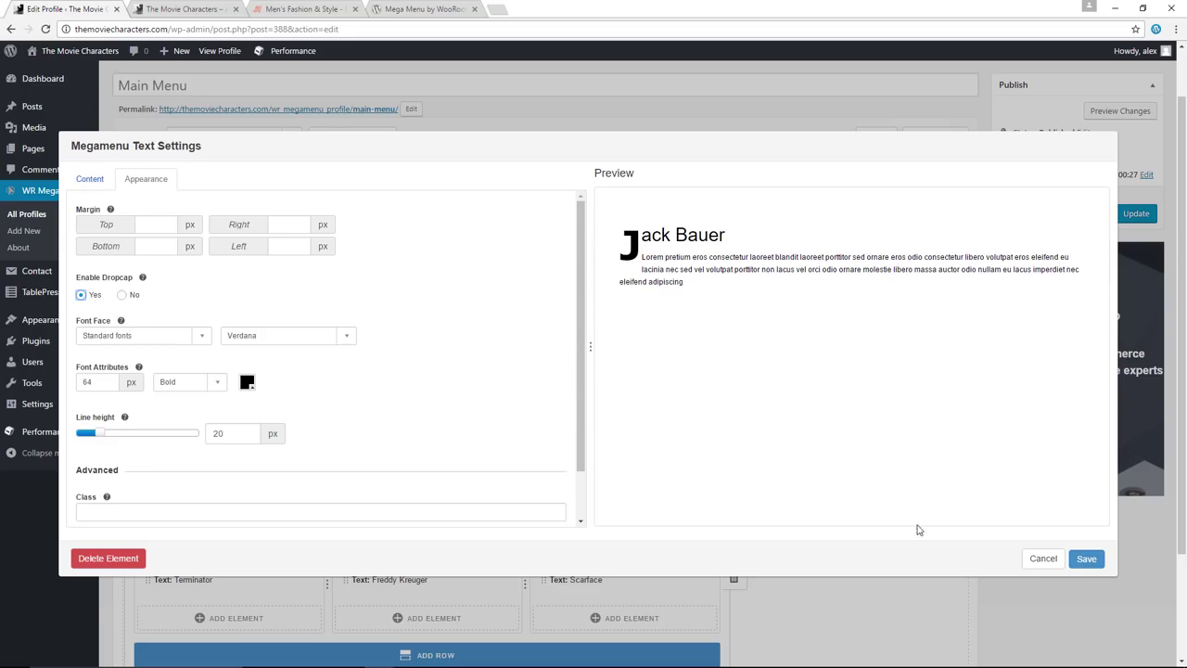
{"action": "left_click", "coordinate": [1044, 560]}
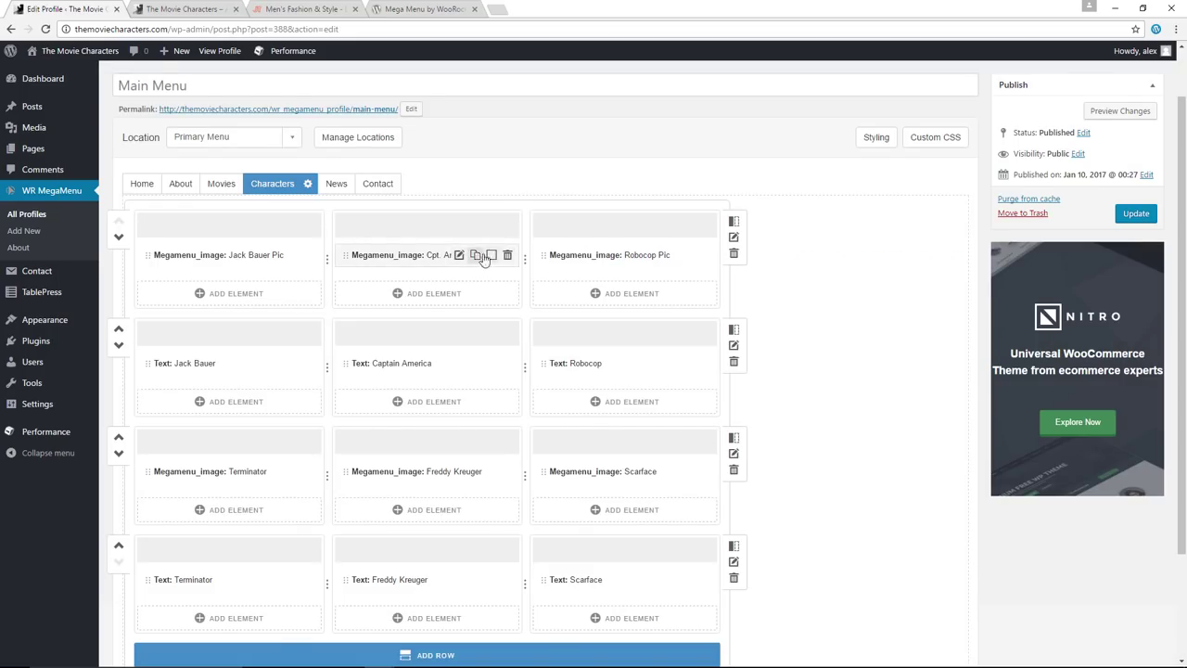
Give the first row of the Characters mega menu a solid blue #0b27de background and save the row settings.
{"action": "left_click", "coordinate": [733, 238]}
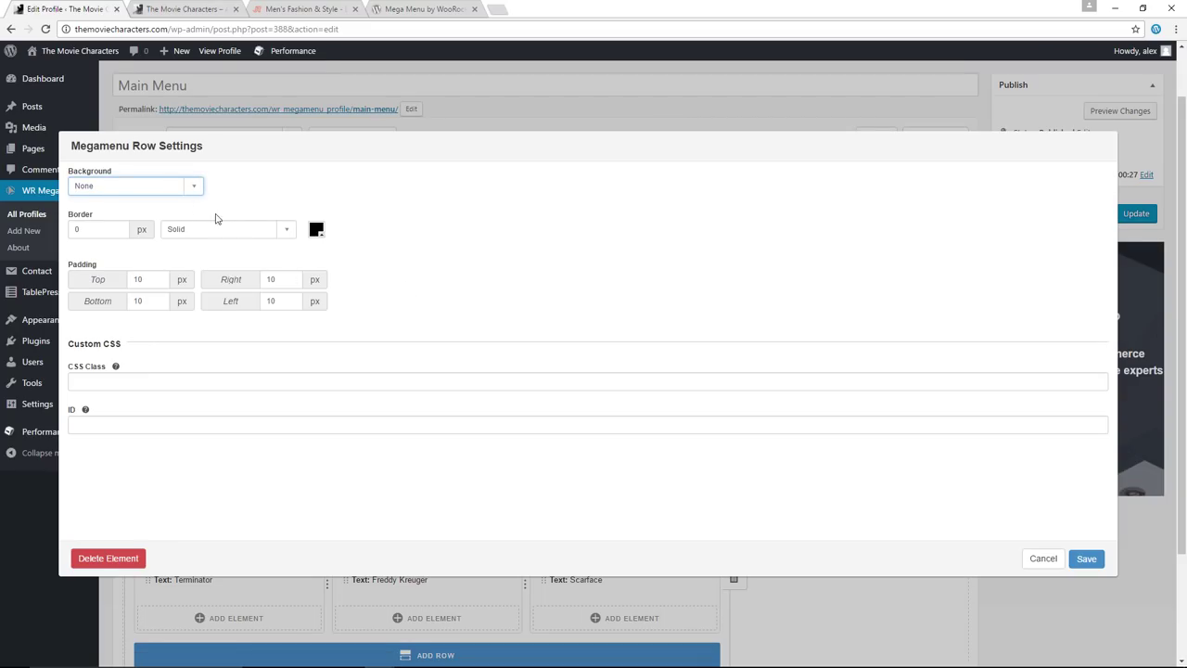
{"action": "left_click", "coordinate": [193, 186]}
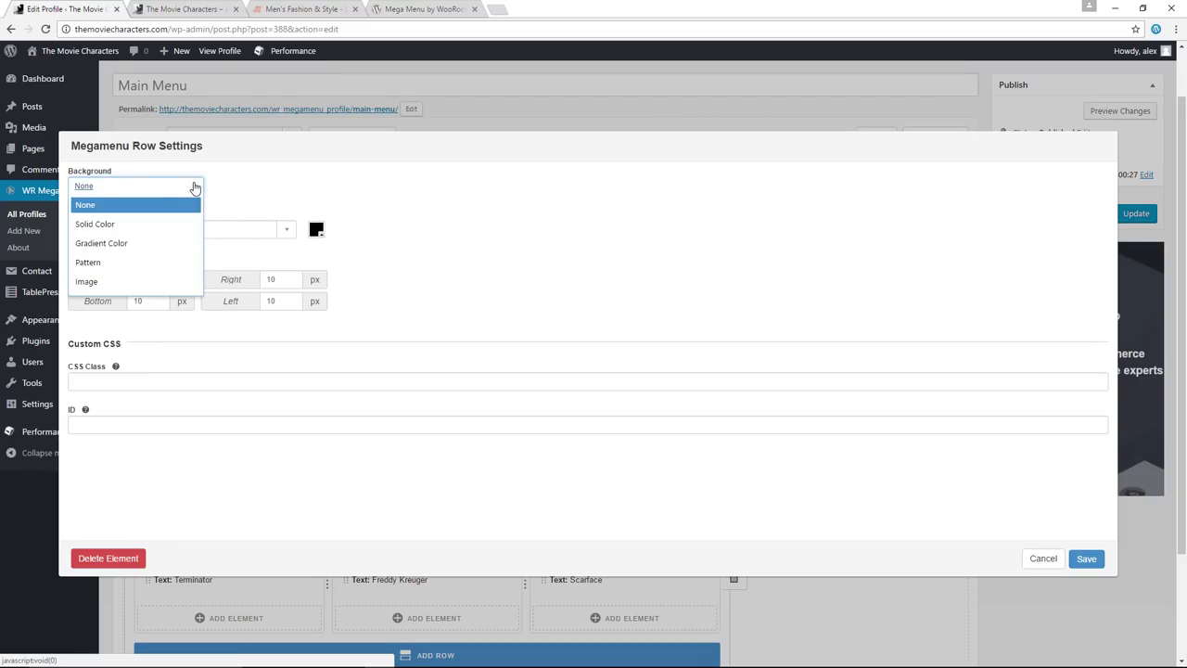
{"action": "left_click", "coordinate": [121, 227]}
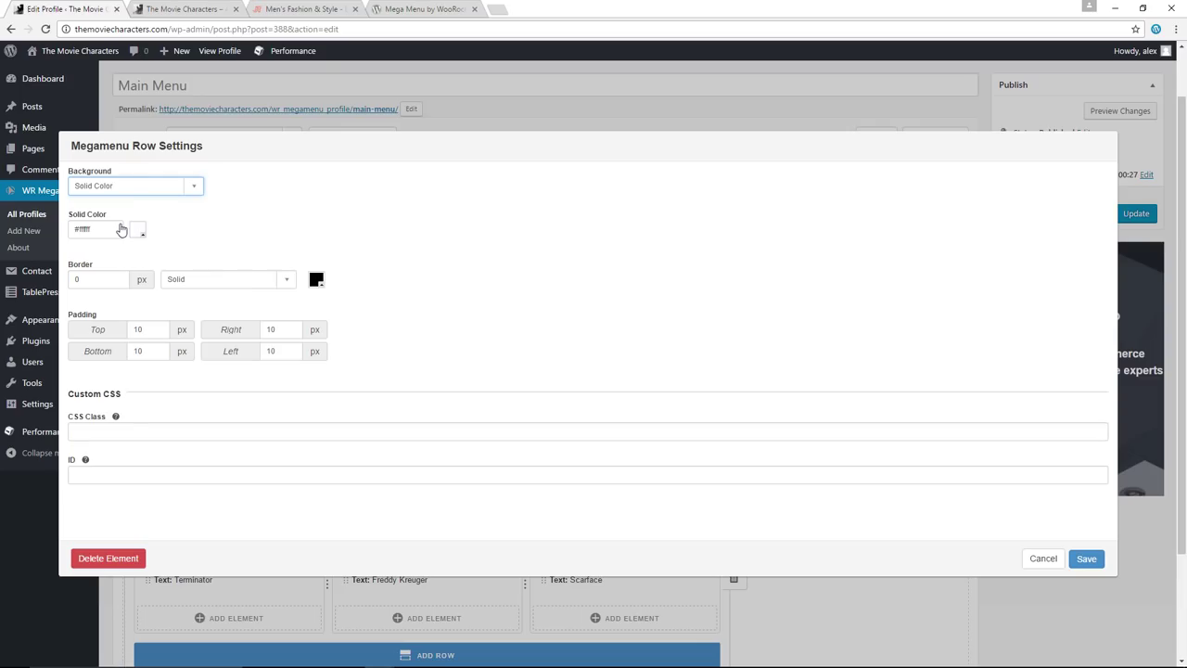
{"action": "left_click", "coordinate": [139, 233]}
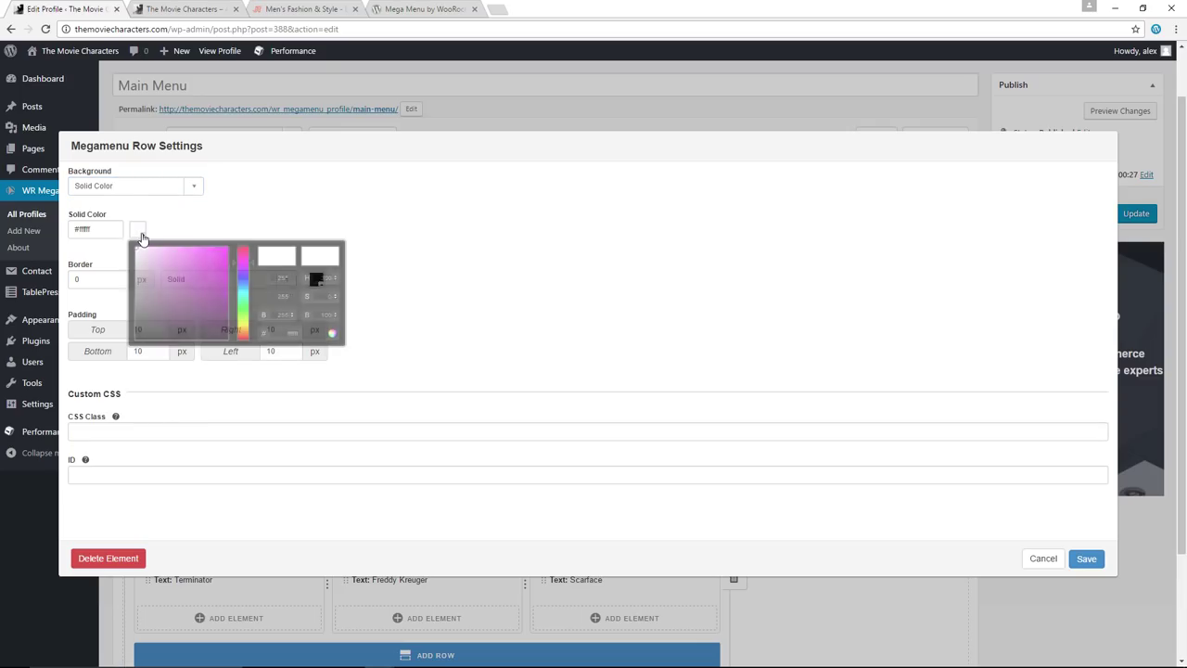
{"action": "left_click_drag", "start_coordinate": [185, 293], "coordinate": [170, 270]}
{"action": "left_click", "coordinate": [247, 270]}
{"action": "left_click_drag", "start_coordinate": [247, 270], "coordinate": [243, 278]}
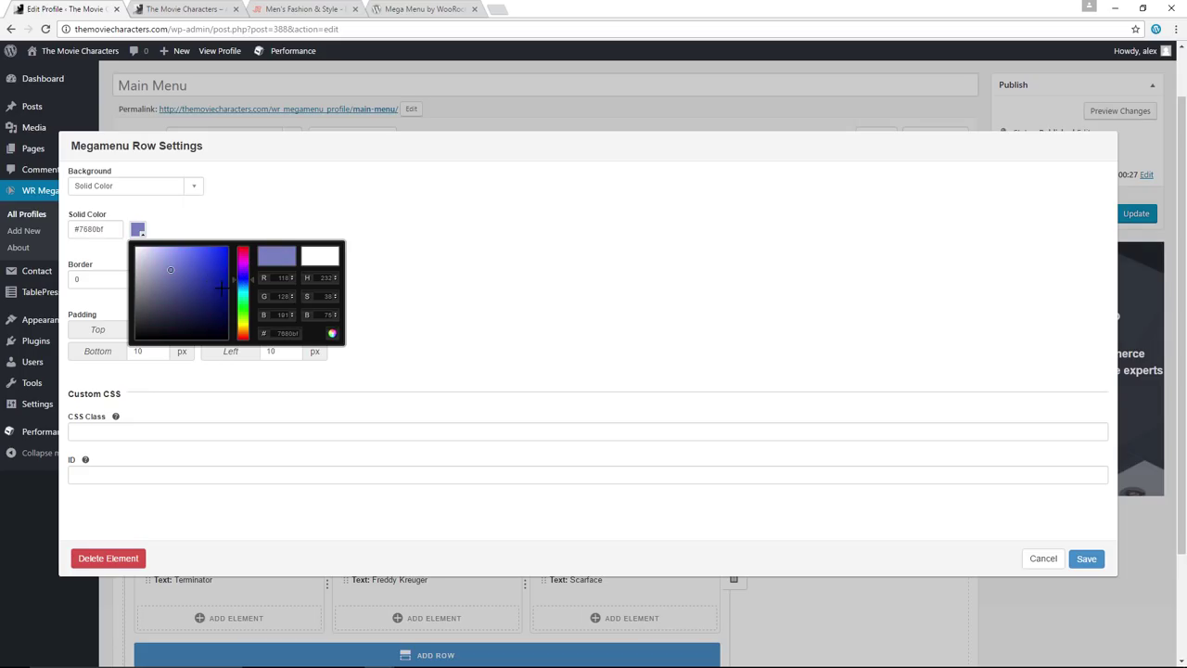
{"action": "left_click", "coordinate": [223, 257]}
{"action": "left_click", "coordinate": [411, 241]}
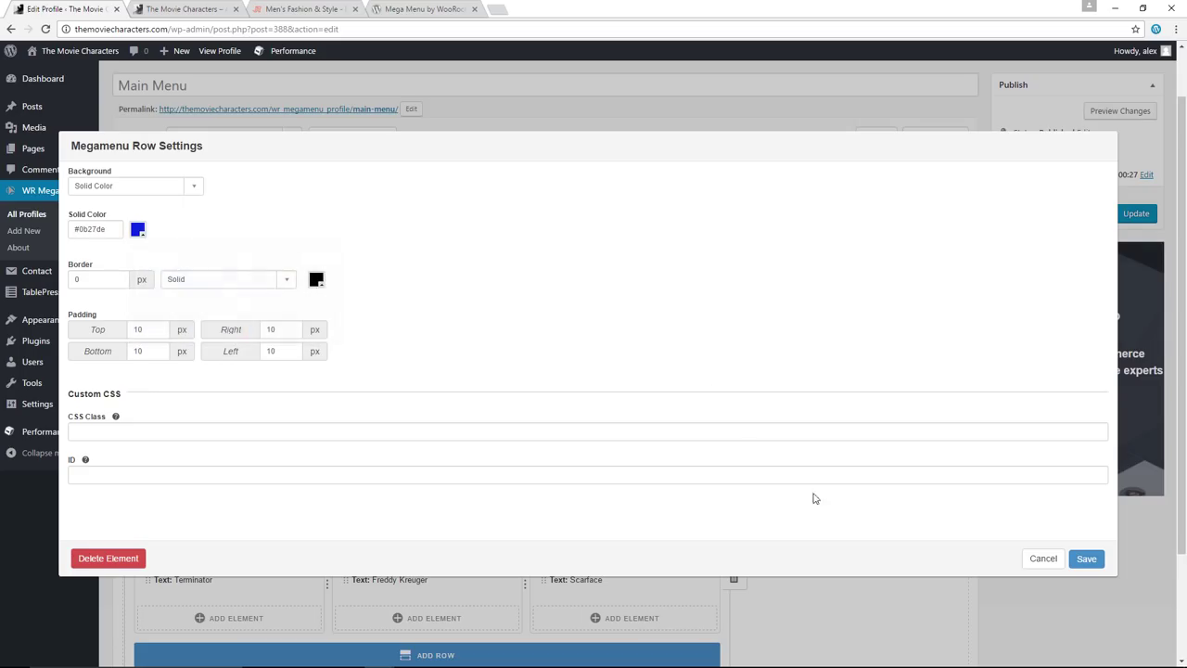
{"action": "left_click", "coordinate": [1087, 559]}
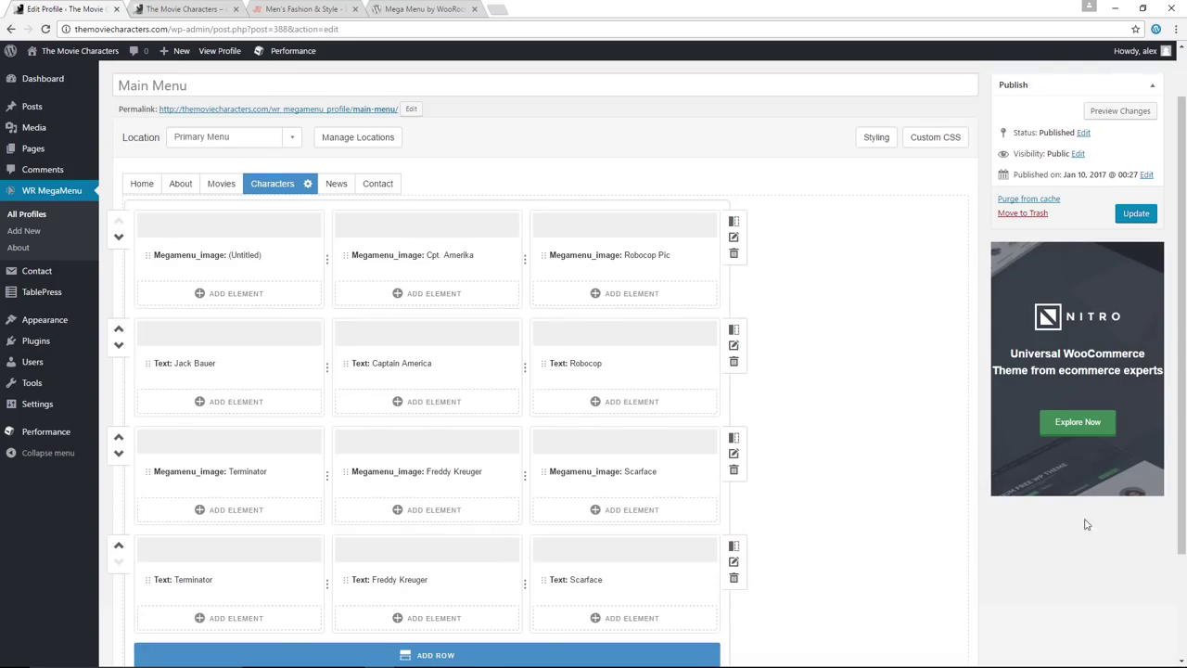
Update the profile, reload the live site and display the Characters mega menu.
{"action": "left_click", "coordinate": [1136, 214]}
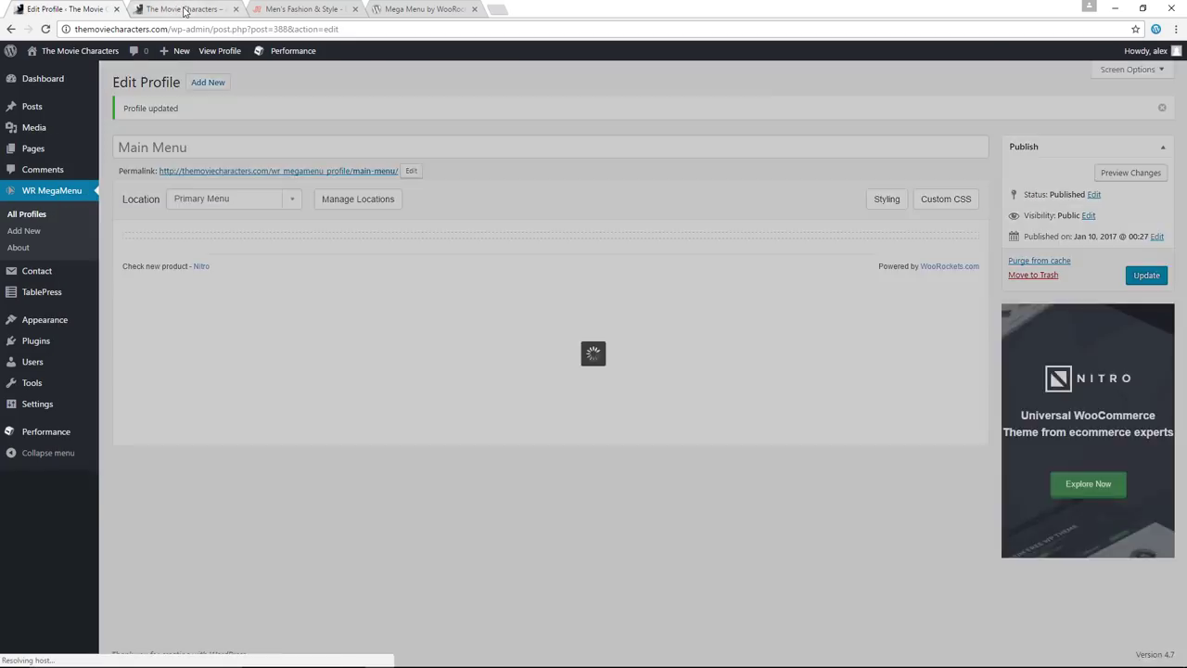
{"action": "left_click", "coordinate": [184, 10]}
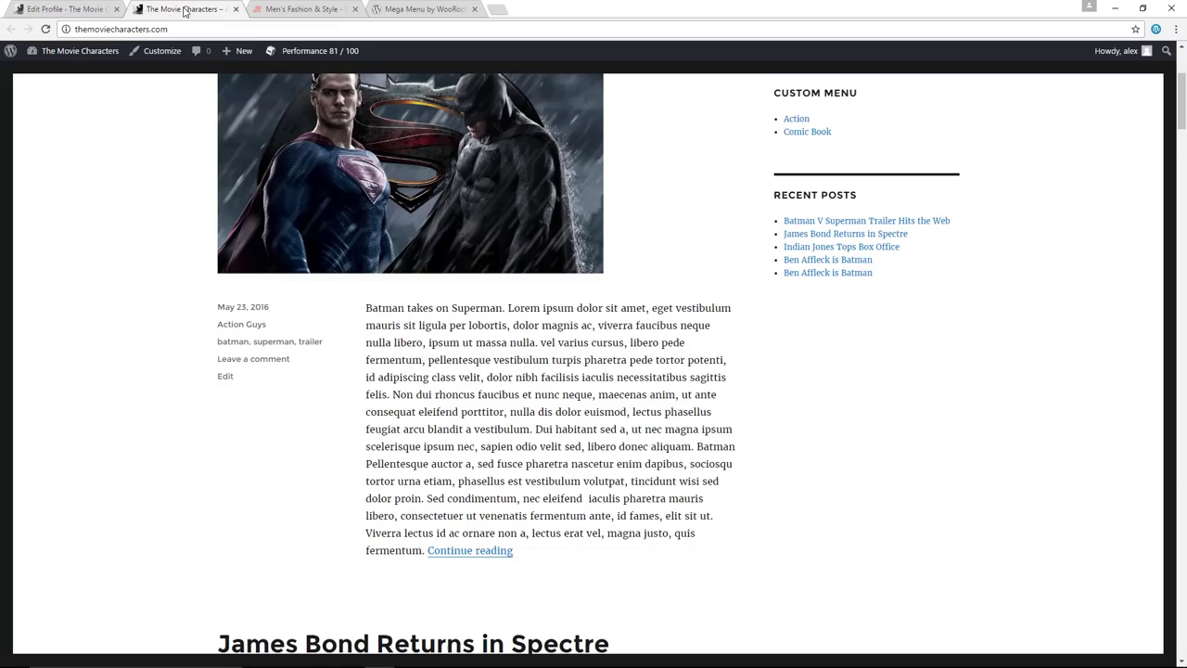
{"action": "key", "text": "F5"}
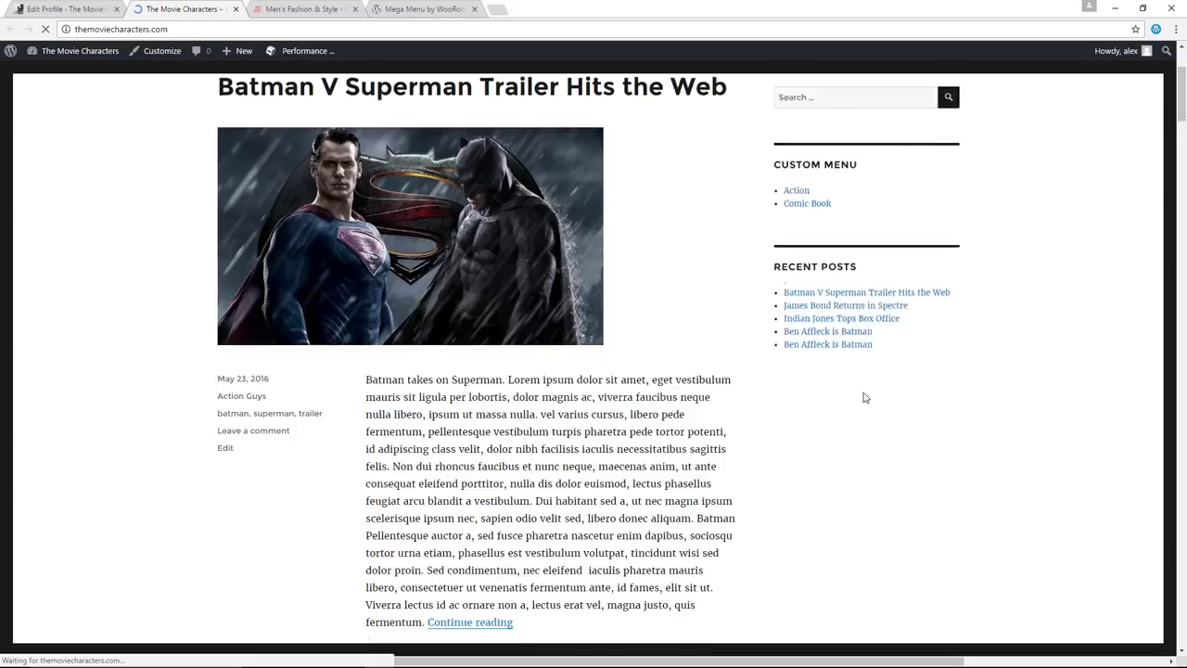
{"action": "mouse_move", "coordinate": [849, 160]}
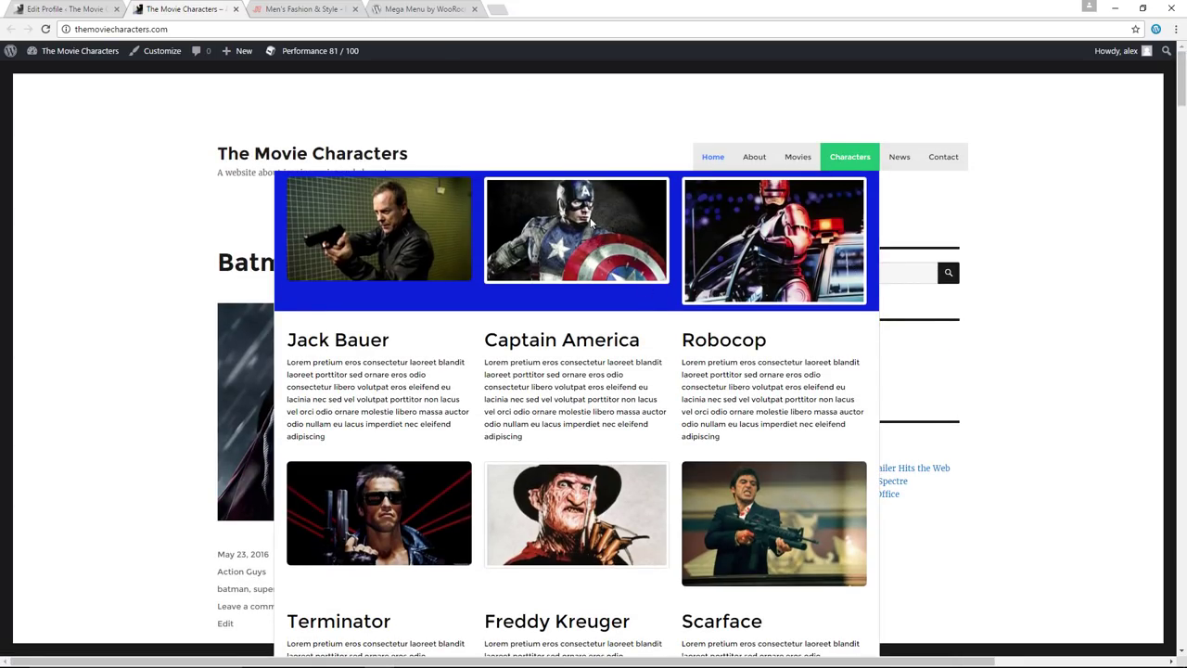
Return to the profile editor, change the menu bar layout to Vertical in the styling options and save them.
{"action": "left_click", "coordinate": [79, 11]}
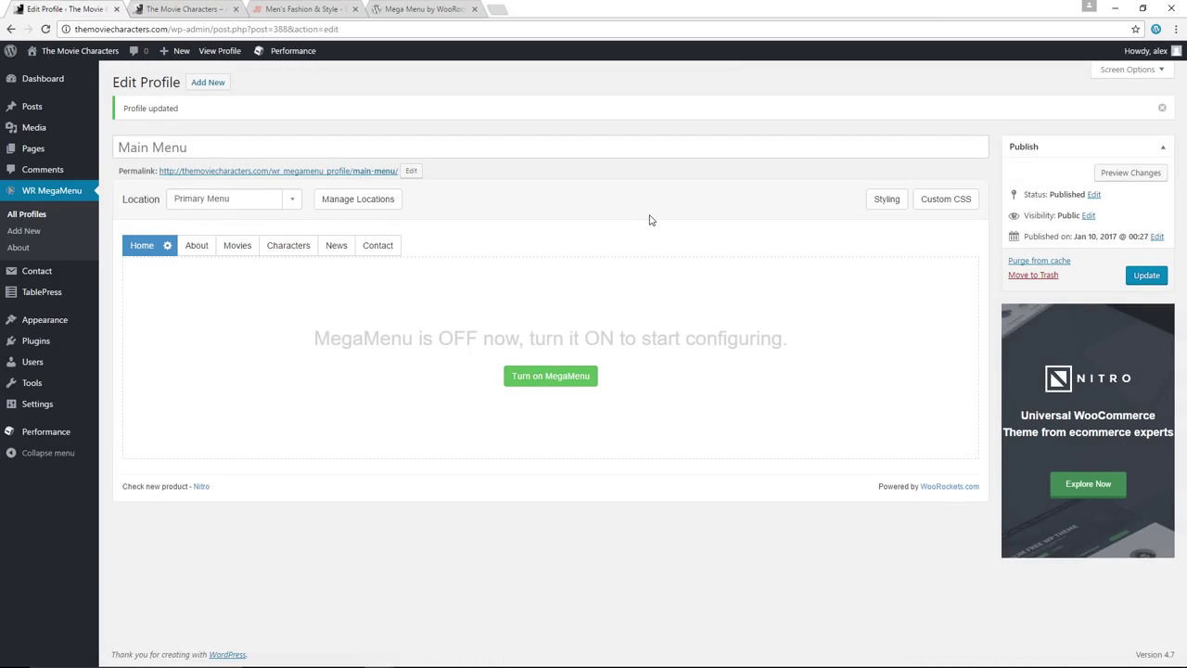
{"action": "left_click", "coordinate": [888, 200]}
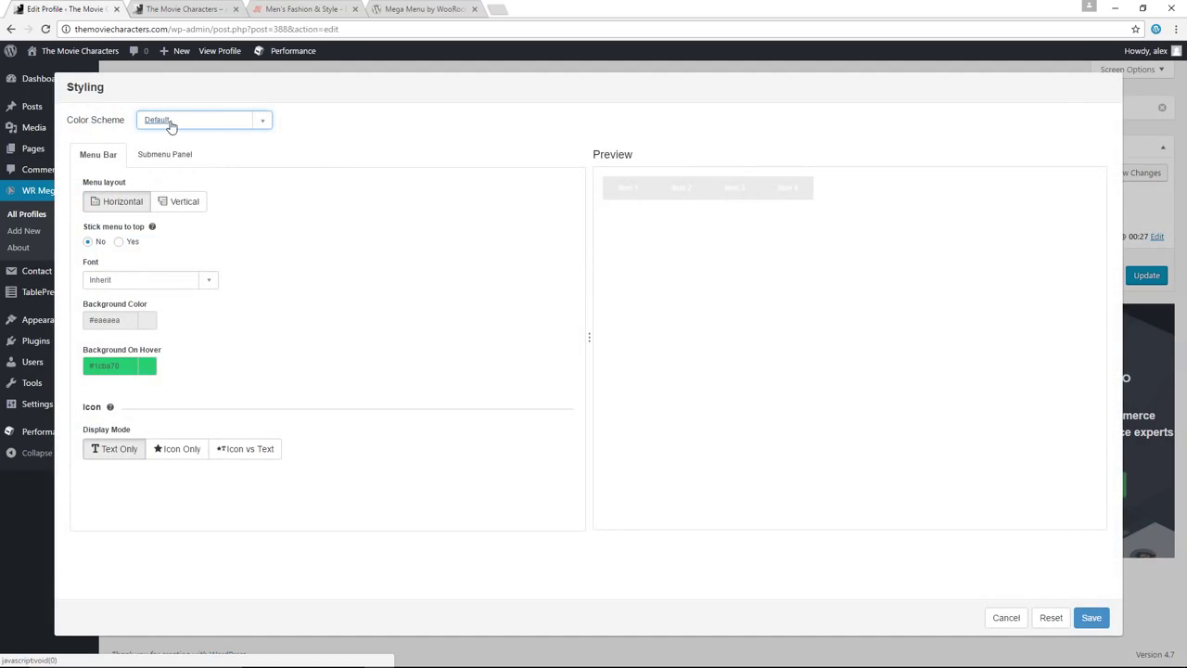
{"action": "left_click", "coordinate": [178, 203]}
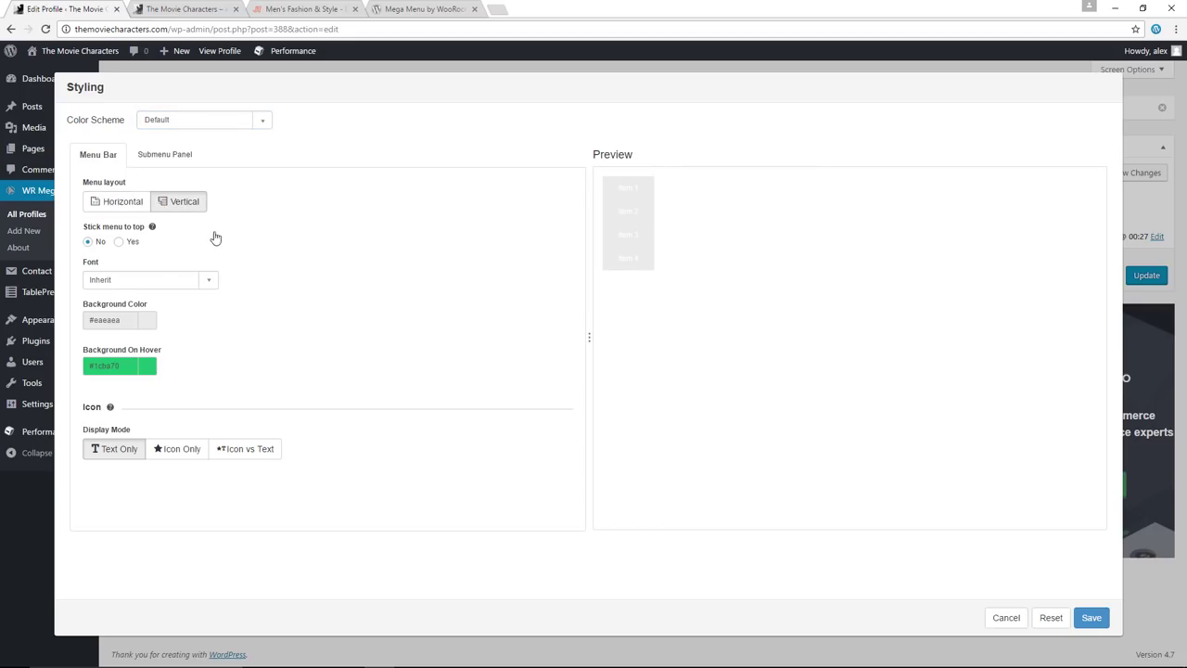
{"action": "left_click", "coordinate": [1091, 618]}
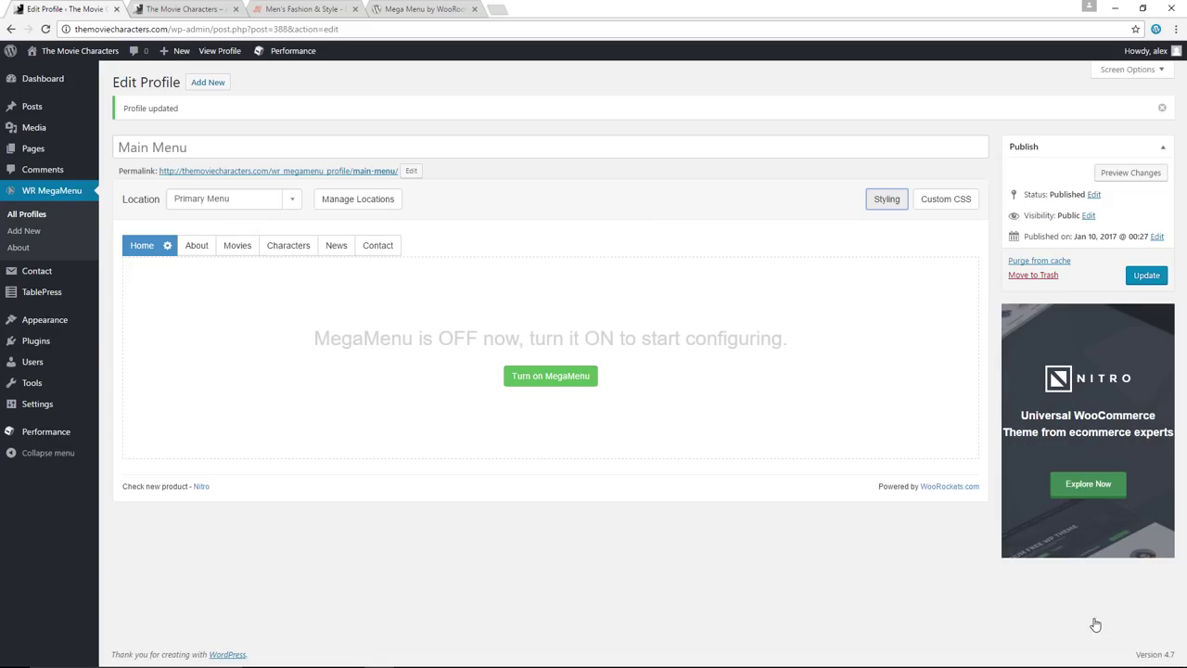
Update the profile with the vertical layout, reload the live site and check the Characters and Movies mega menus.
{"action": "left_click", "coordinate": [1144, 276]}
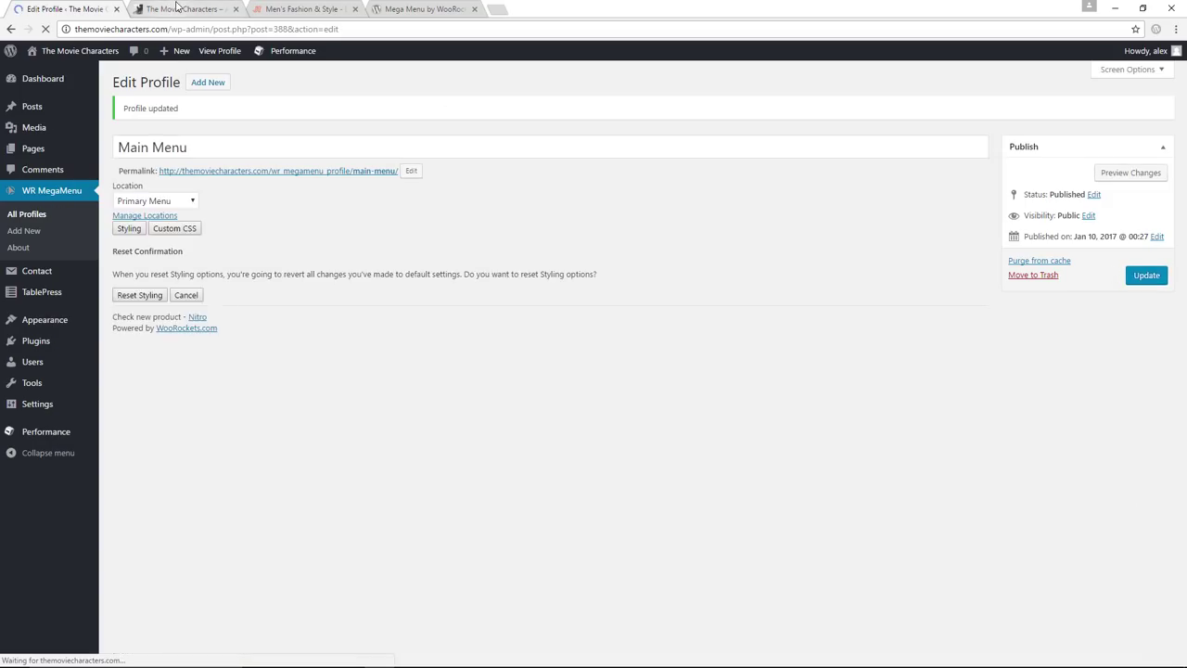
{"action": "left_click", "coordinate": [185, 8]}
{"action": "left_click", "coordinate": [46, 29]}
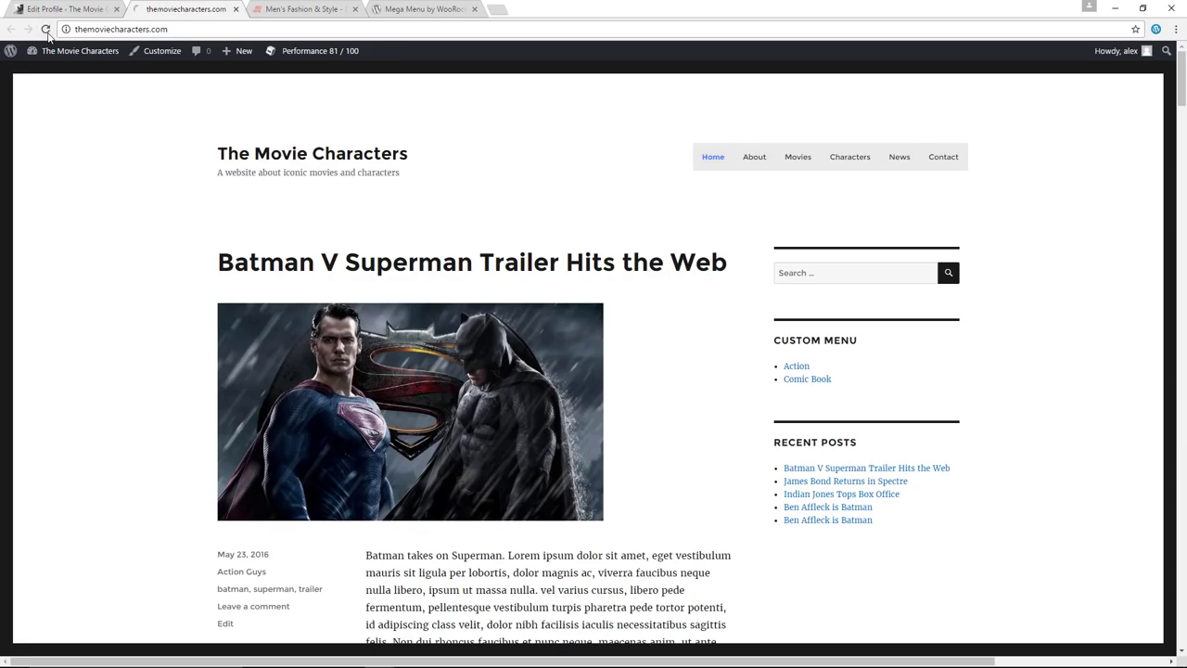
{"action": "mouse_move", "coordinate": [938, 231]}
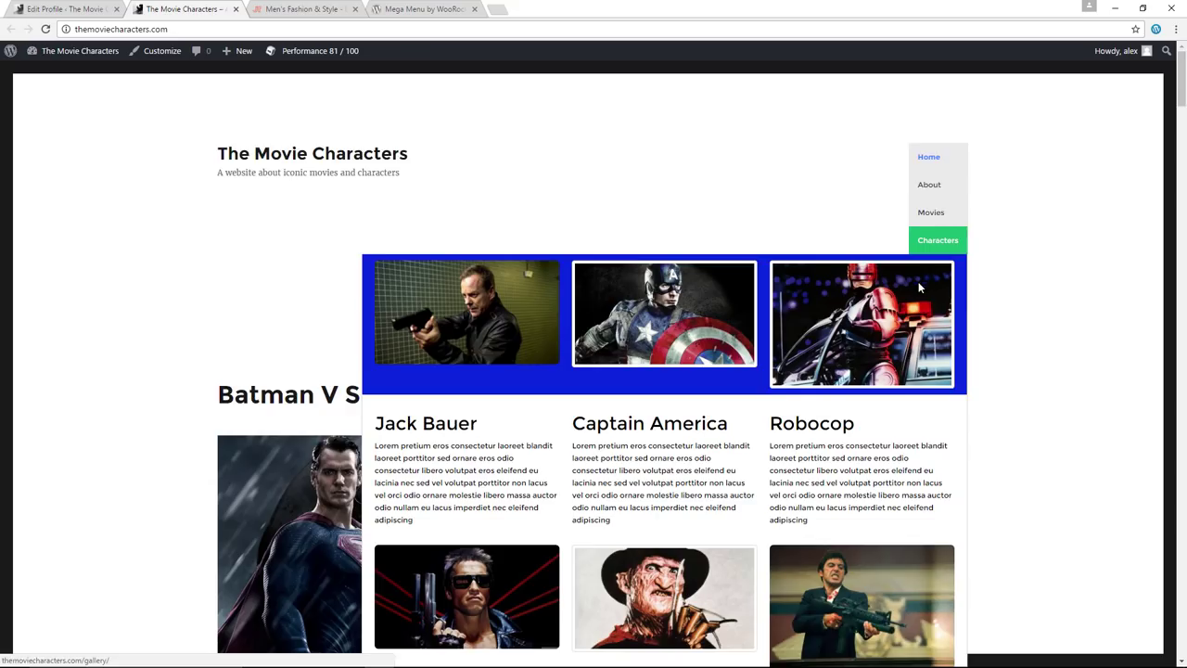
{"action": "scroll", "coordinate": [899, 308], "scroll_direction": "down", "scroll_amount": 2}
{"action": "scroll", "coordinate": [899, 309], "scroll_direction": "up", "scroll_amount": 2}
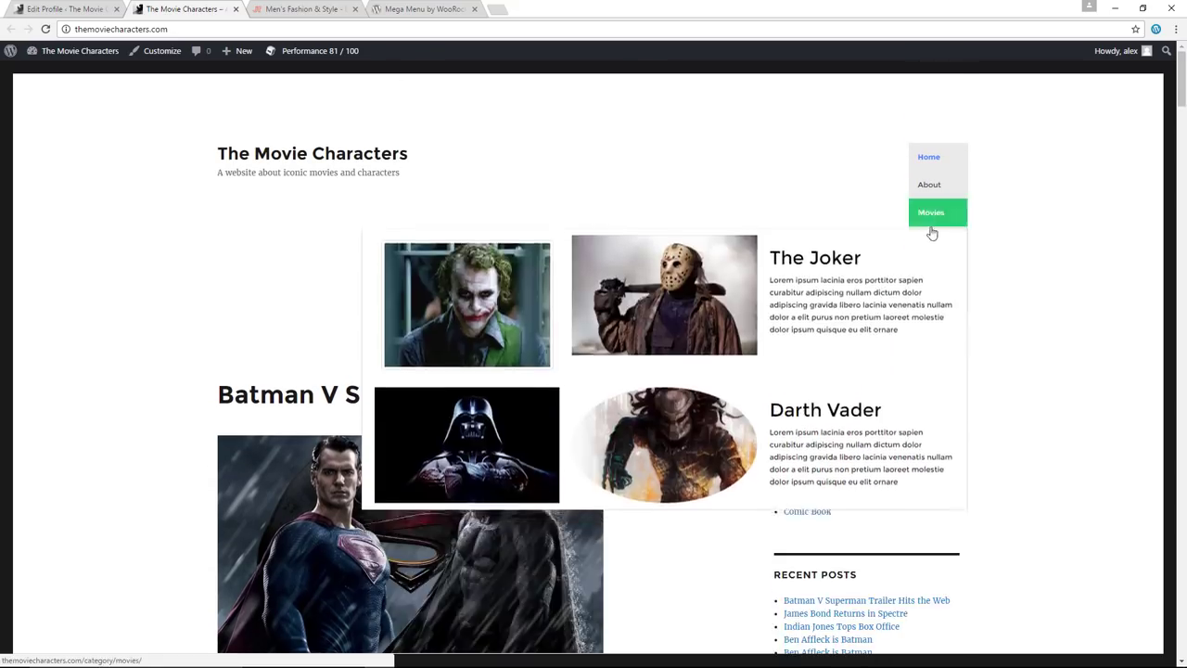
Revisit the profile editor and switch to the WordPress.org plugin page for Mega Menu by WooRockets.com.
{"action": "left_click", "coordinate": [90, 10]}
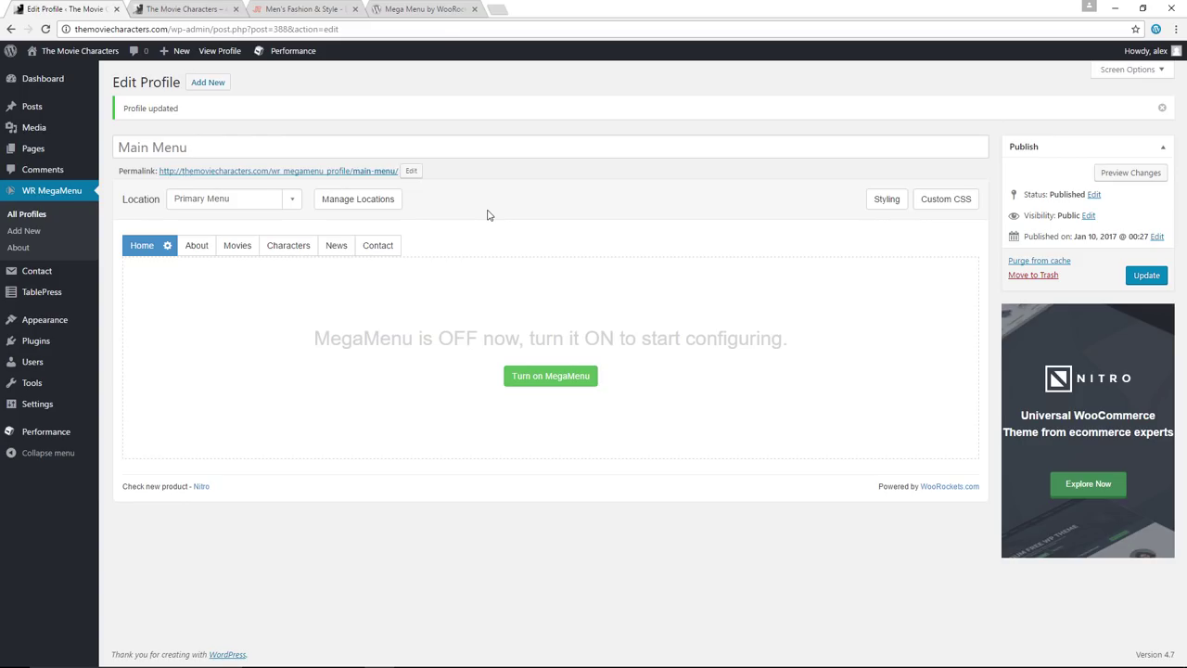
{"action": "left_click", "coordinate": [436, 10]}
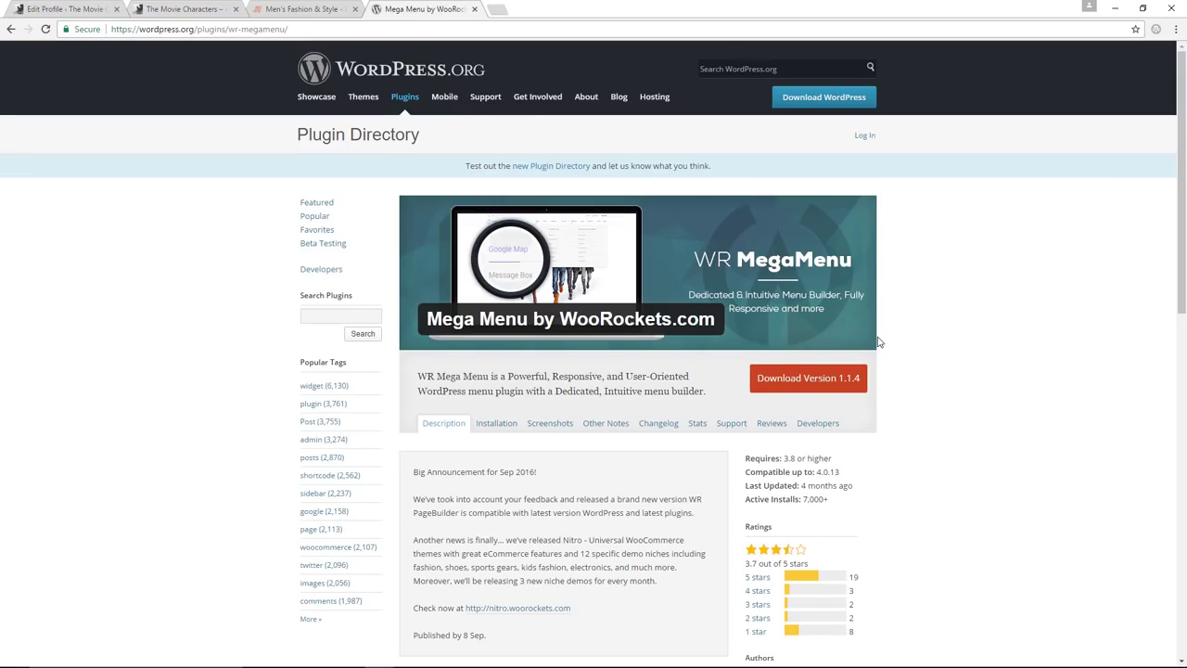